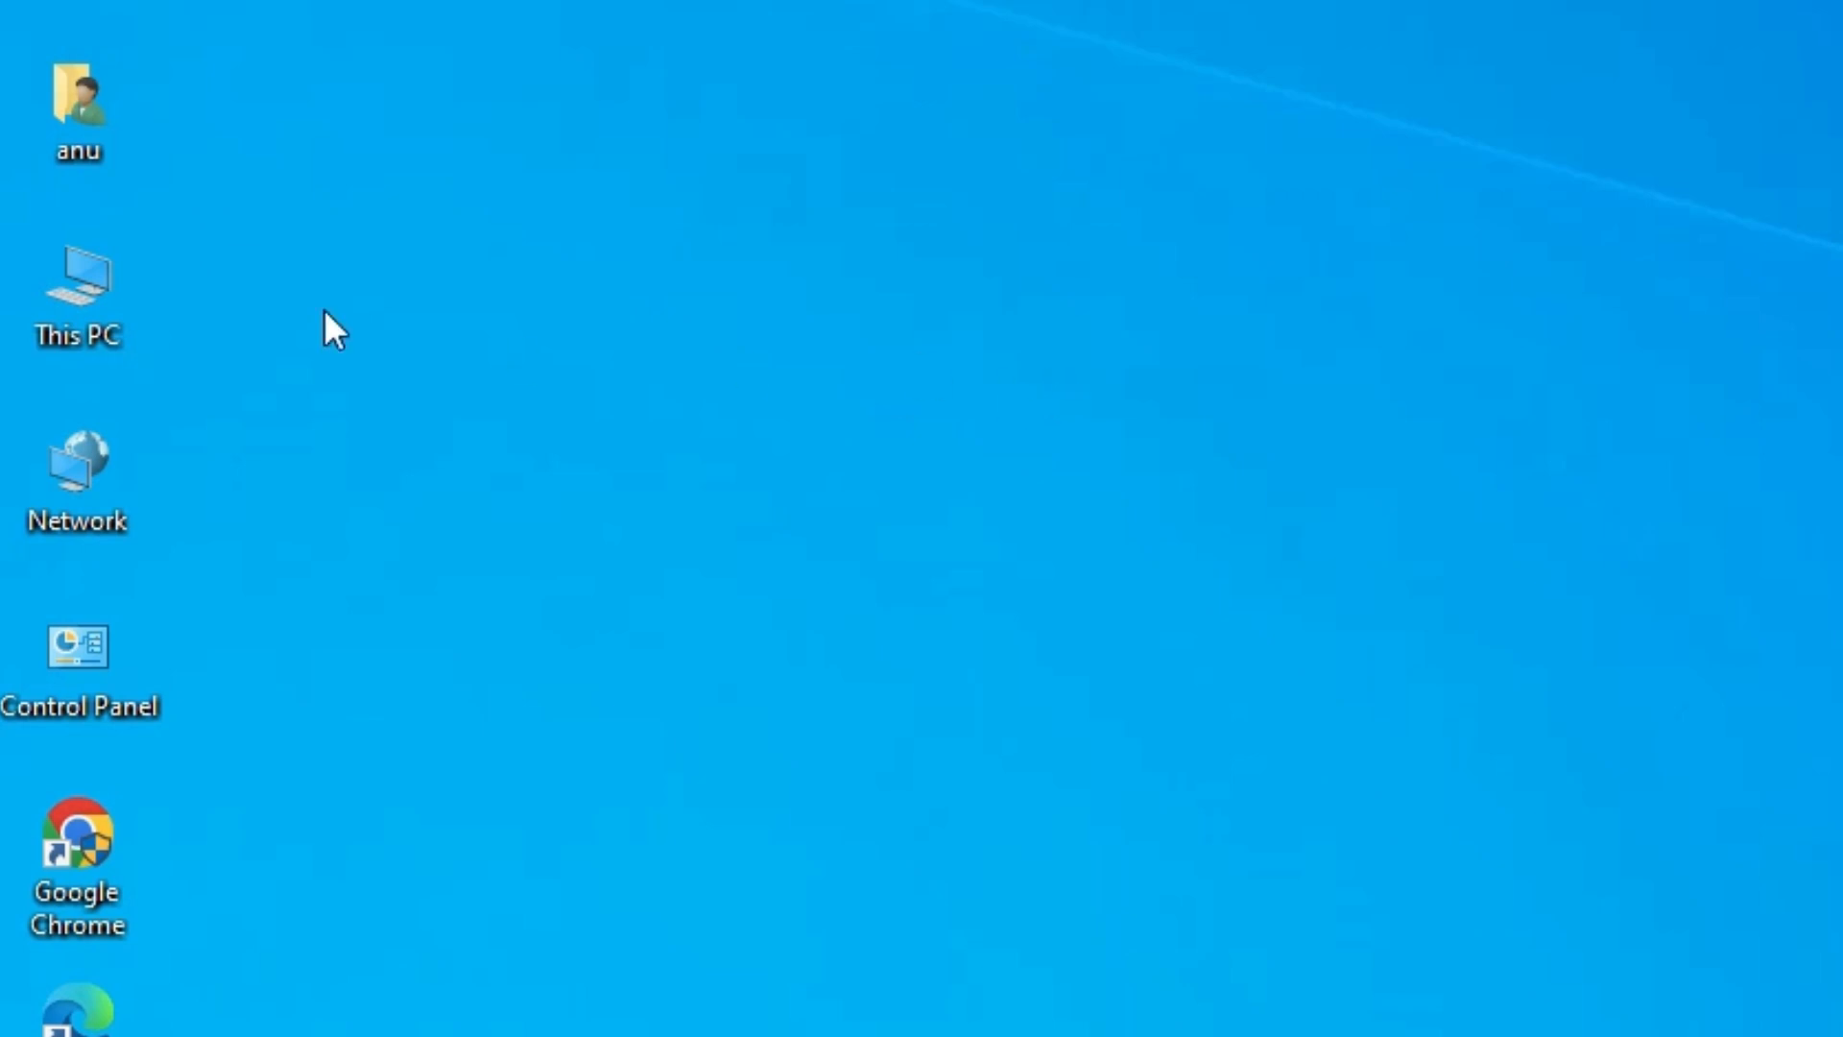
# - Check the PC's device specifications for the system type in This PC's properties, and close the settings window
pyautogui.rightClick(38, 299)
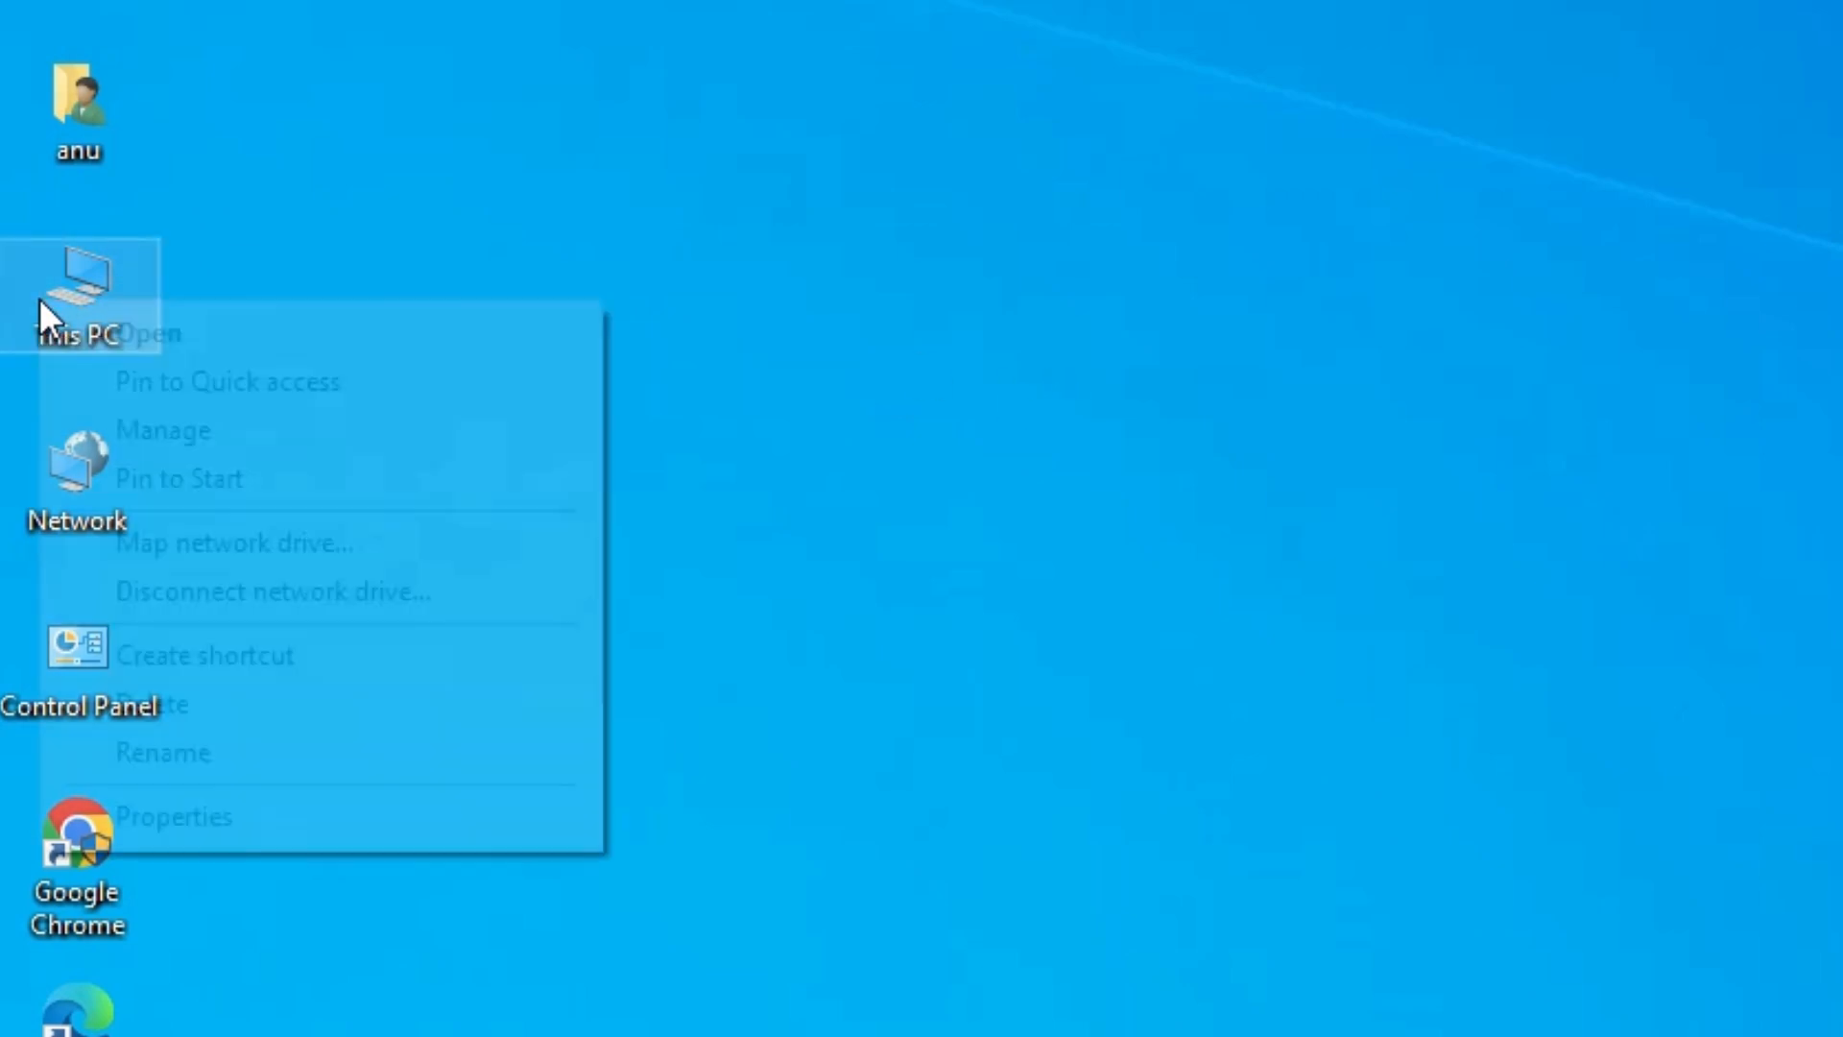
pyautogui.click(163, 814)
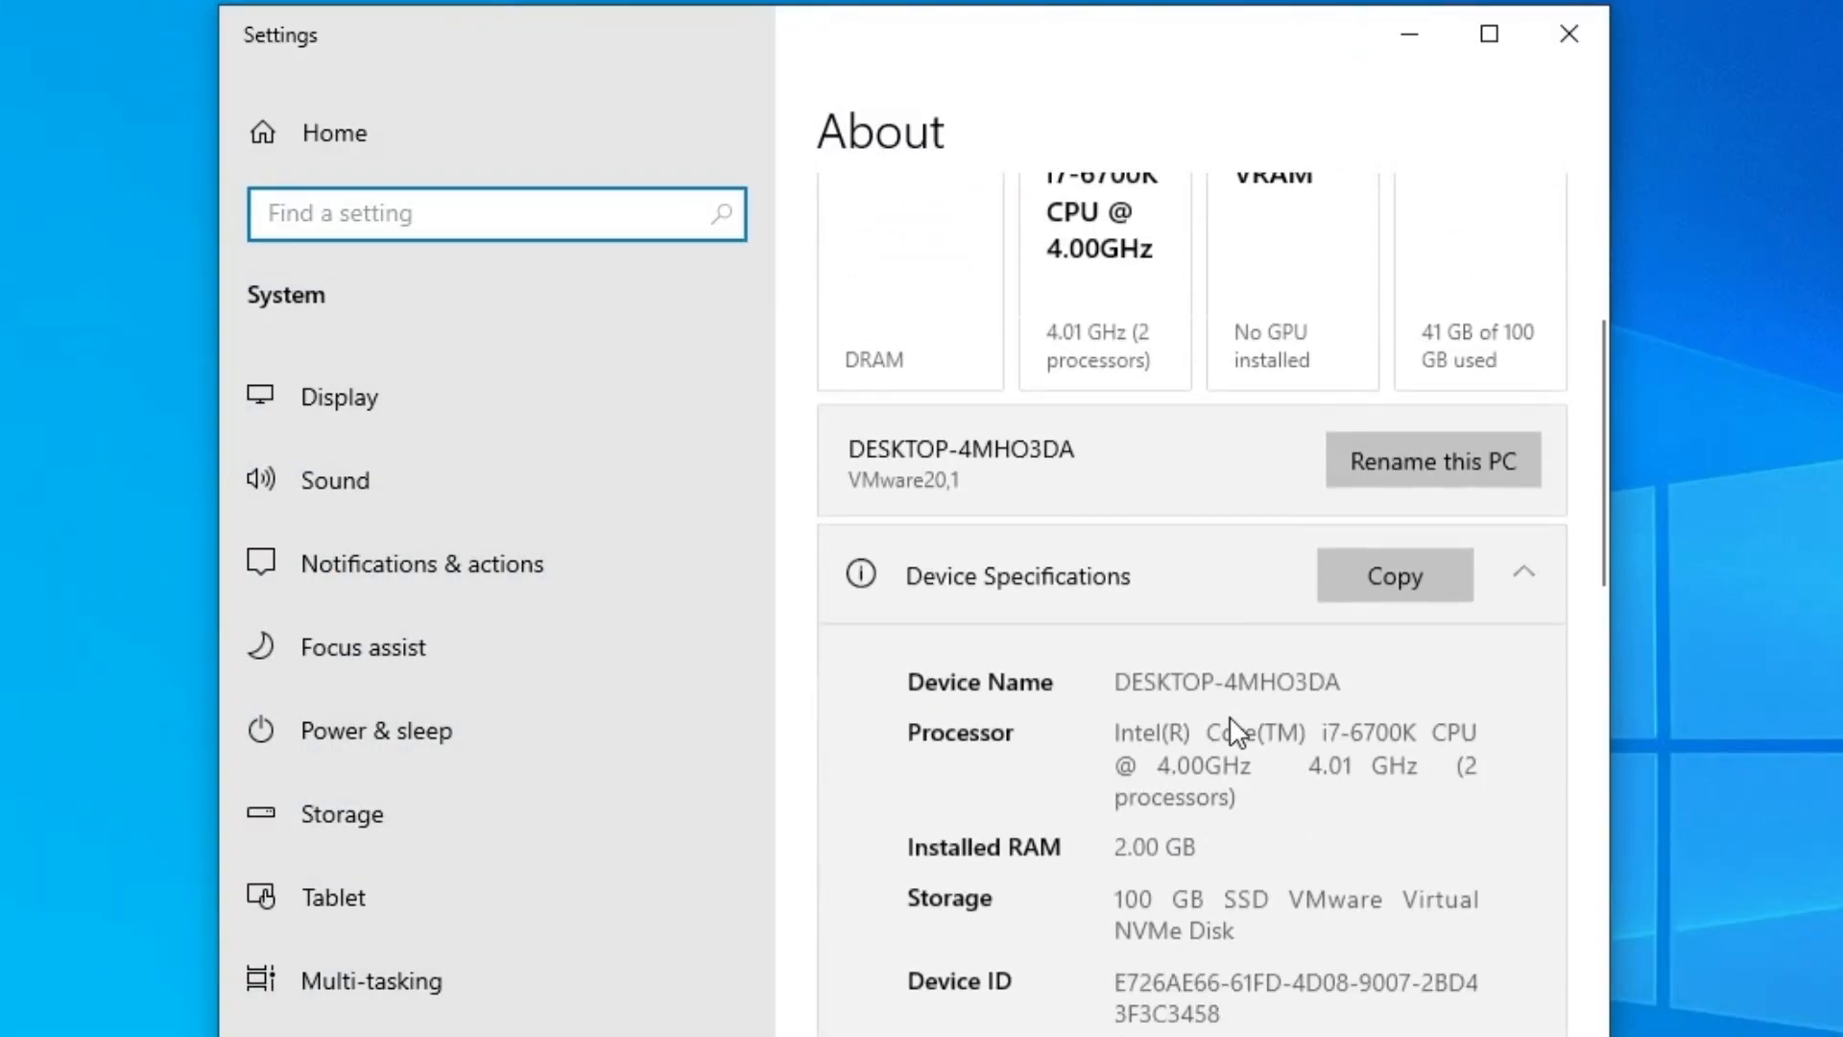
pyautogui.scroll(-2, 1230, 724)
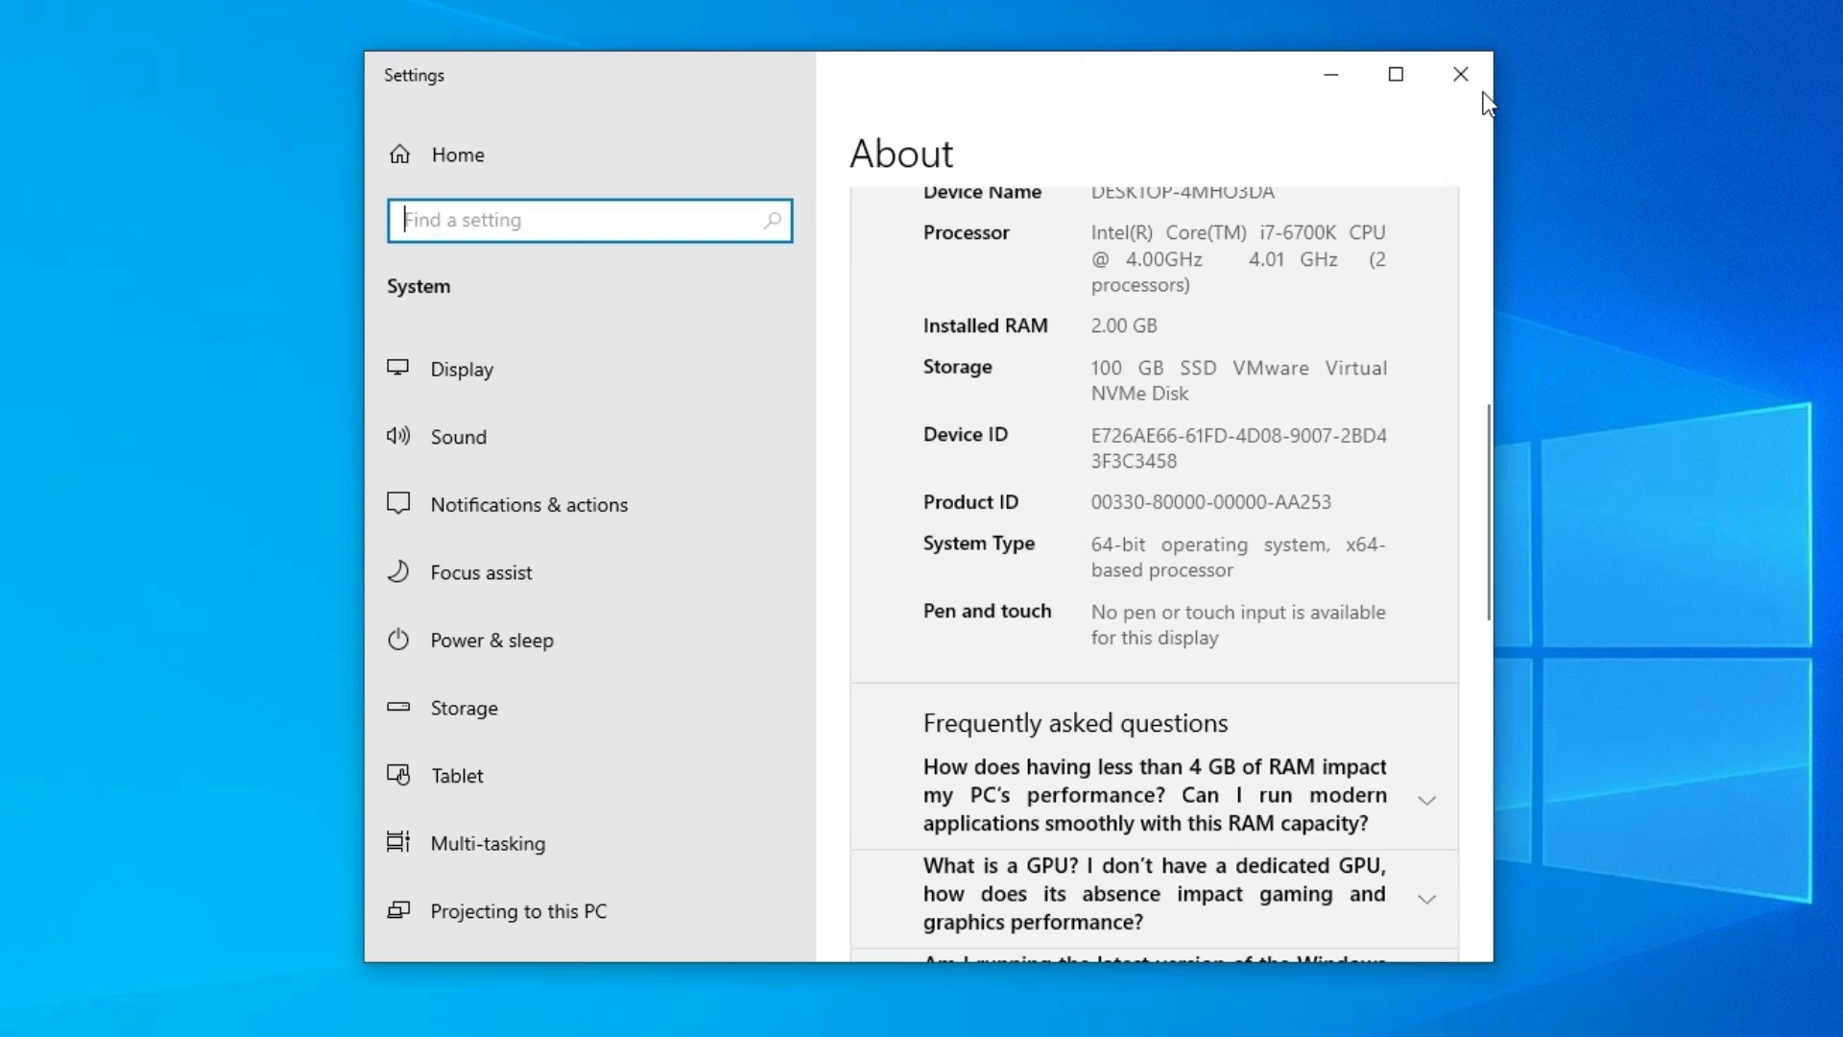
pyautogui.click(1478, 83)
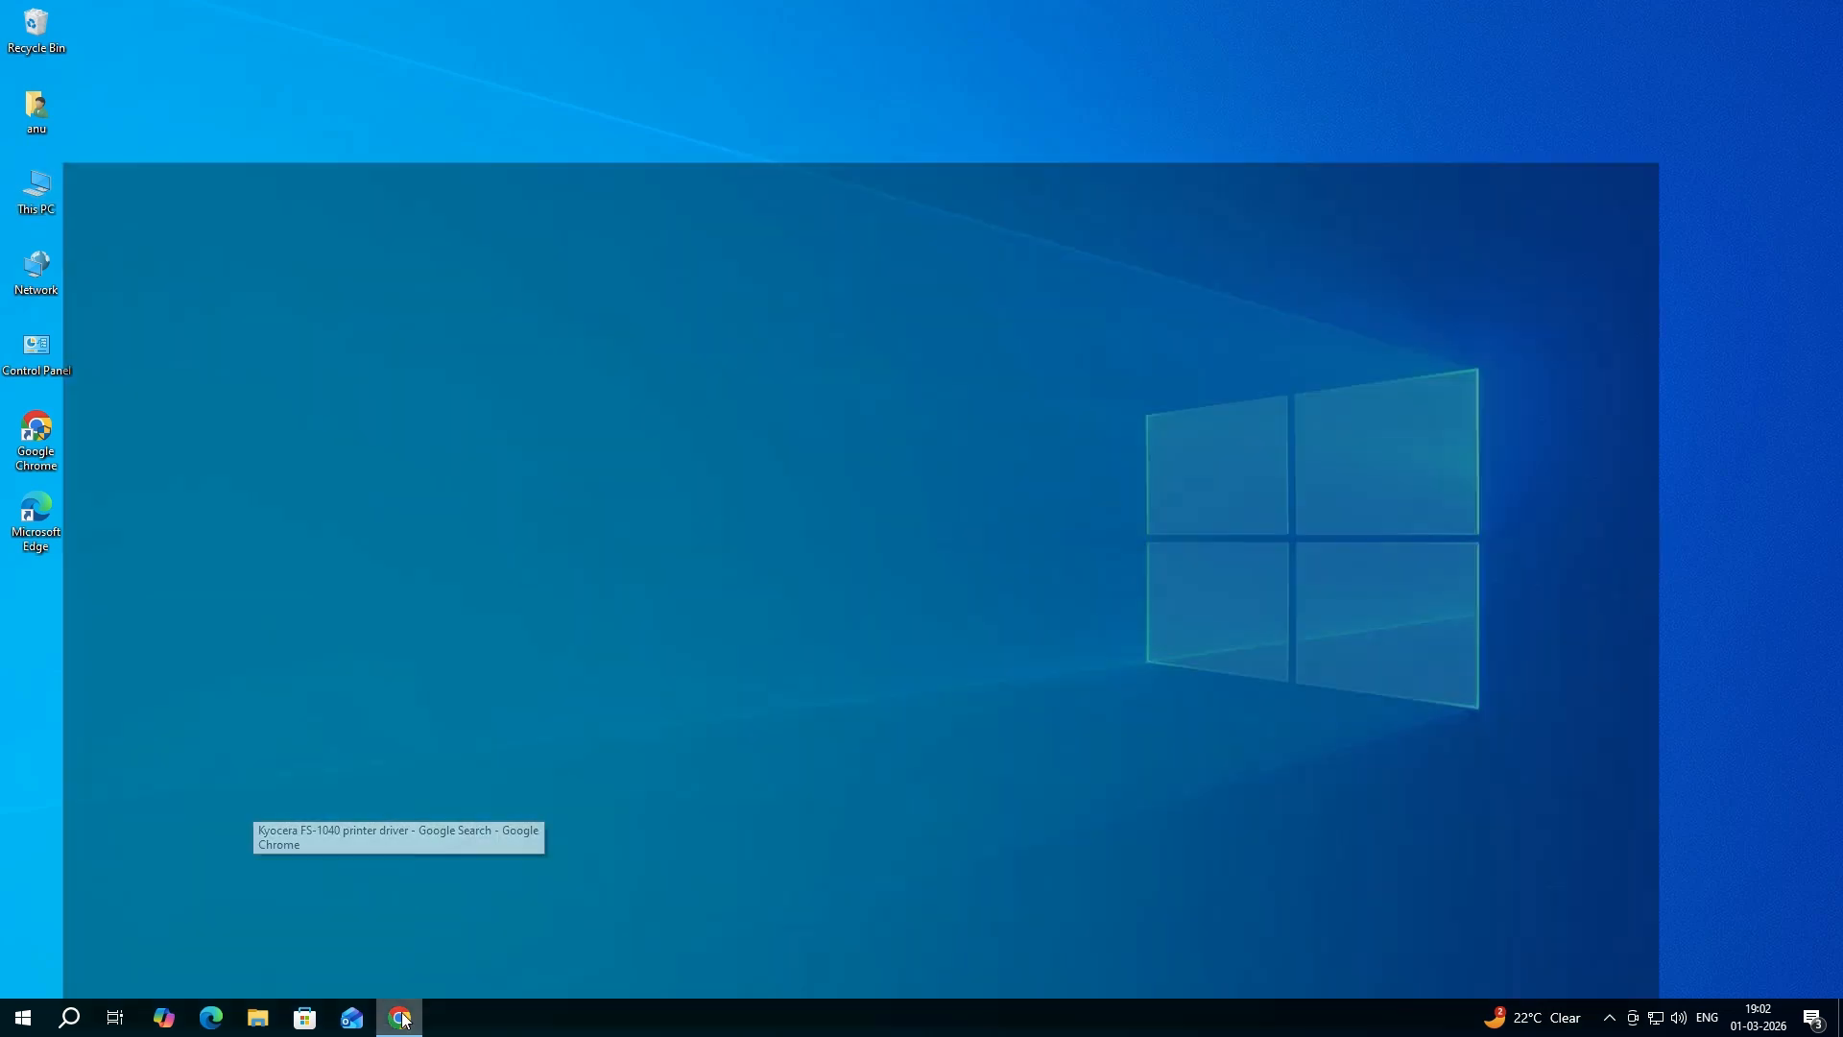
# - Switch to Google Chrome and search Google for "Kyocera FS-1040 printer driver"
pyautogui.click(403, 1019)
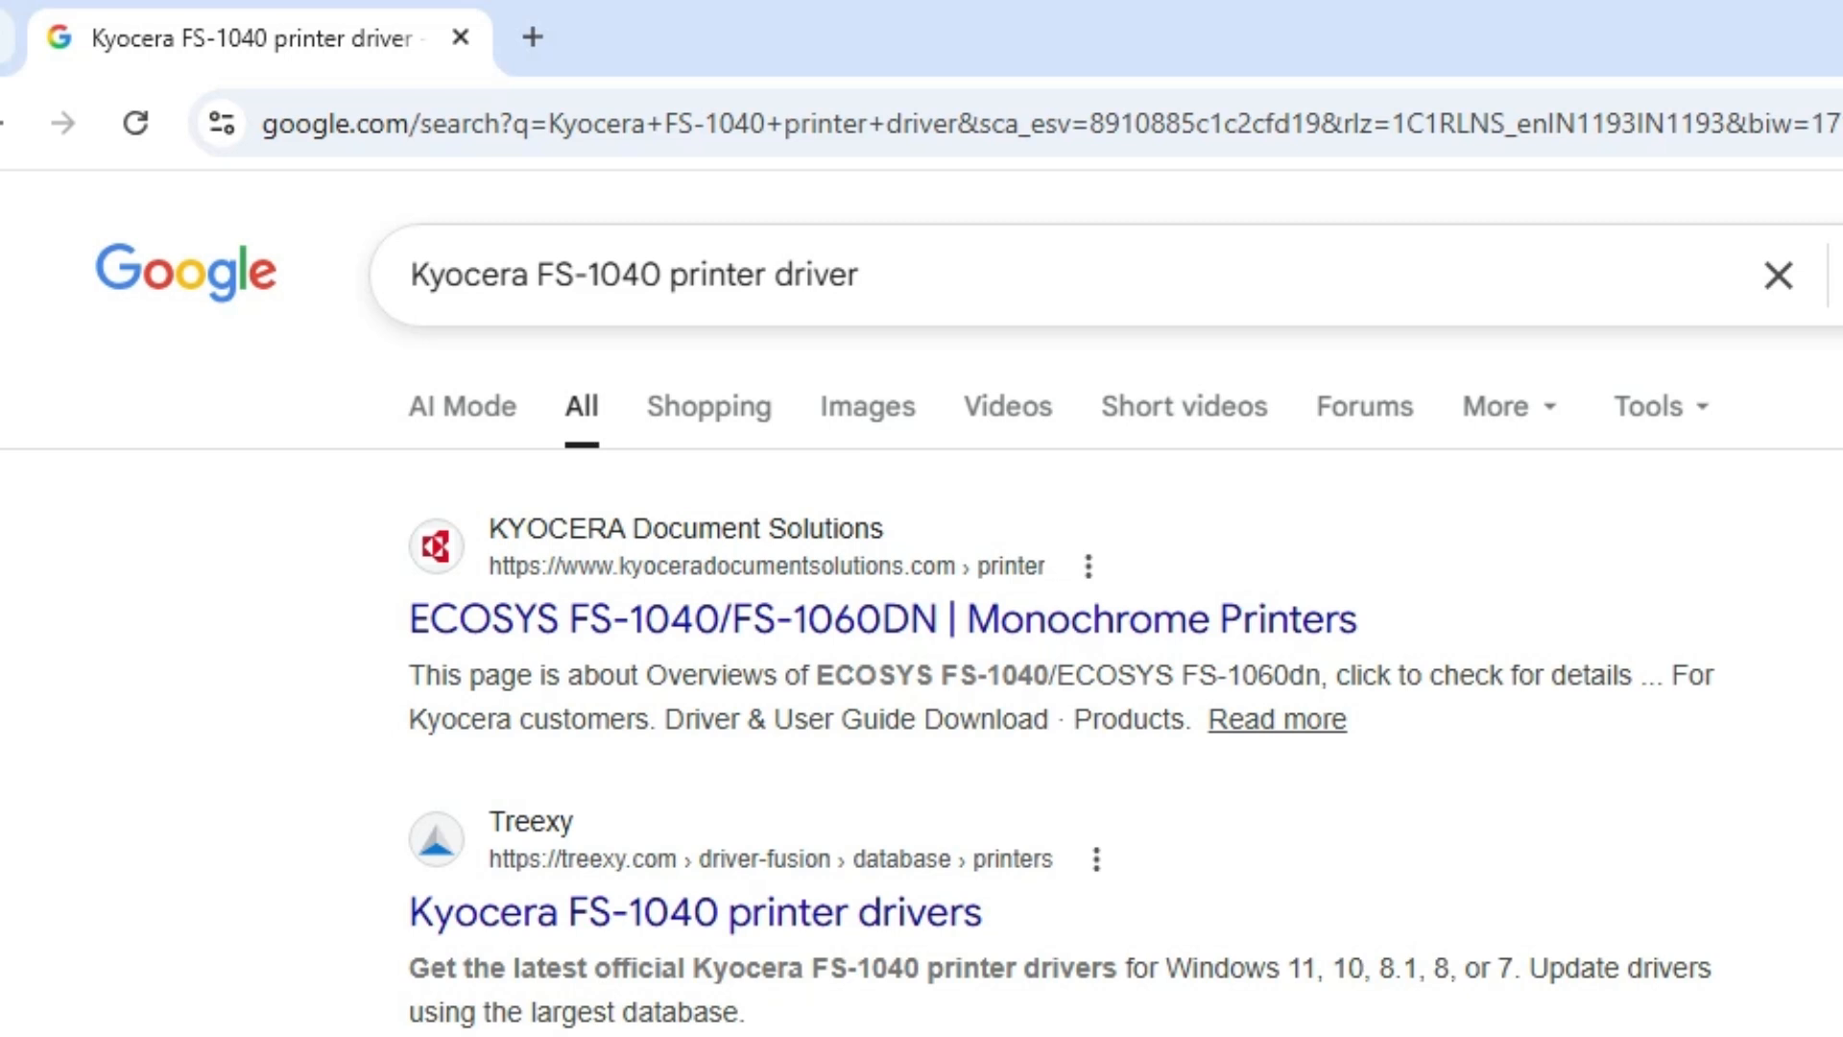
pyautogui.click(860, 276)
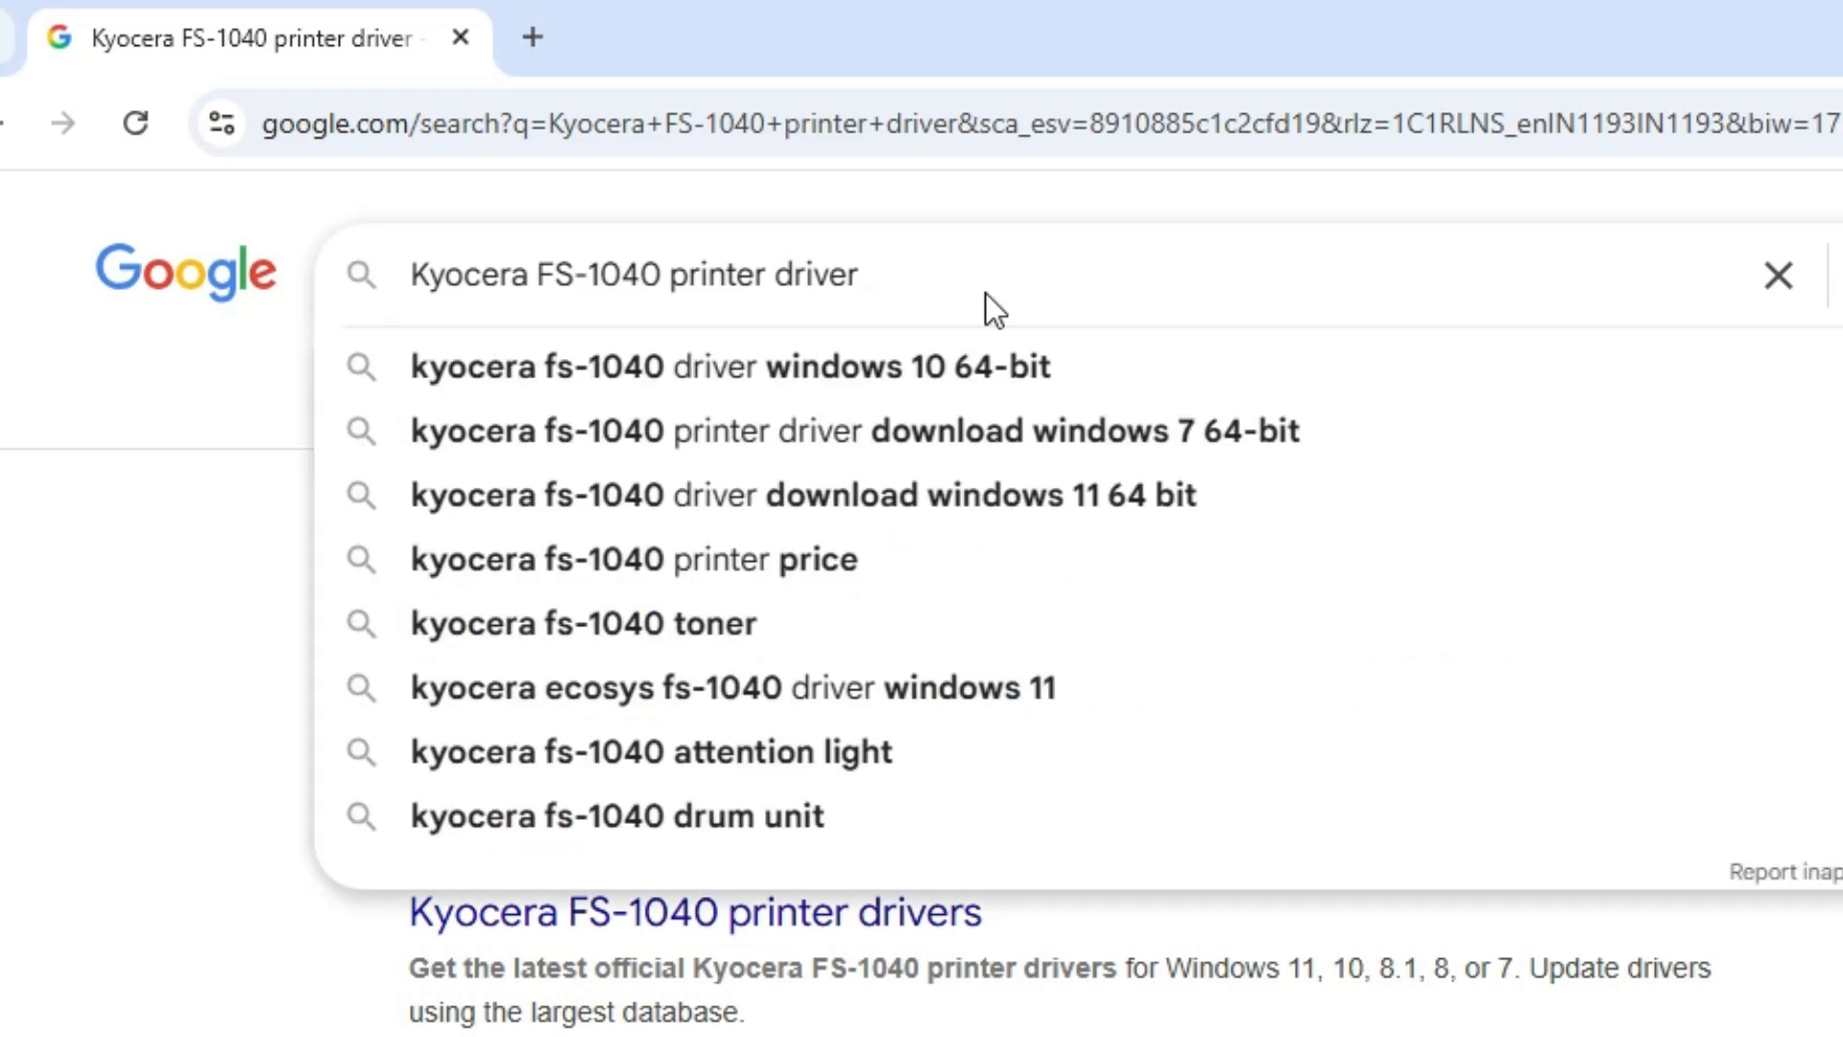
pyautogui.press('Return')
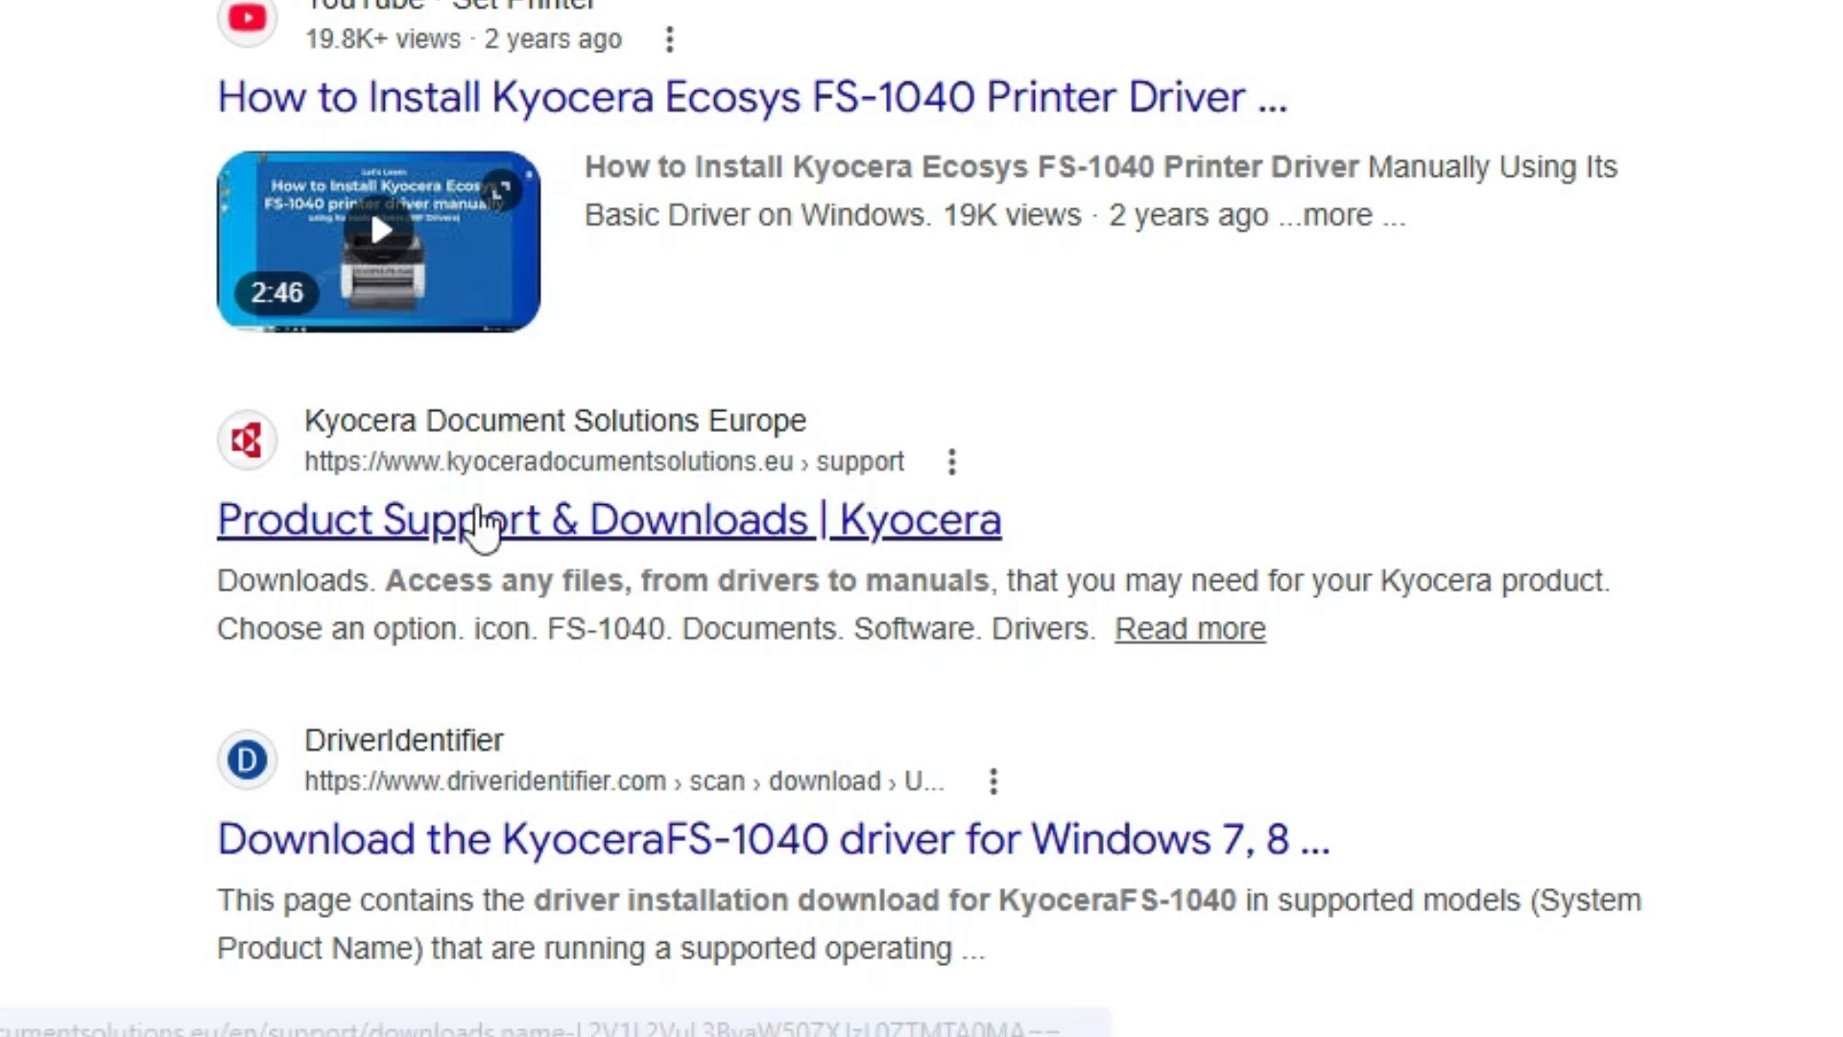
# - Open Kyocera Document Solutions Europe's Product Support & Downloads result in a new tab and accept only essential cookies
pyautogui.rightClick(477, 508)
pyautogui.click(715, 19)
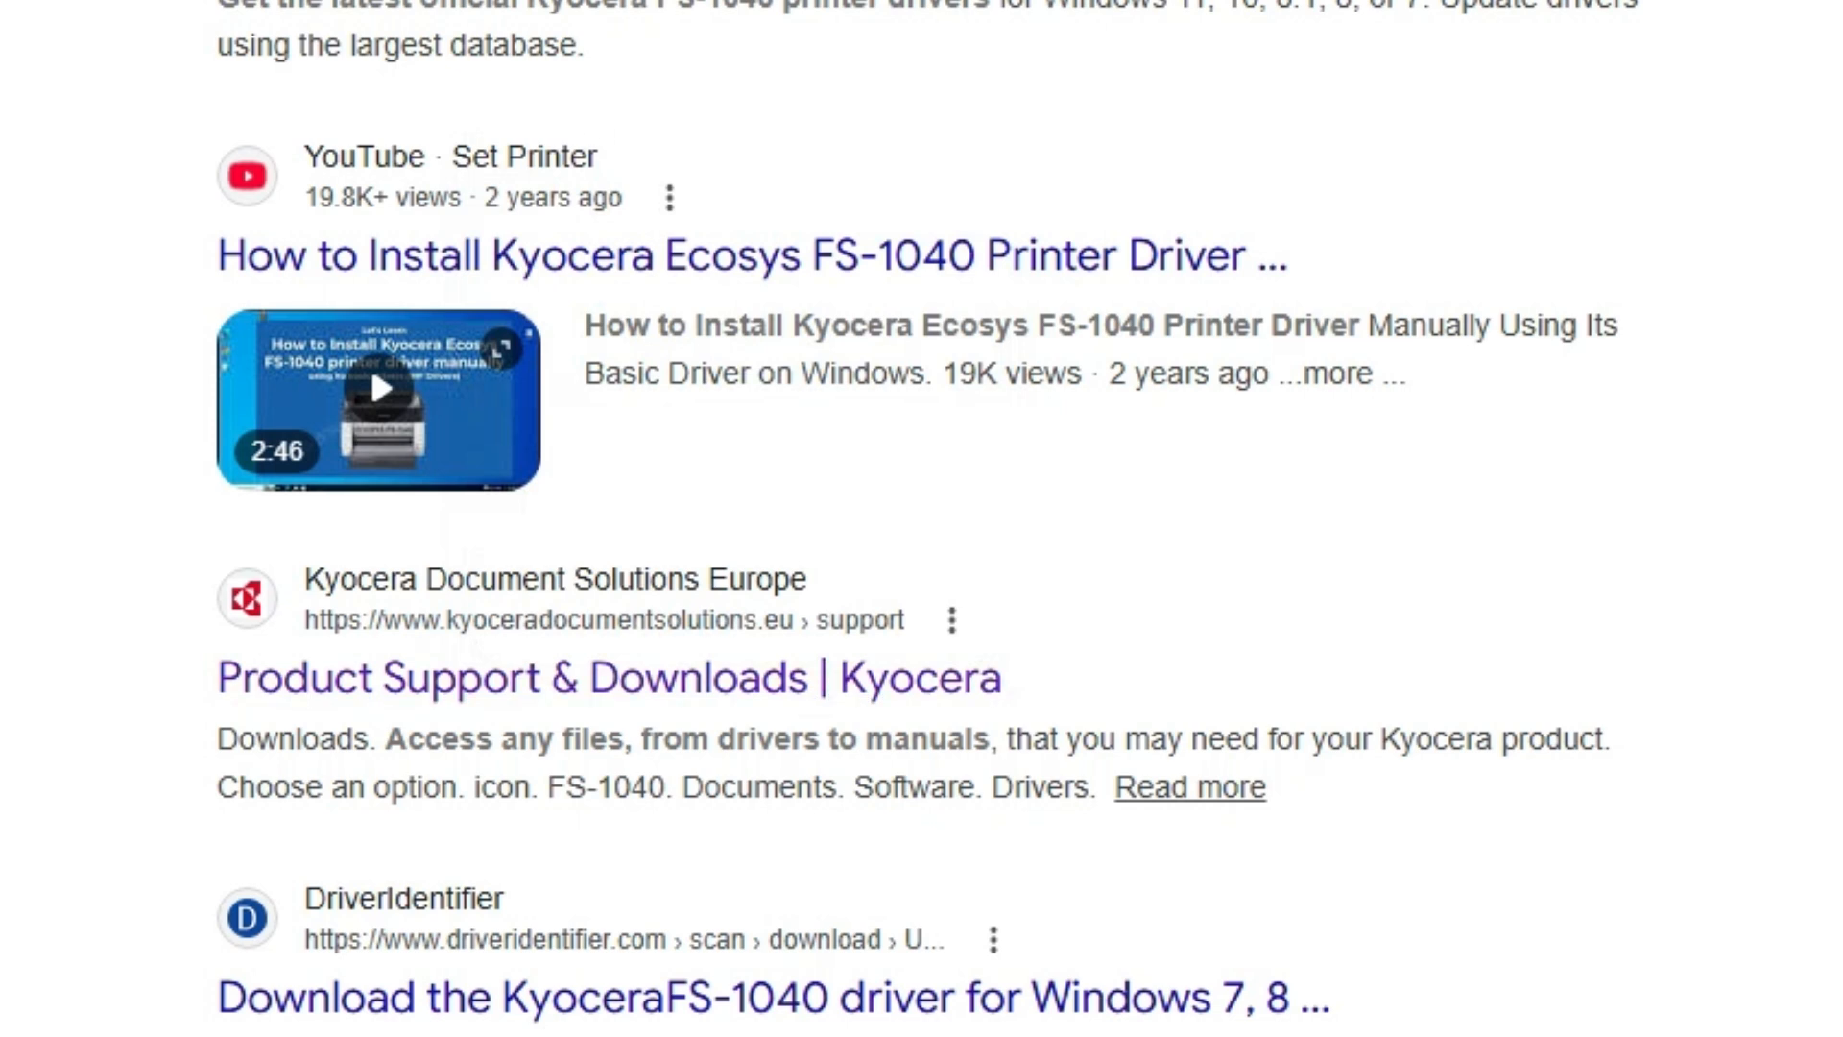
pyautogui.click(452, 12)
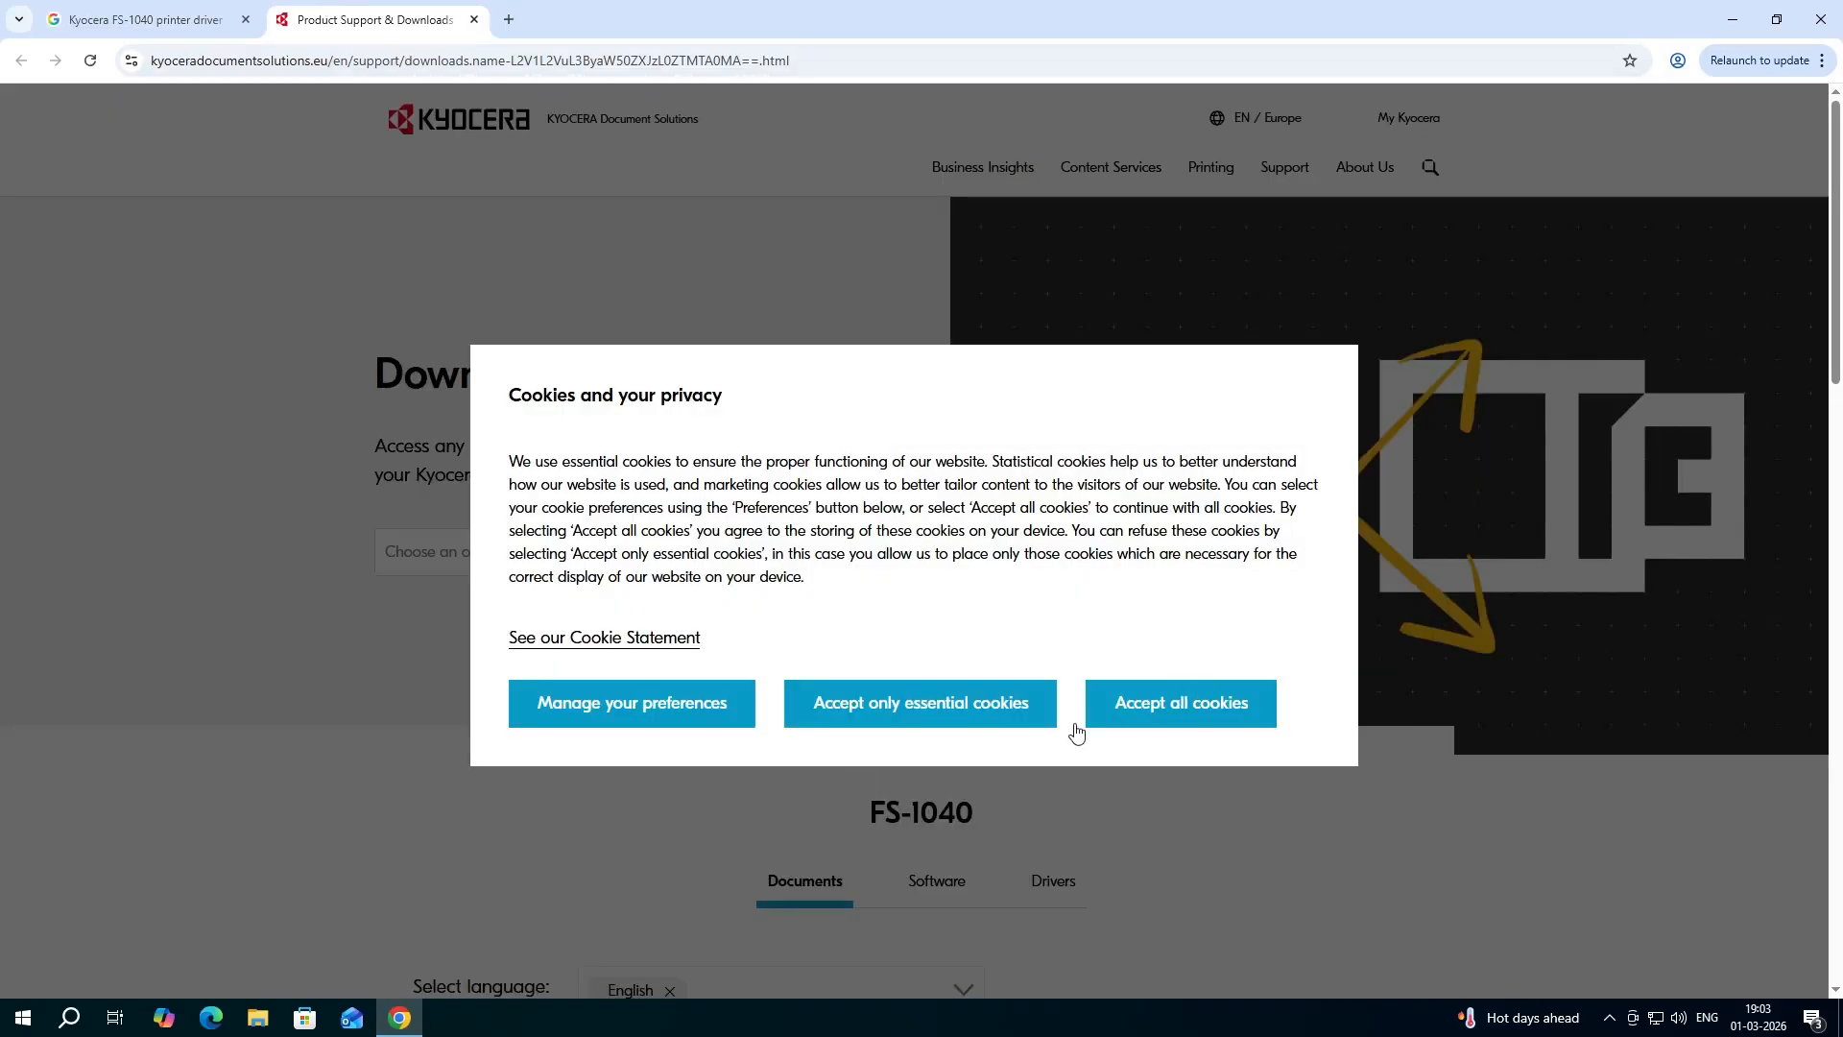
pyautogui.click(1024, 716)
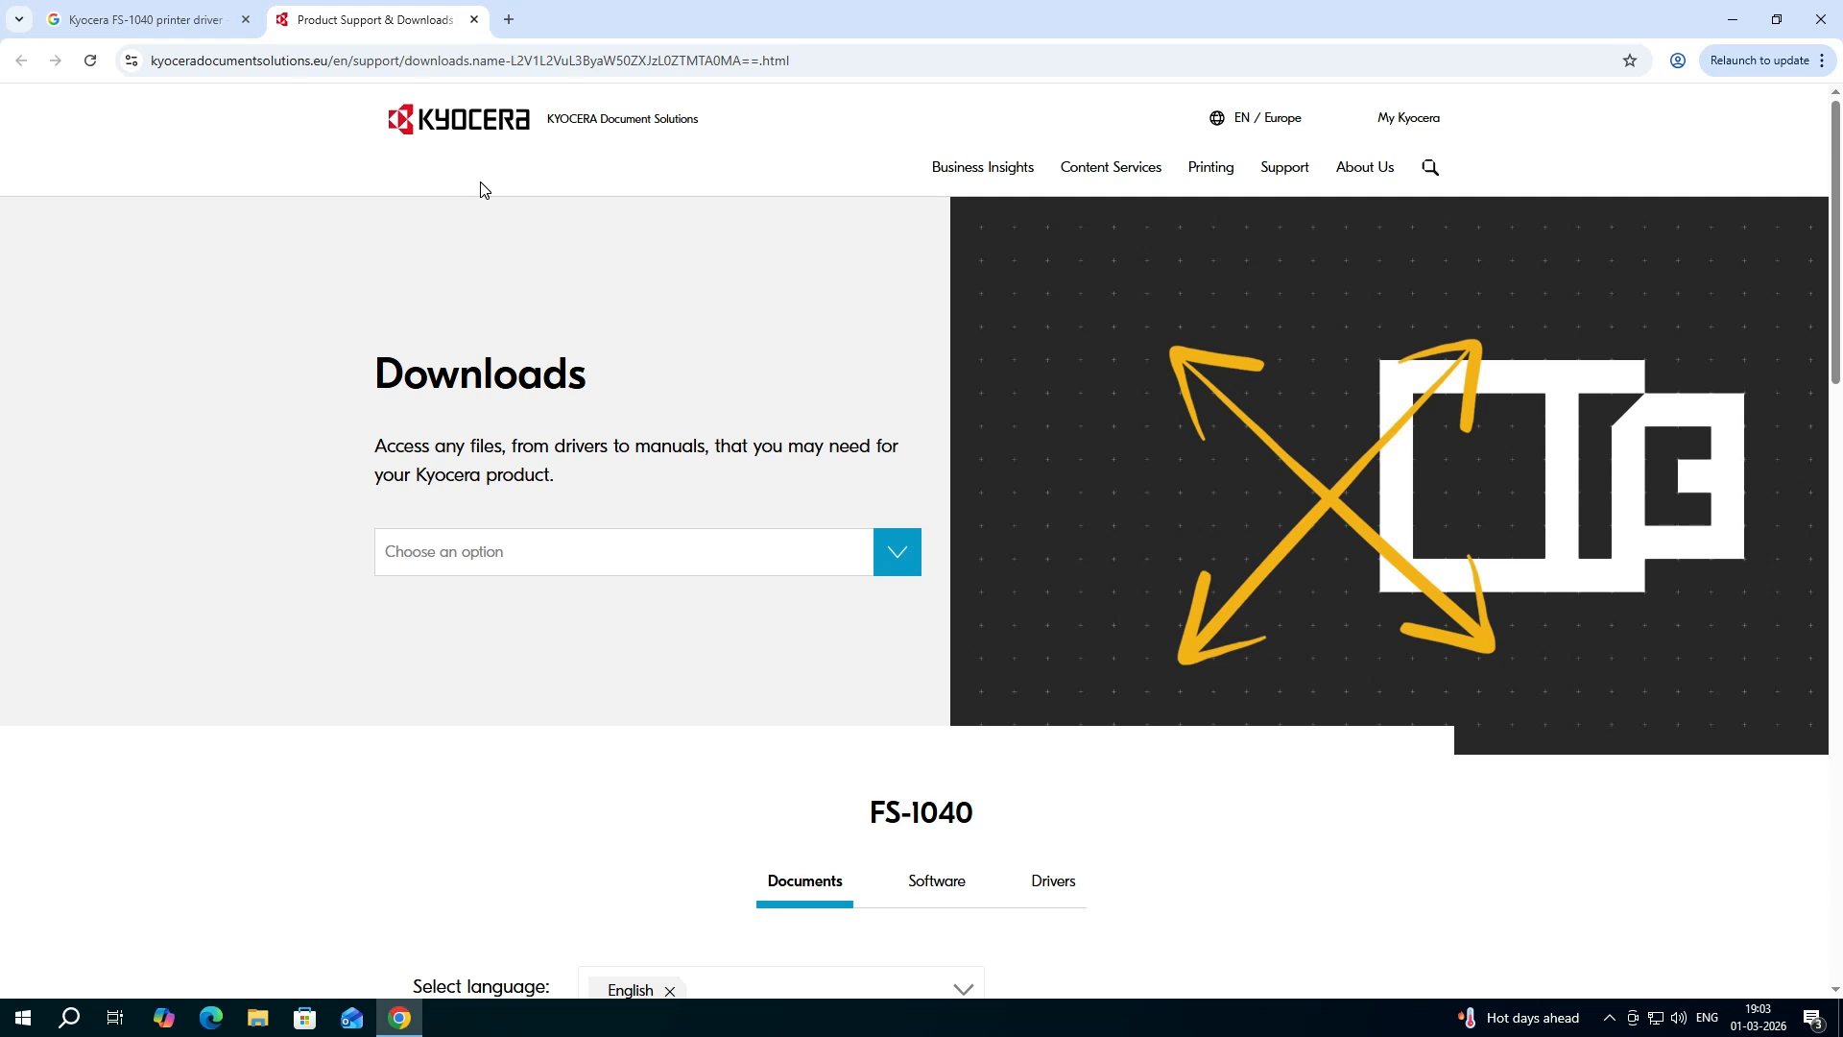
# - Show the FS-1040 drivers and filter them by the Windows 10 (32 & 64bit) operating system
pyautogui.scroll(-5, 870, 356)
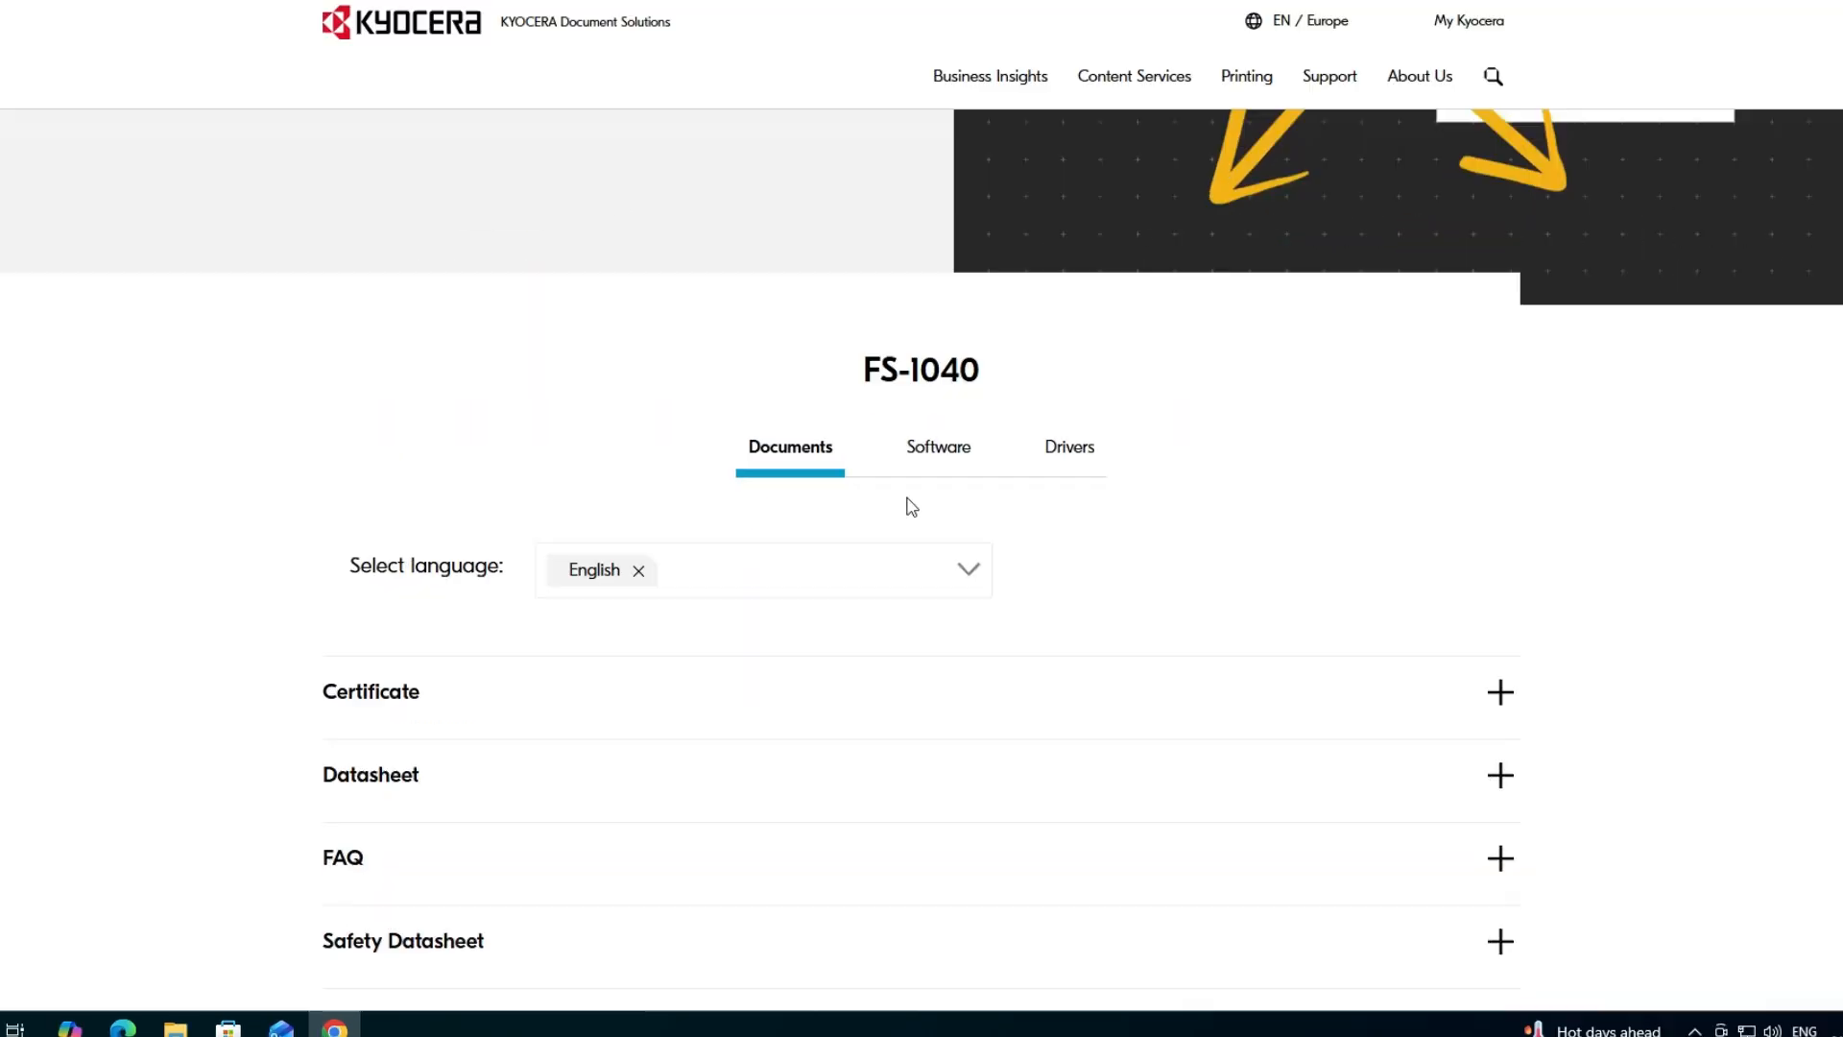
pyautogui.moveTo(838, 135); pyautogui.dragTo(1004, 135)
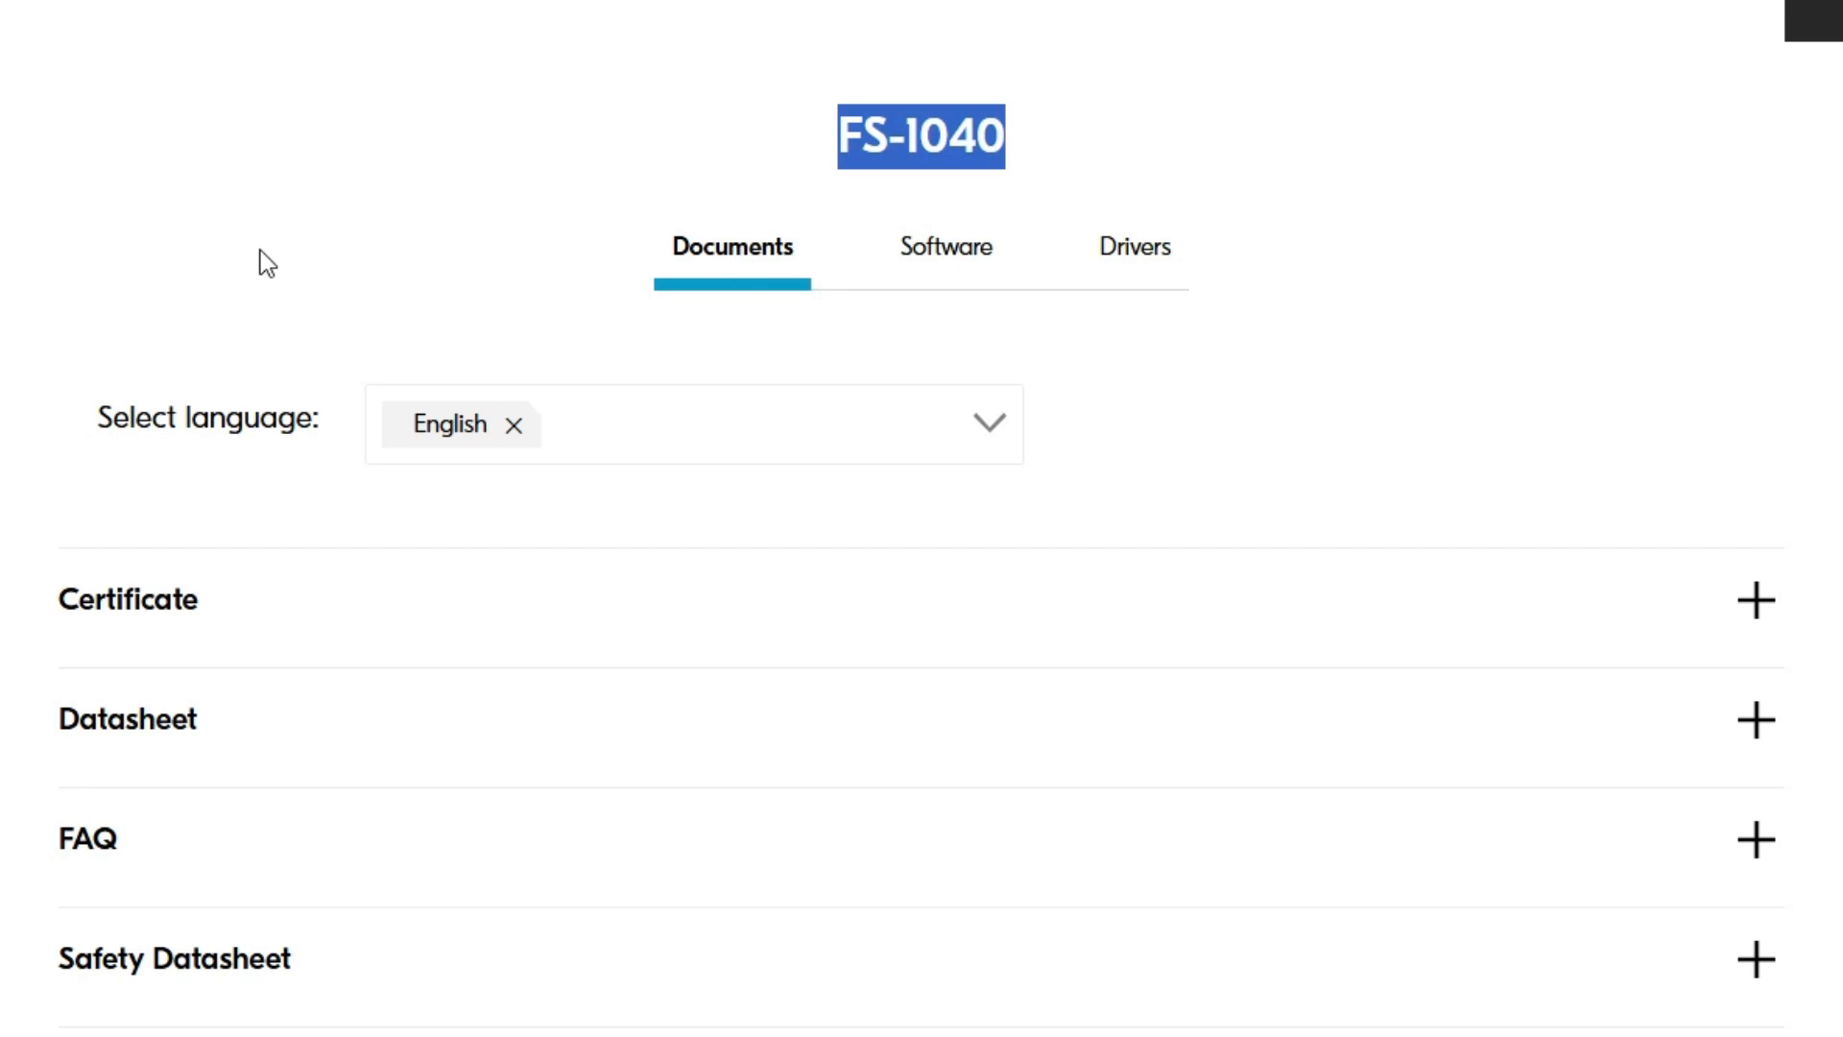
pyautogui.click(1139, 263)
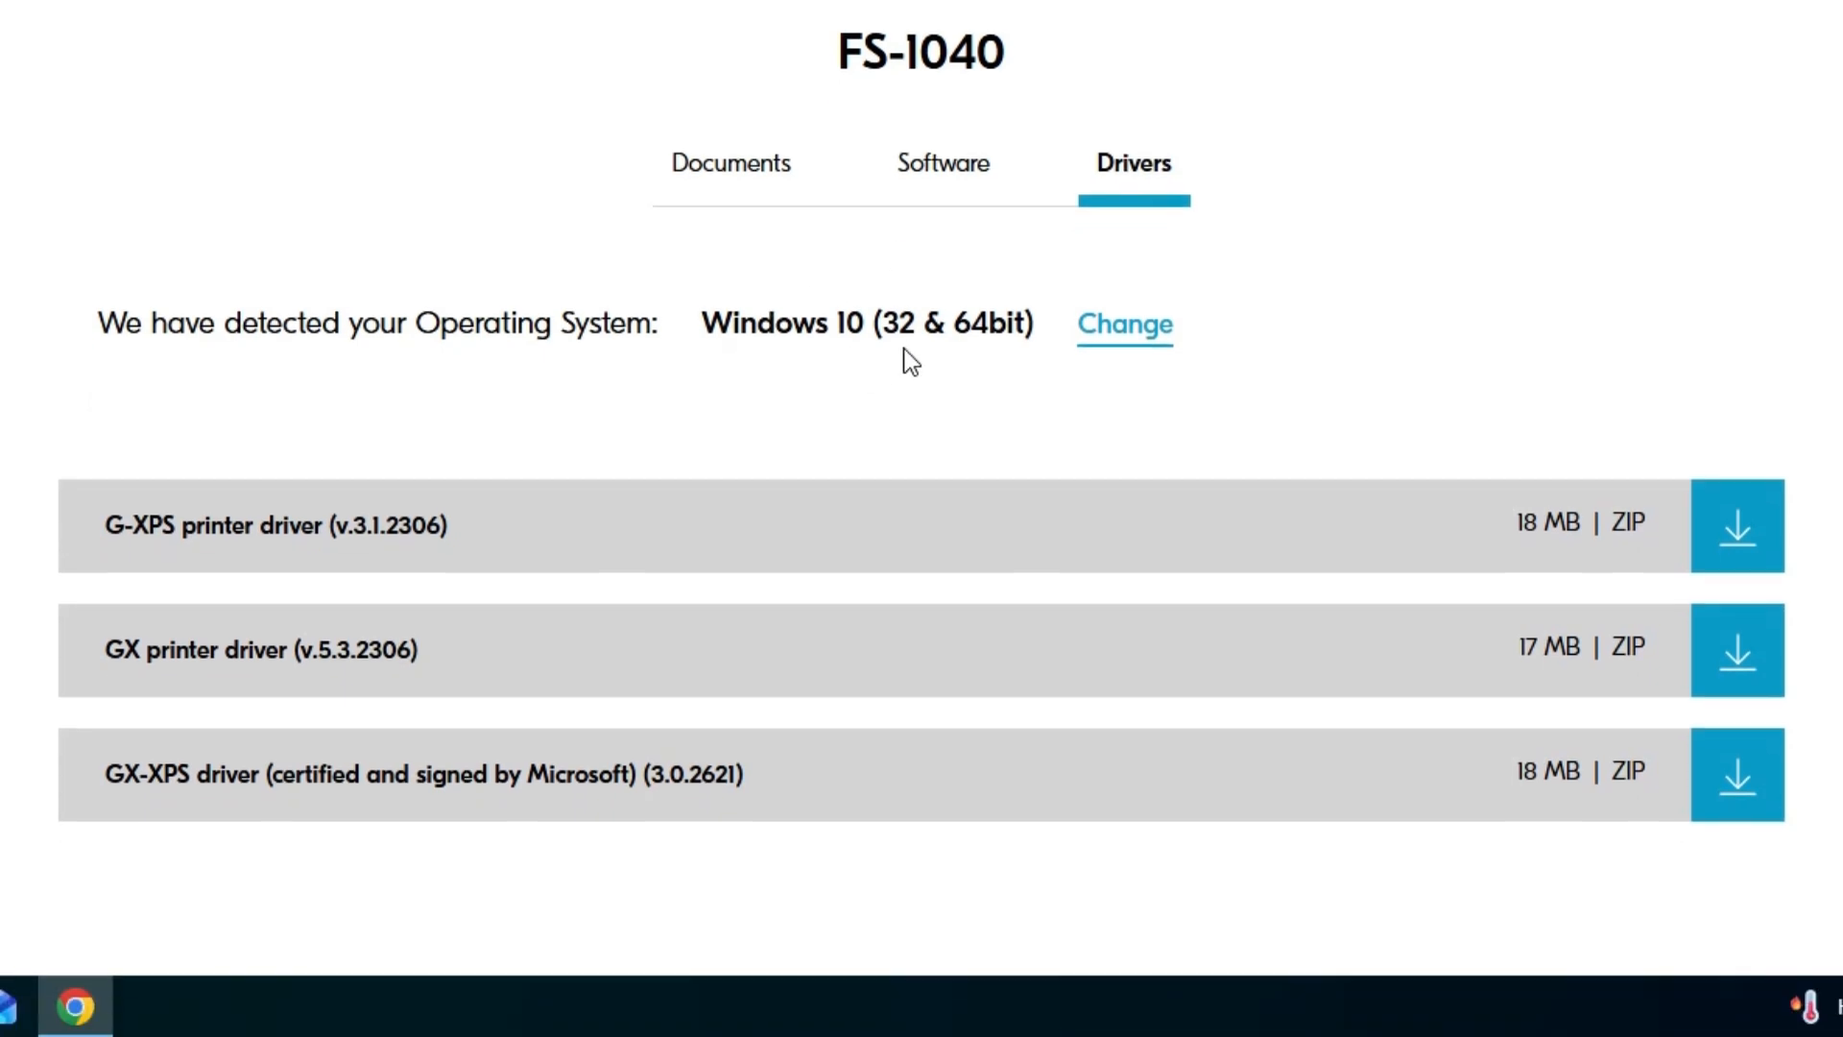
pyautogui.click(1147, 345)
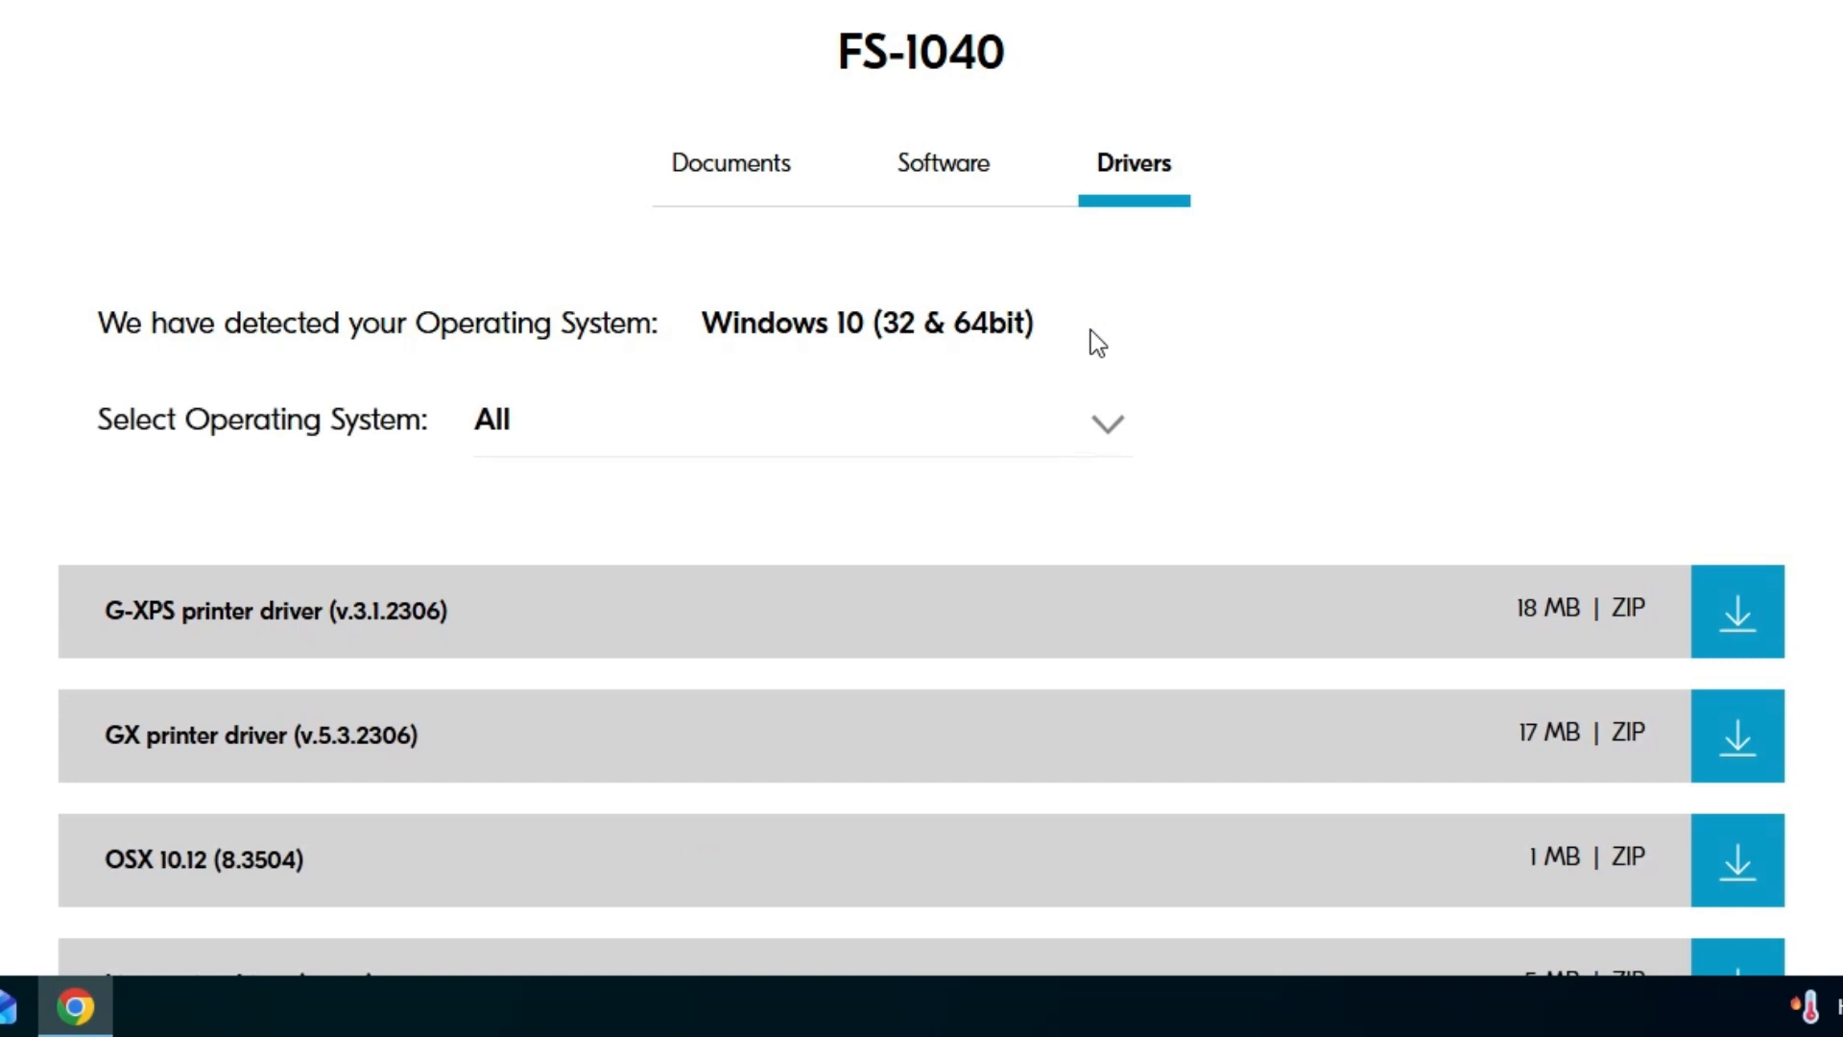
pyautogui.click(960, 444)
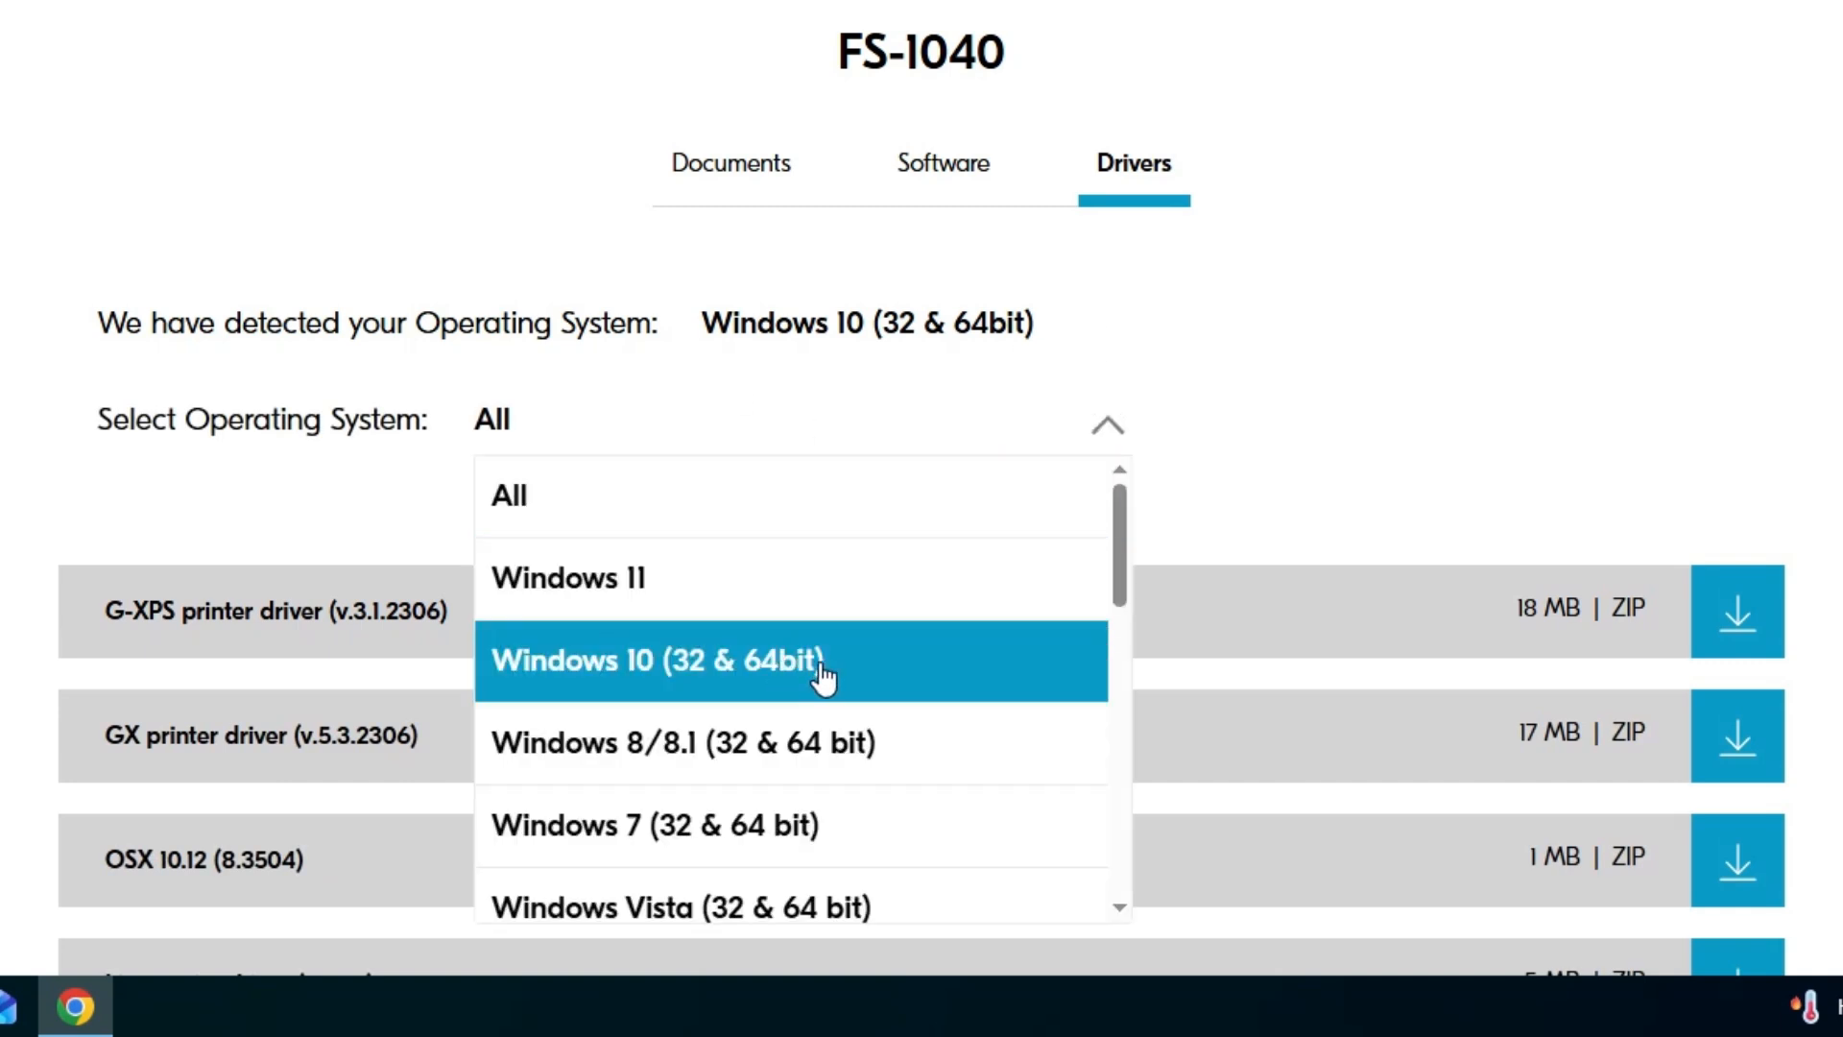
pyautogui.click(822, 671)
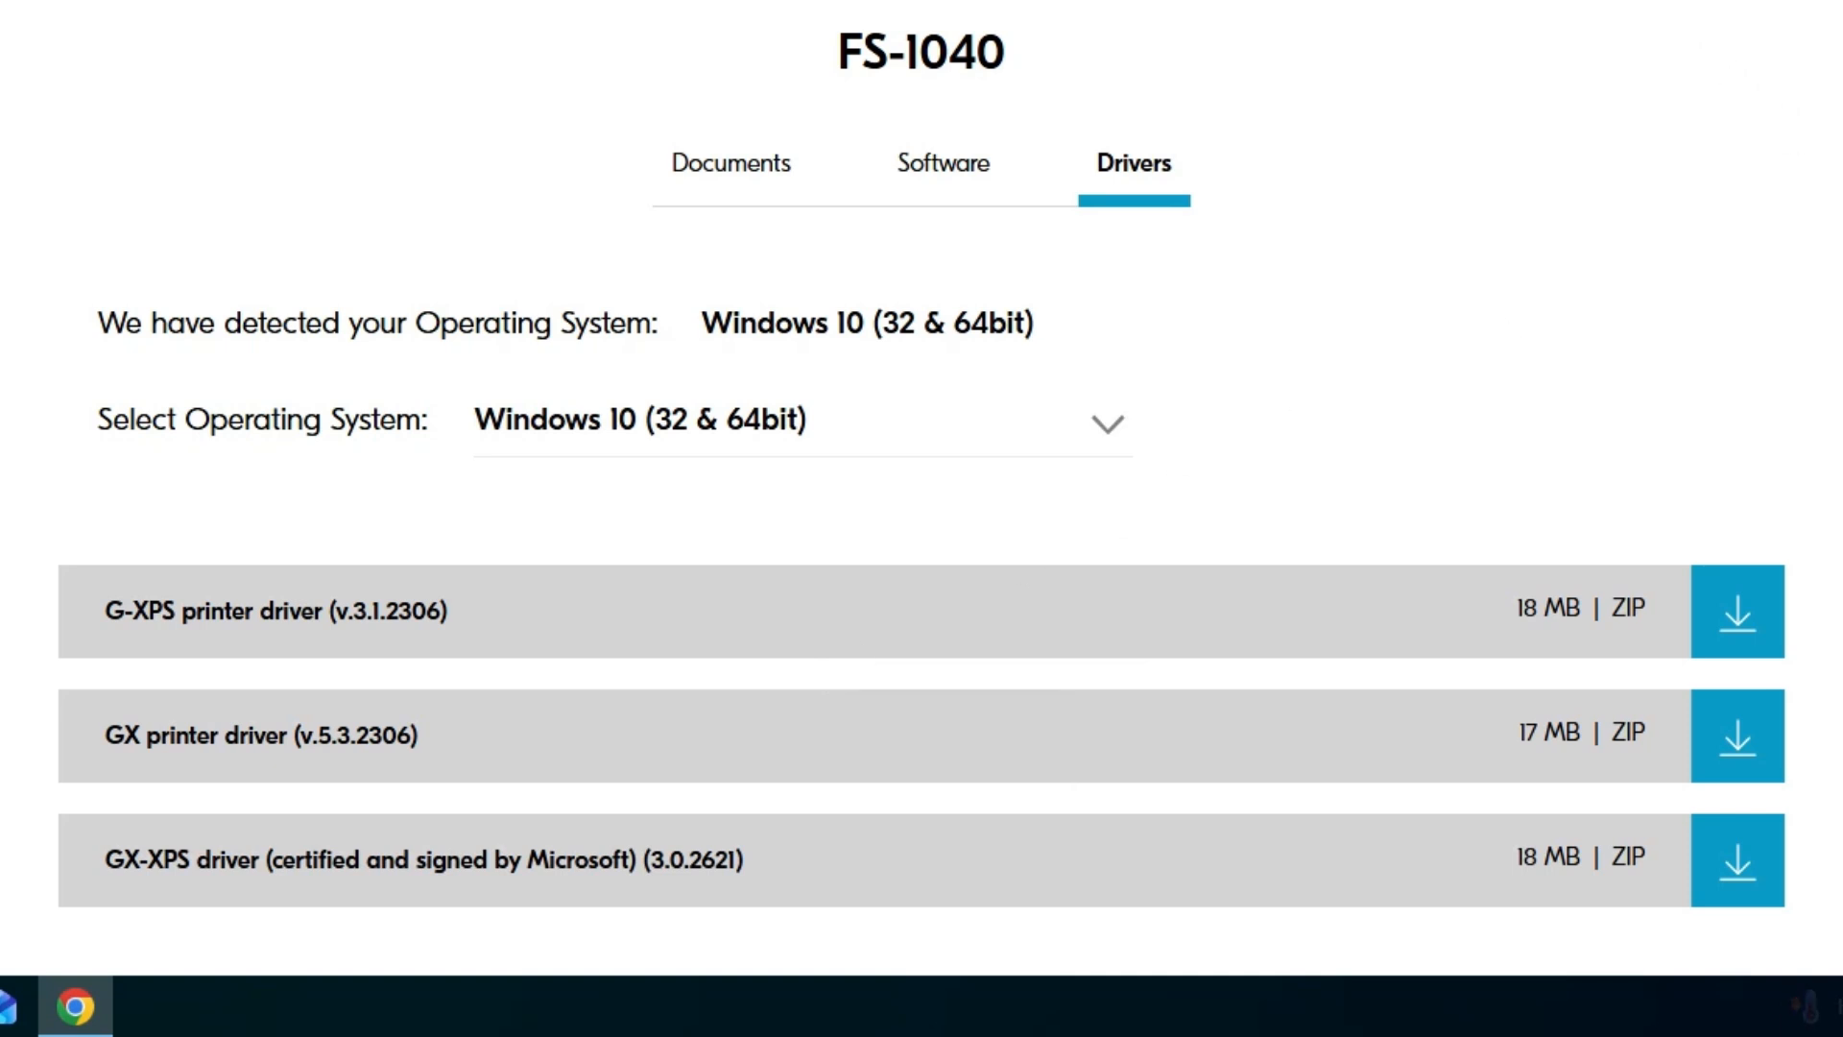
# - Download the G-XPS printer driver (v.3.1.2306) ZIP, accepting the terms and conditions
pyautogui.scroll(-3, 408, 235)
pyautogui.moveTo(103, 299); pyautogui.dragTo(504, 303)
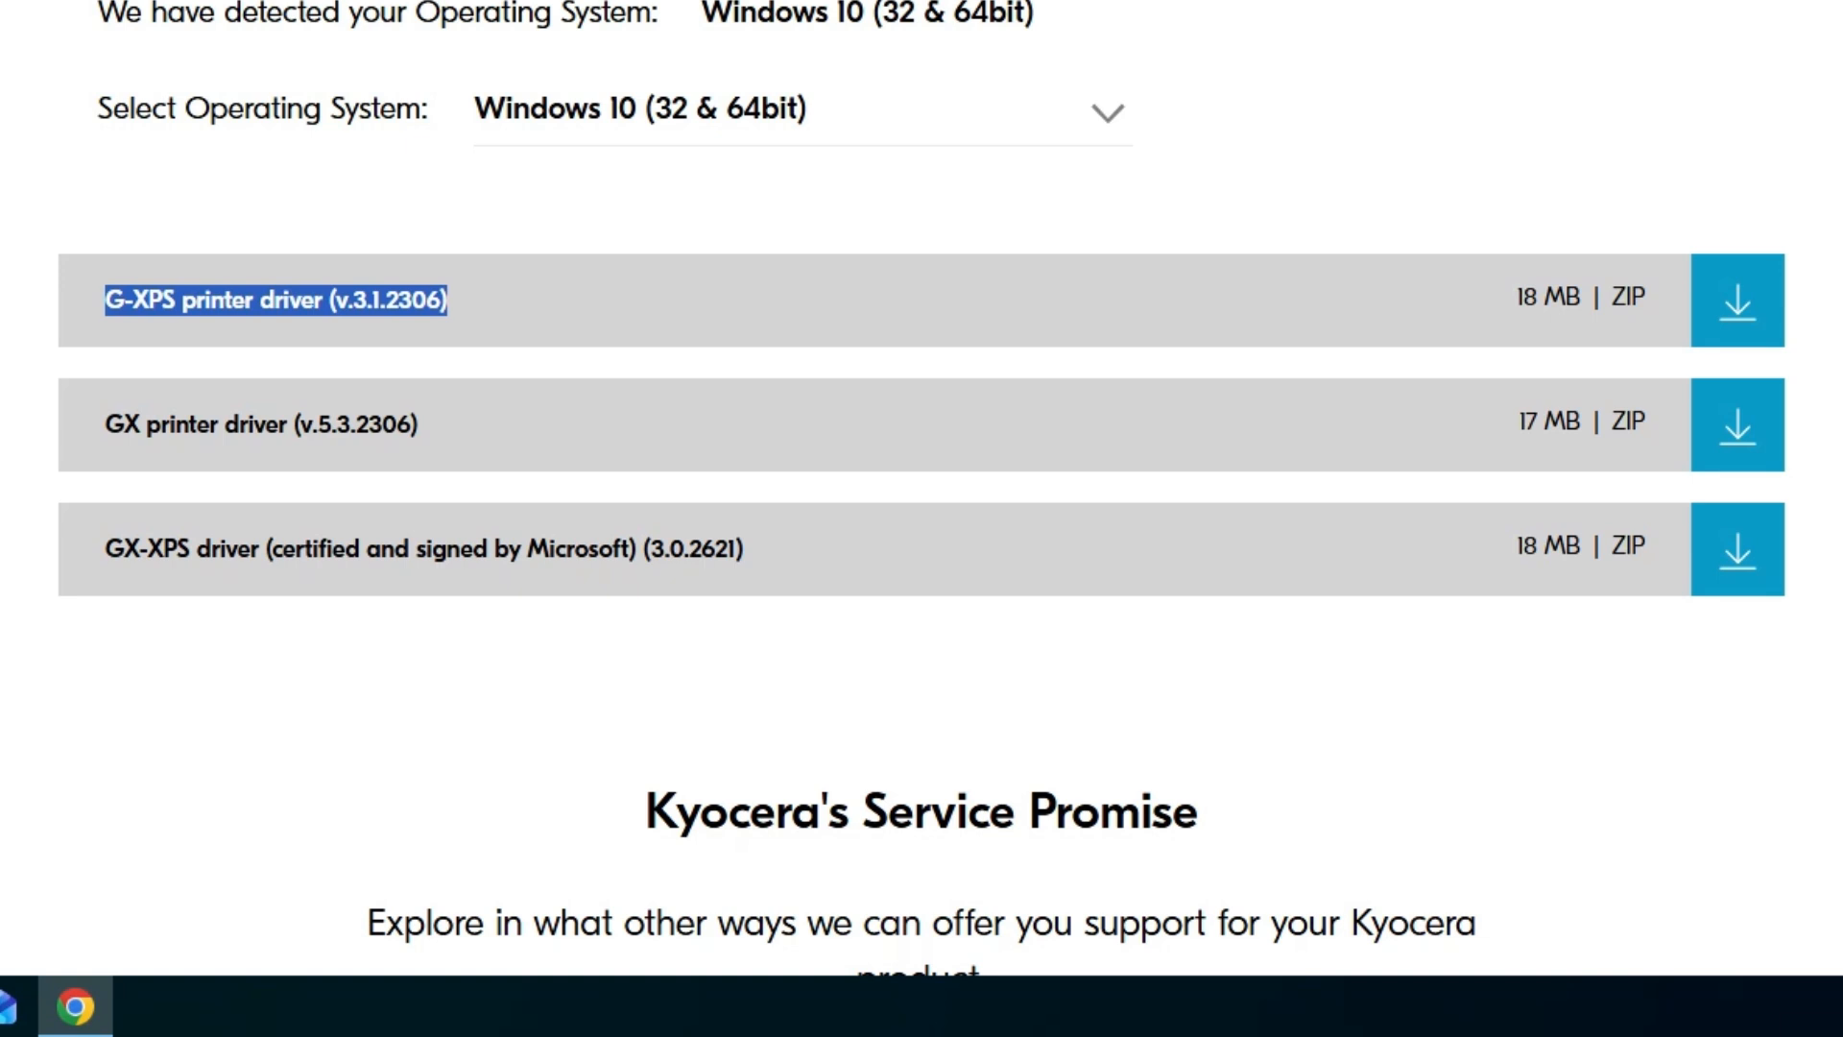
pyautogui.click(1756, 305)
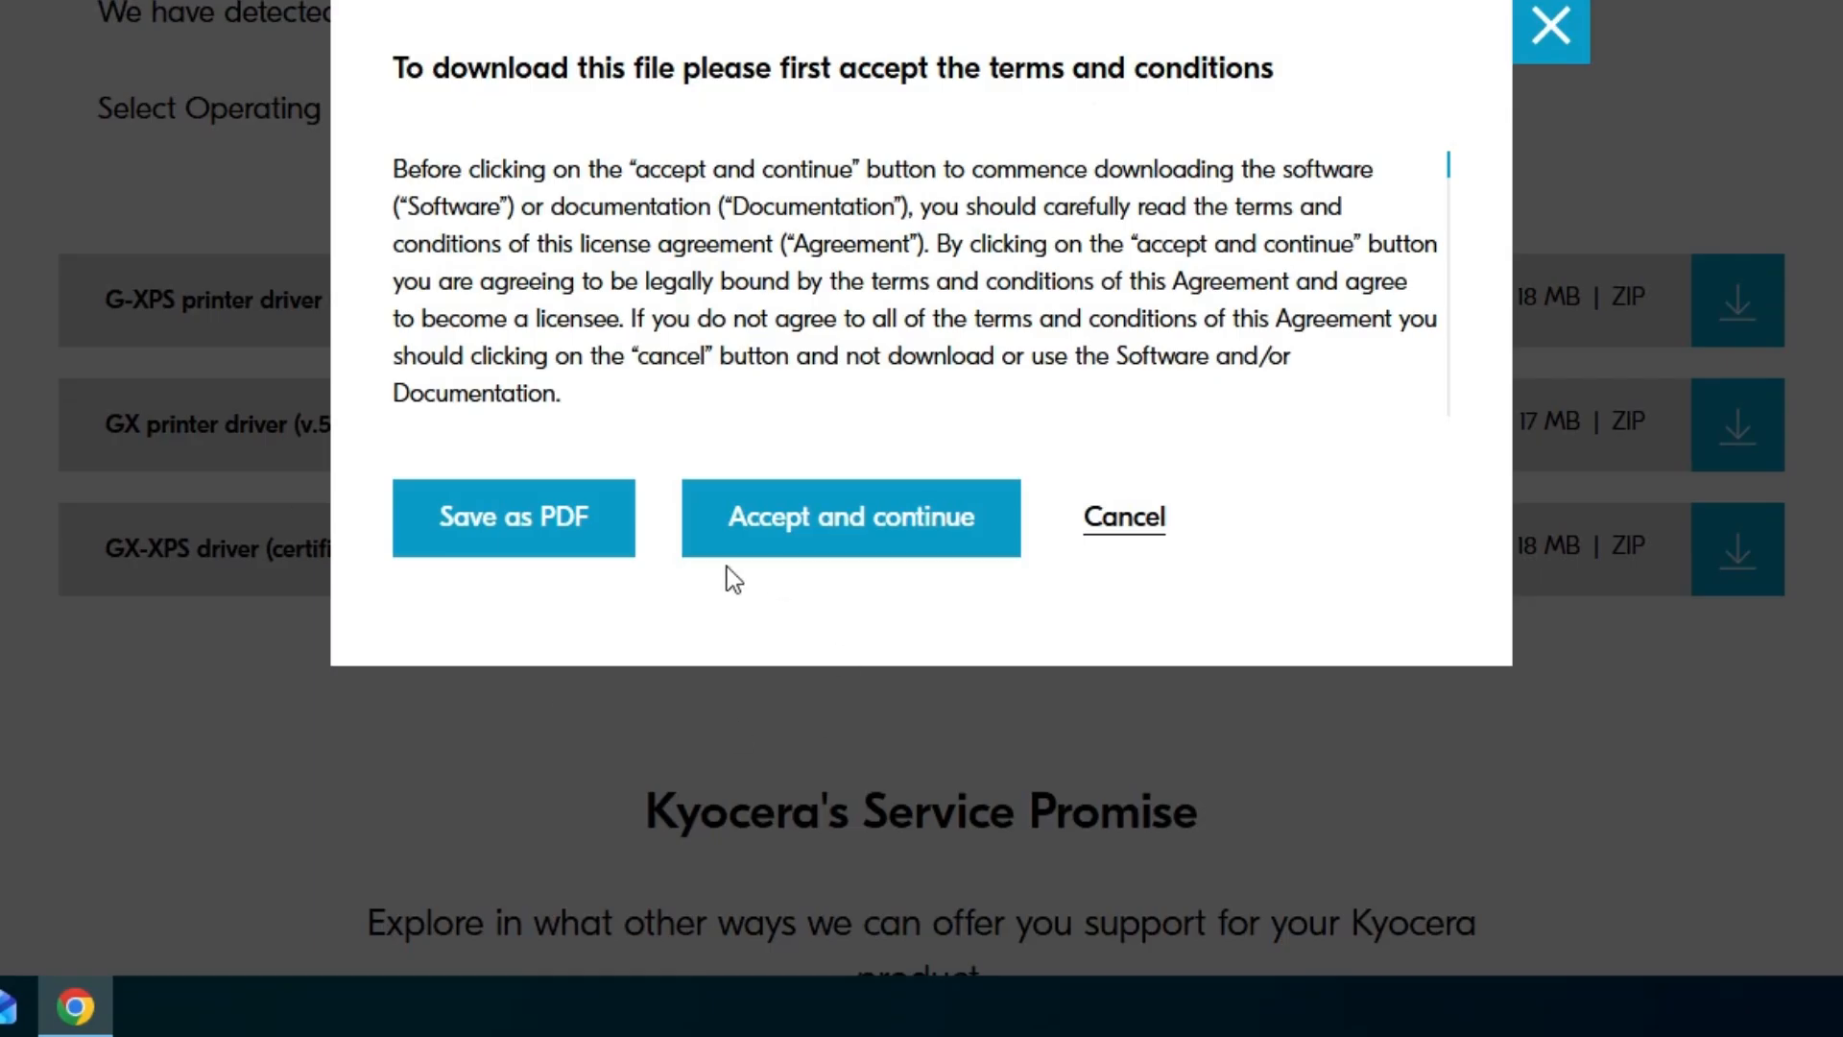
pyautogui.click(843, 509)
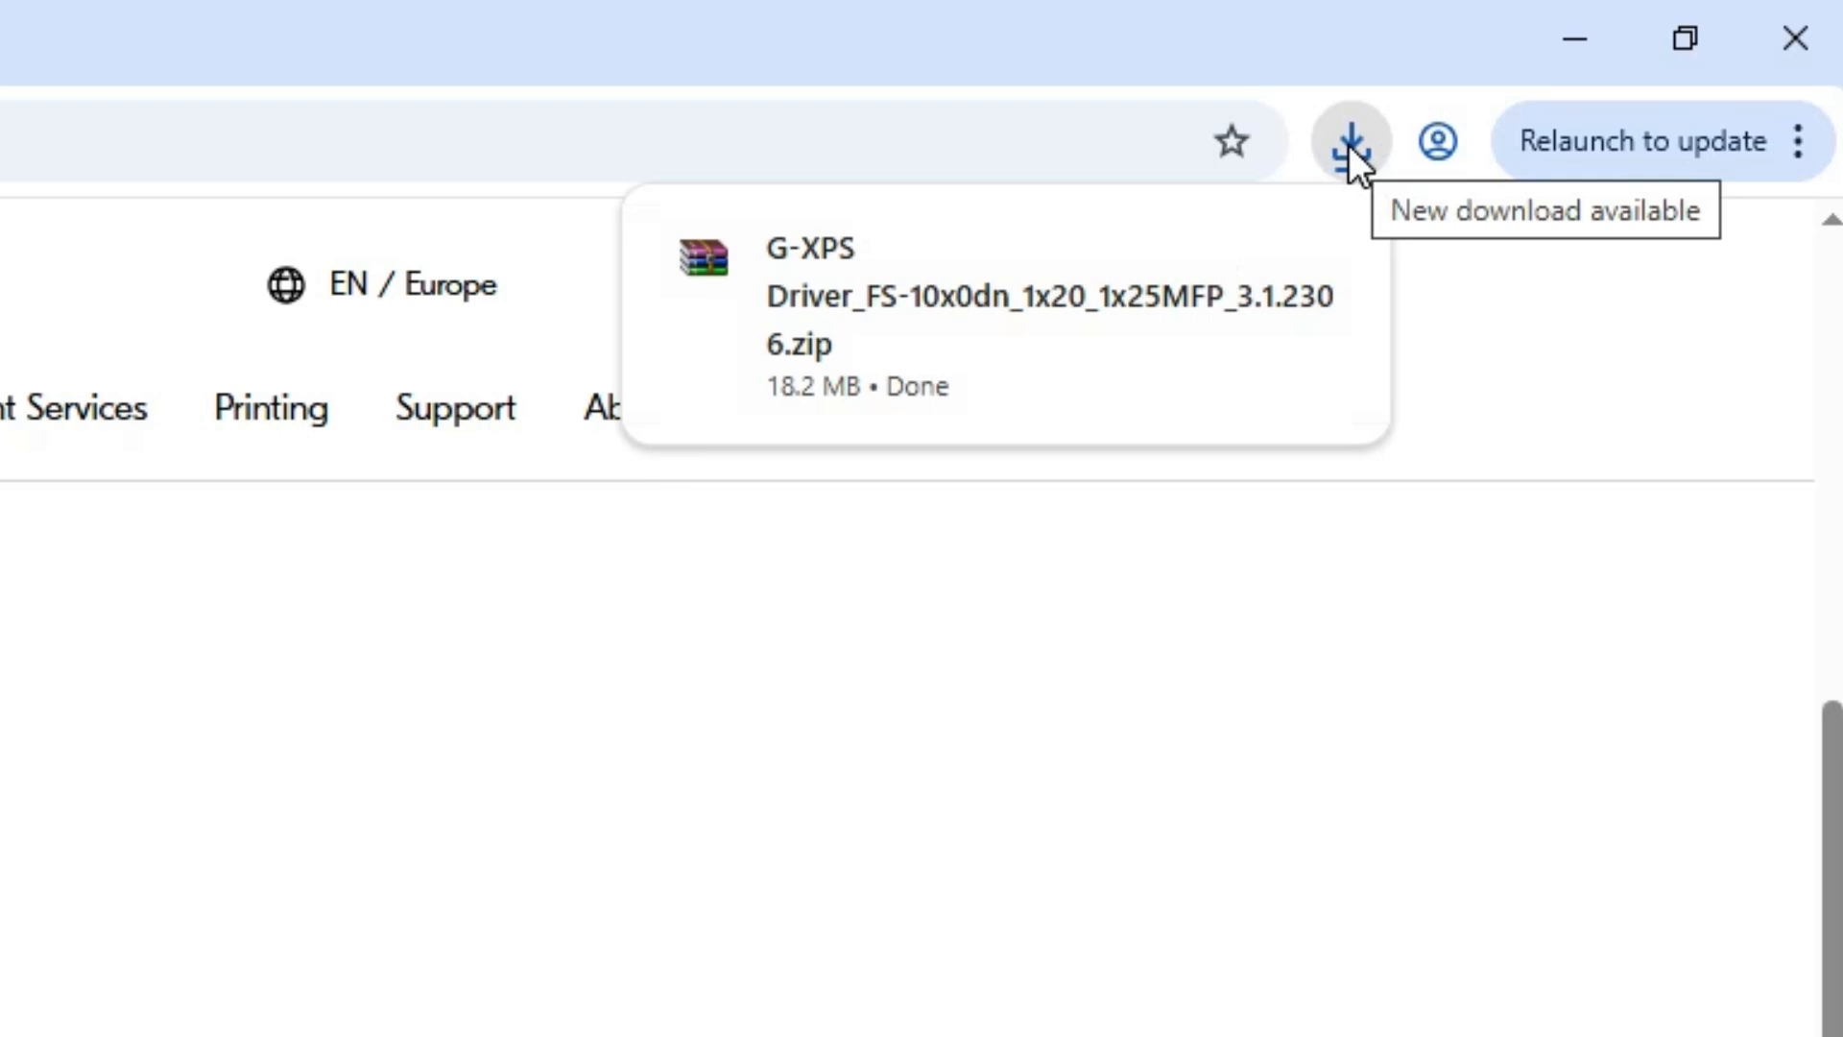
# - Show the downloaded driver ZIP in its folder, minimize the browser, and move the ZIP to the desktop, closing the Downloads folder
pyautogui.moveTo(1263, 227)
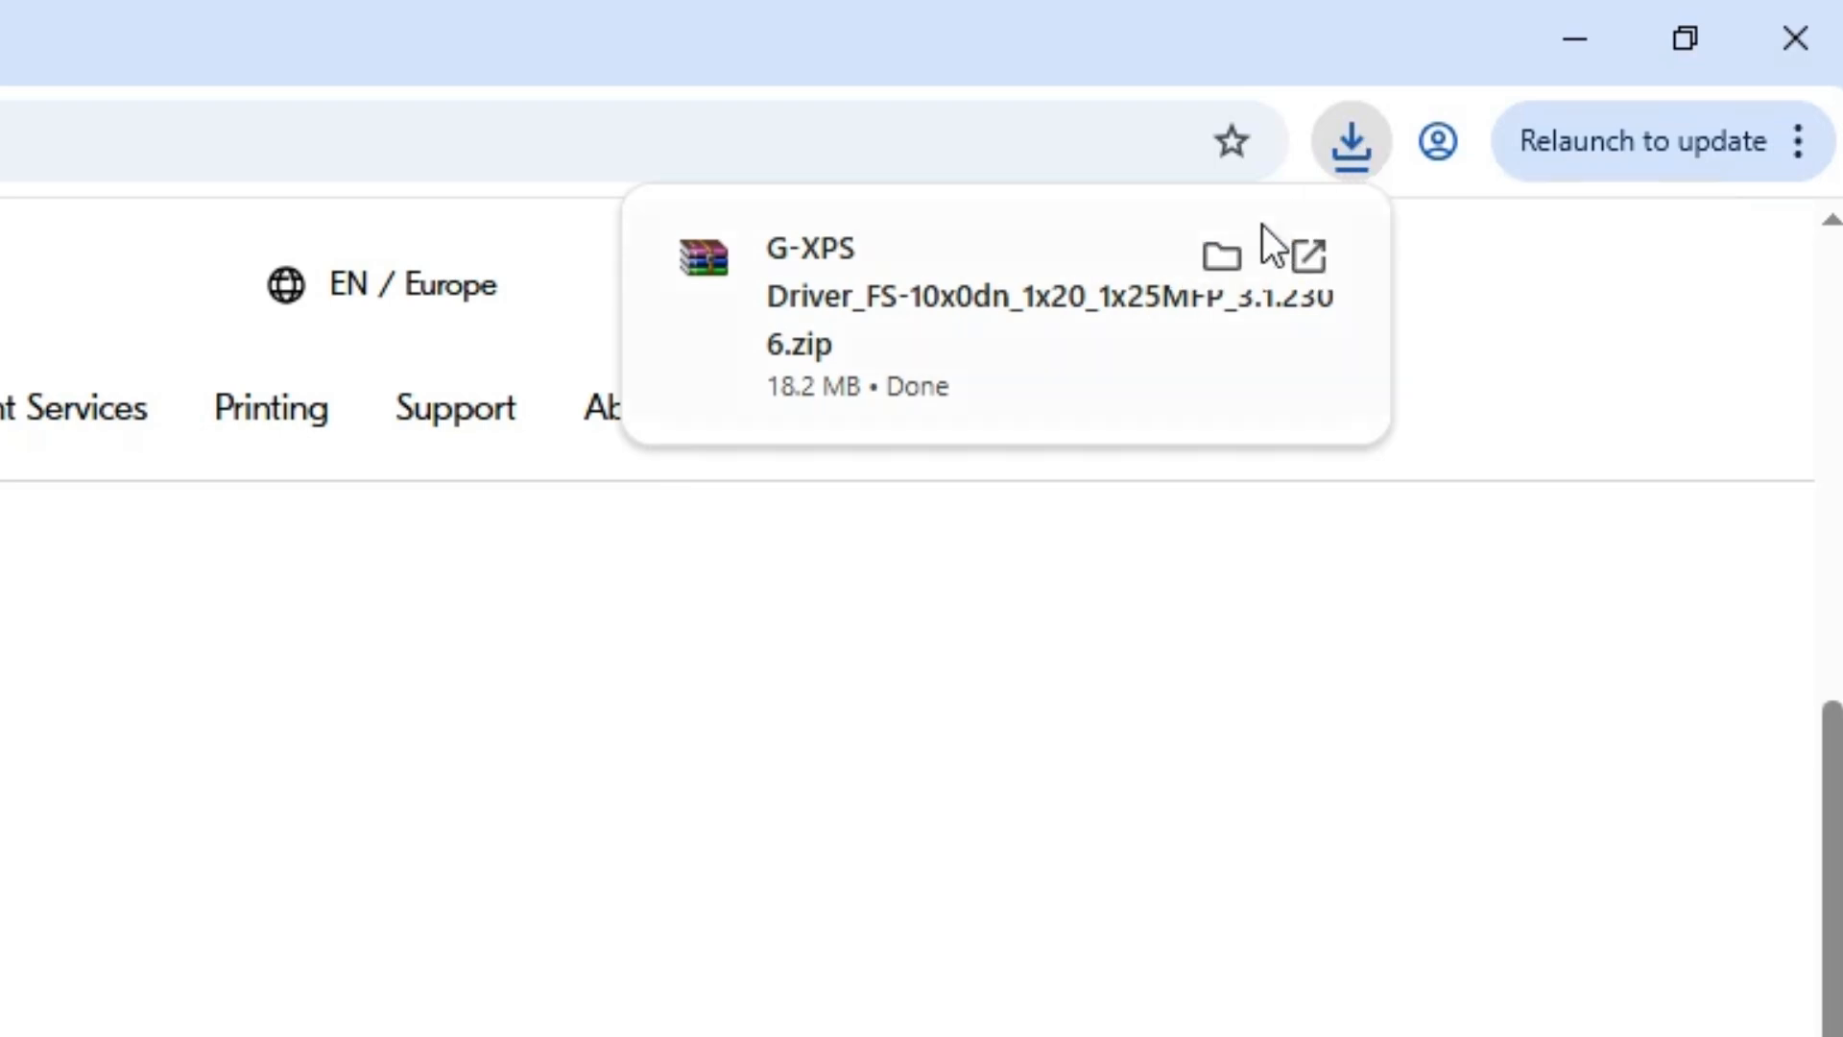
pyautogui.click(1219, 251)
pyautogui.click(1575, 38)
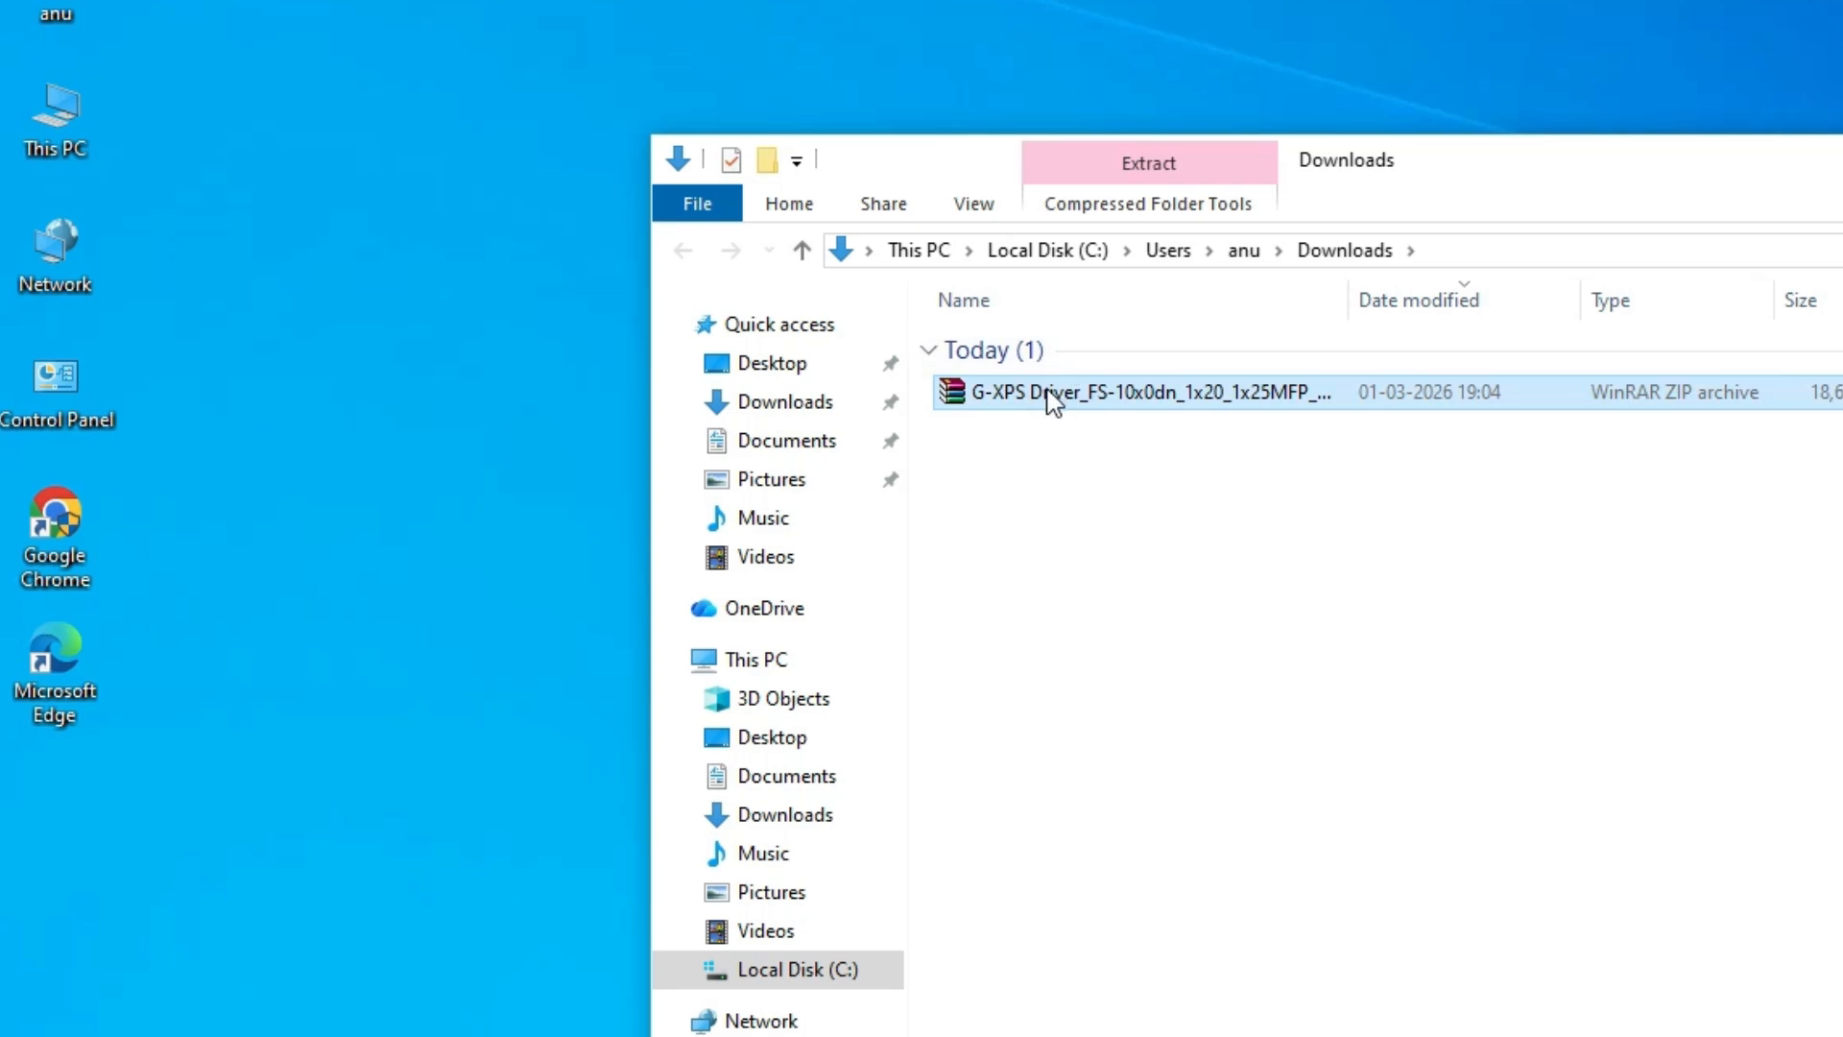
pyautogui.moveTo(627, 359); pyautogui.dragTo(218, 552)
pyautogui.moveTo(363, 728); pyautogui.dragTo(363, 728)
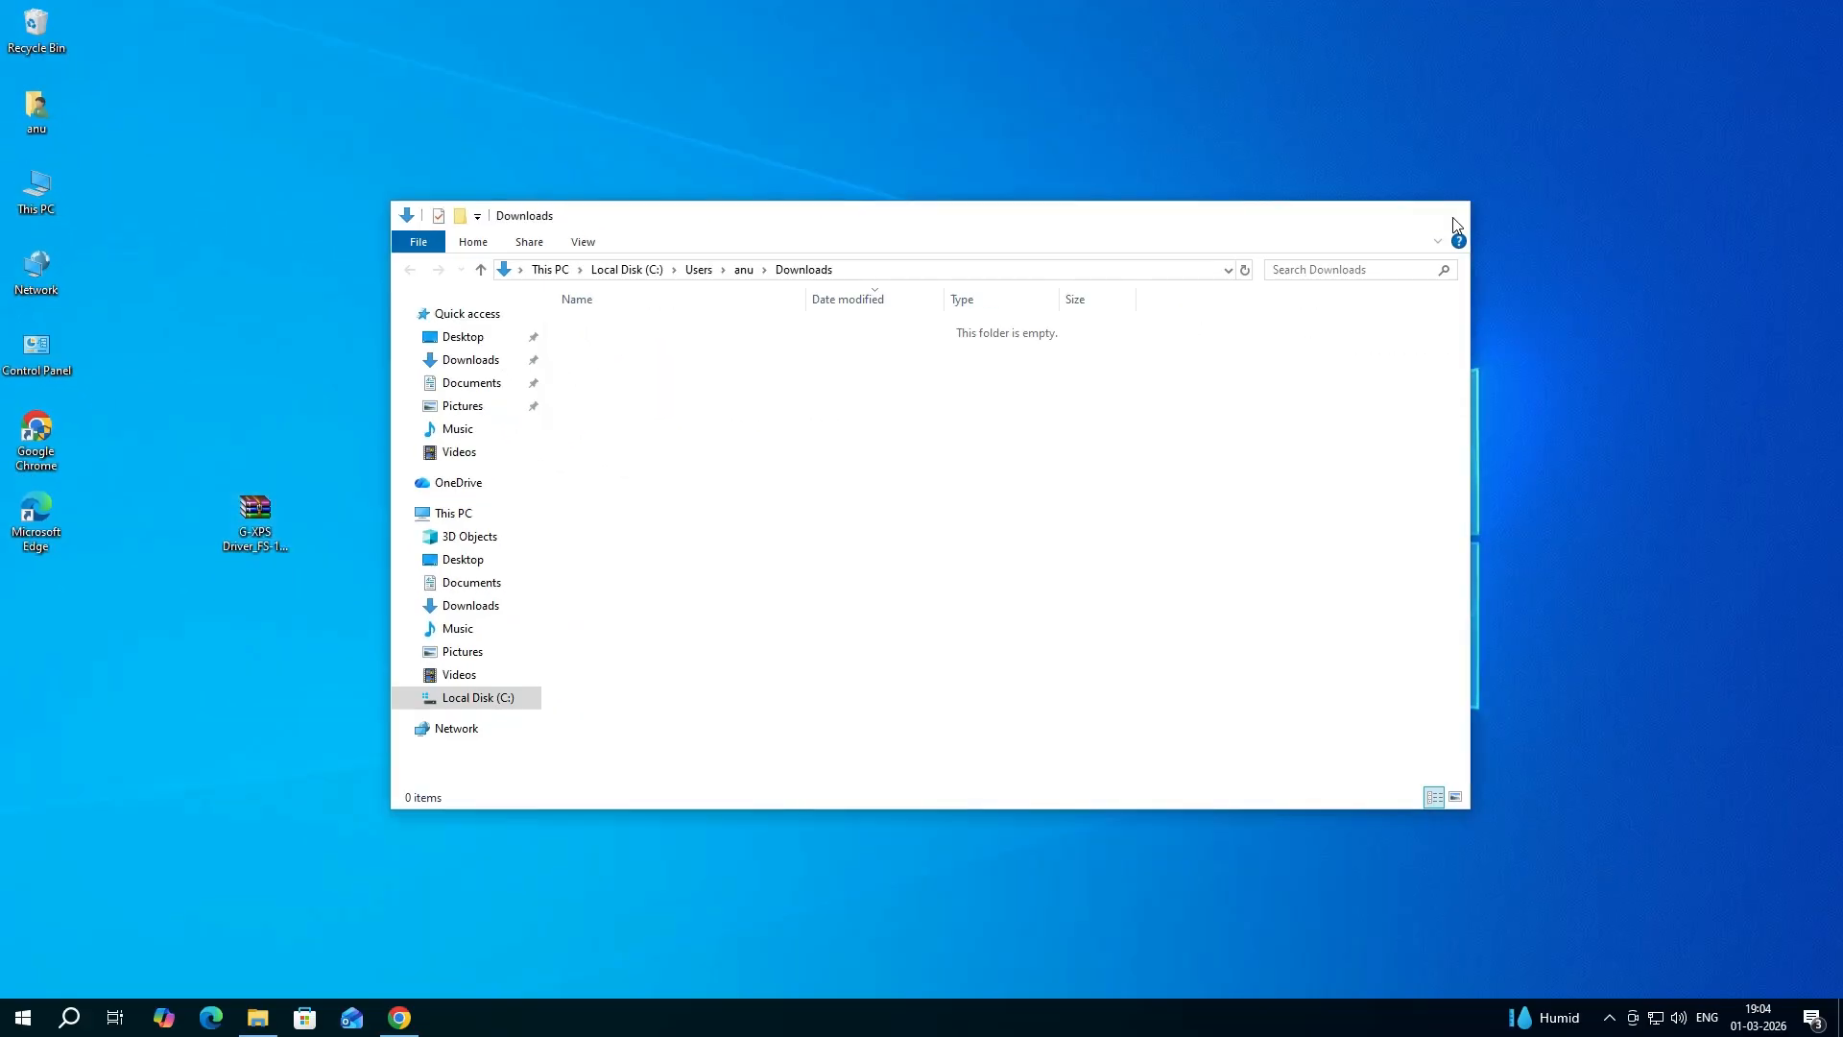
pyautogui.click(1449, 213)
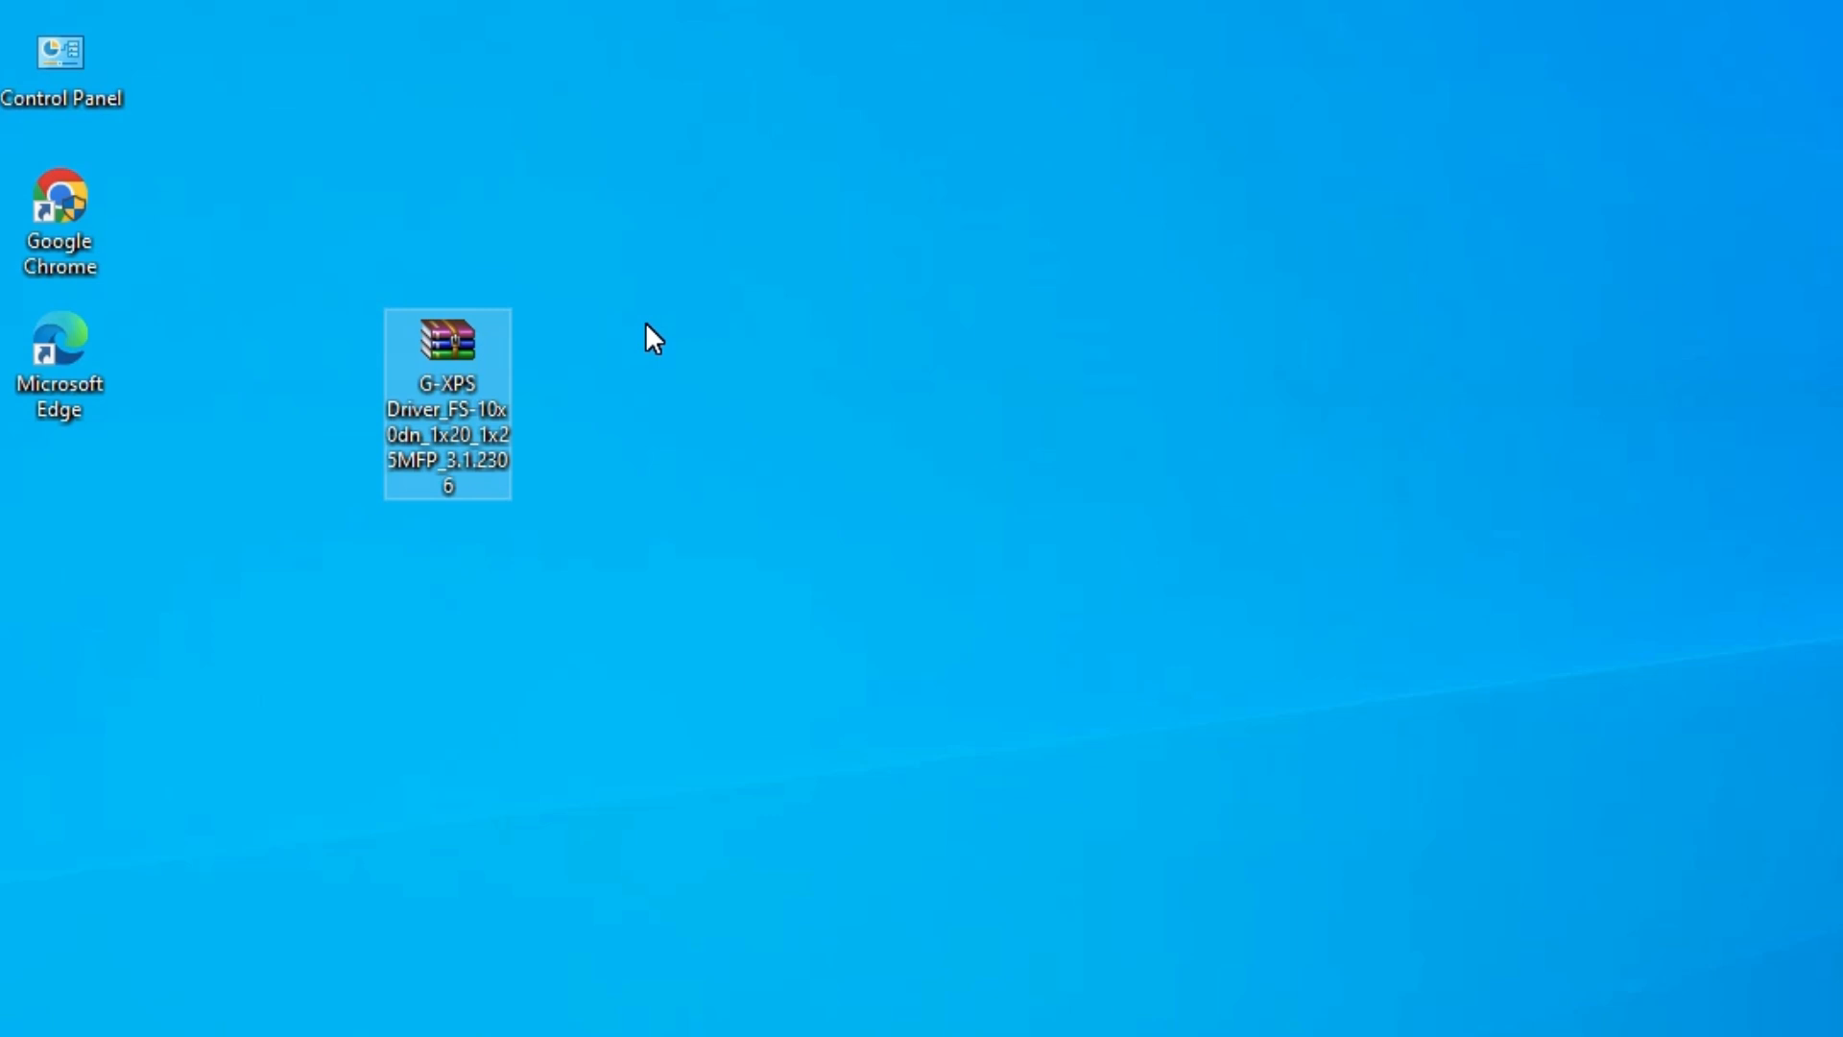
# - Extract the G-XPS driver archive to its own folder on the desktop and move that folder near the archive
pyautogui.rightClick(453, 361)
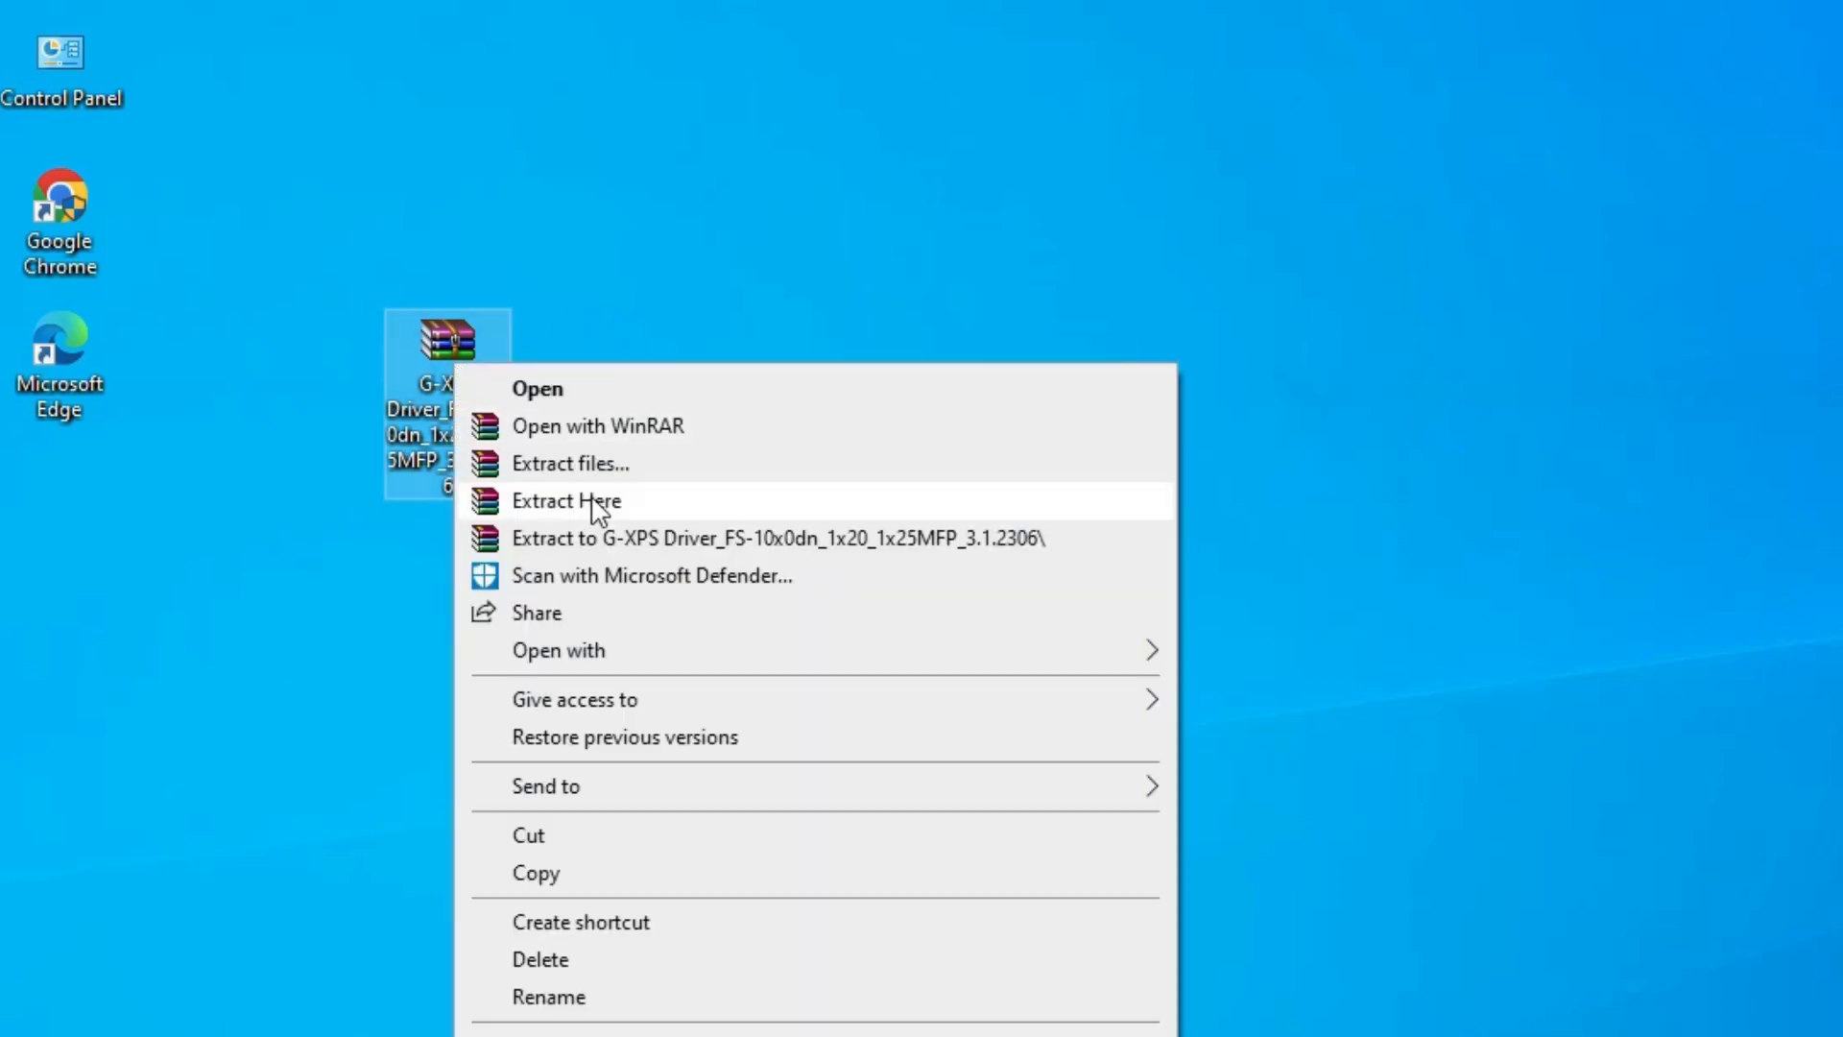
pyautogui.click(601, 463)
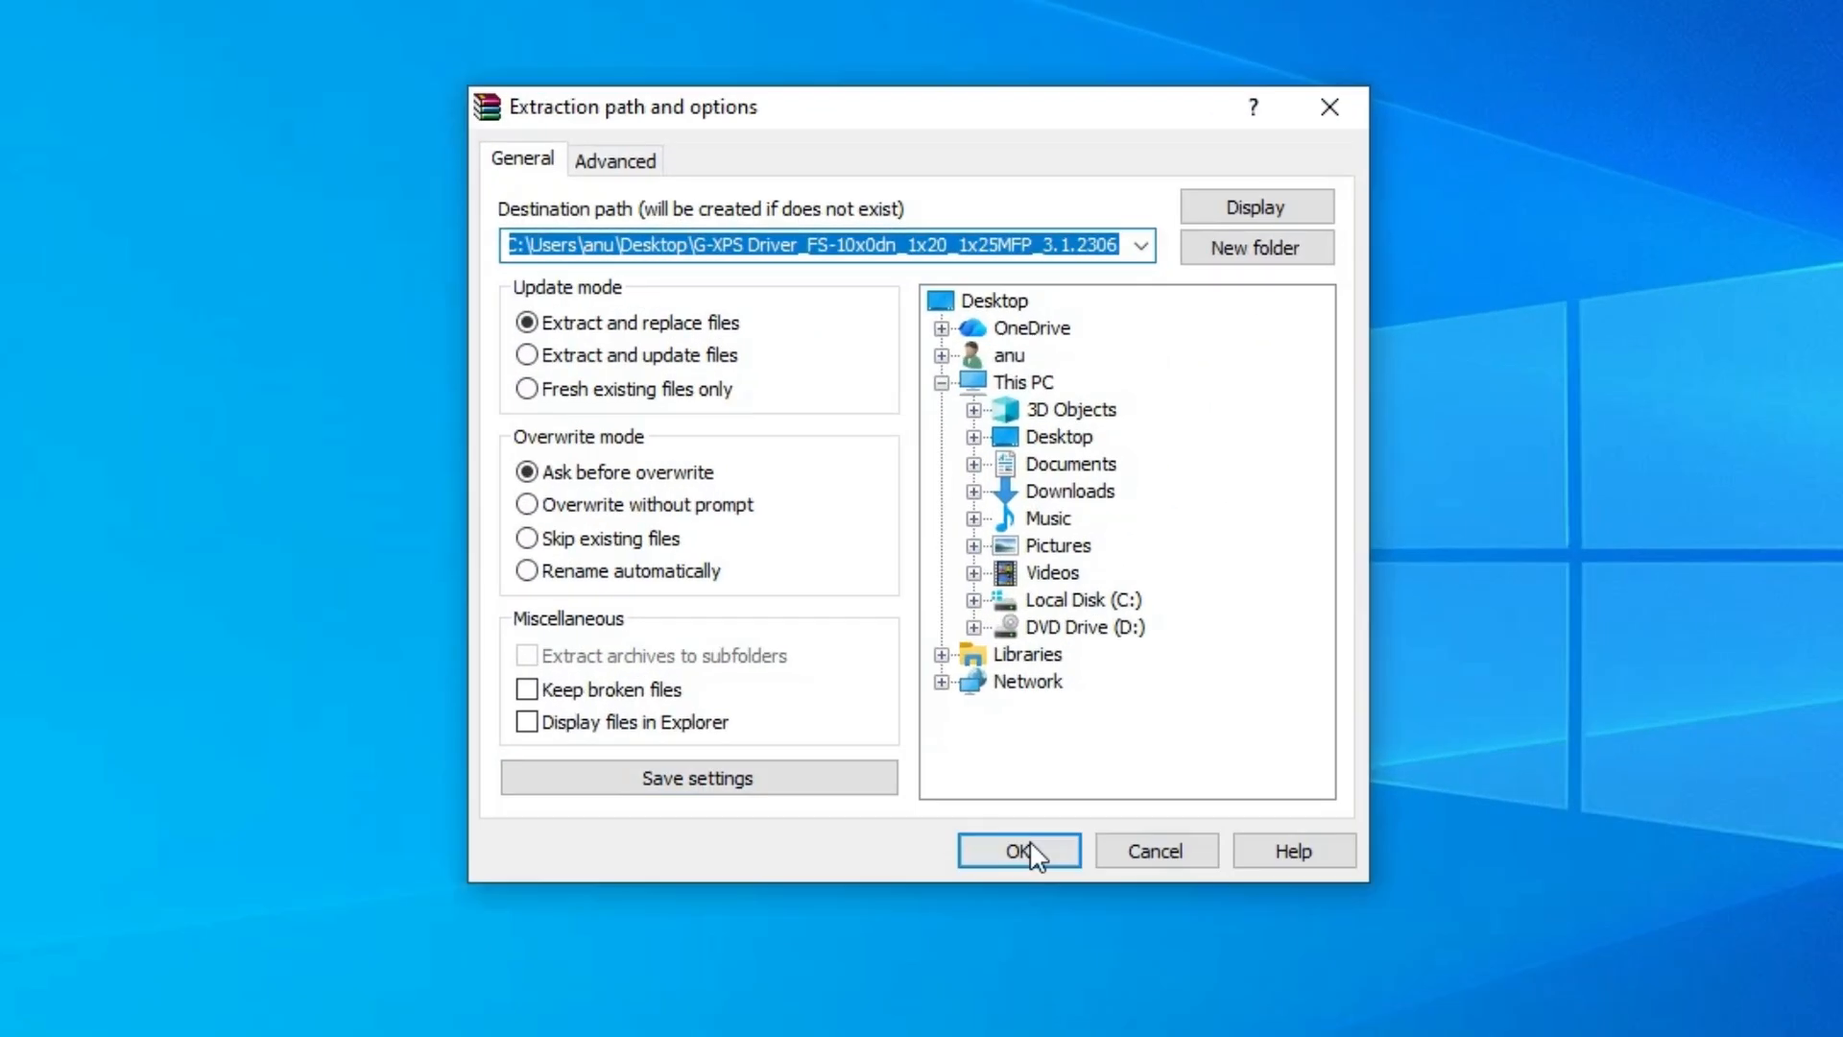
pyautogui.click(1222, 619)
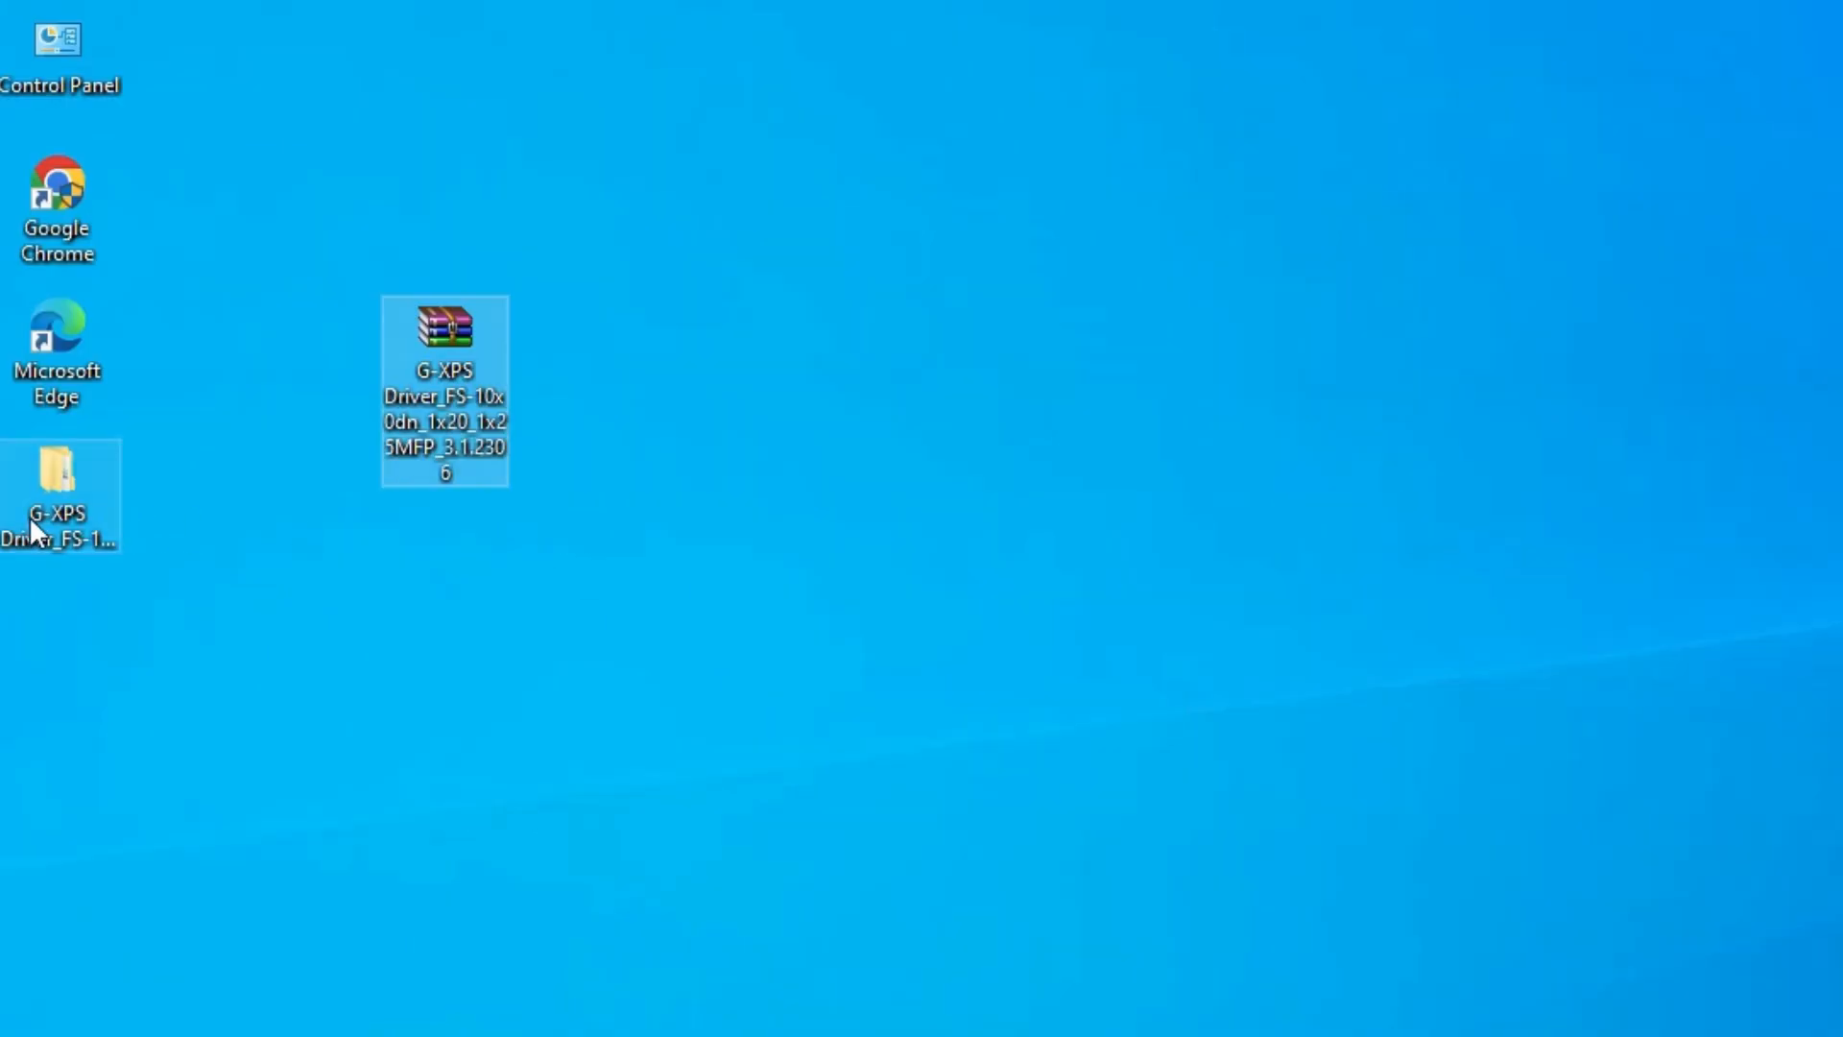
pyautogui.moveTo(38, 523); pyautogui.dragTo(167, 492)
pyautogui.click(271, 559)
# - Browse the extracted folder through G-XPS Driver and 64bit to Vista and newer, inspect the driver files, and close it
pyautogui.doubleClick(233, 539)
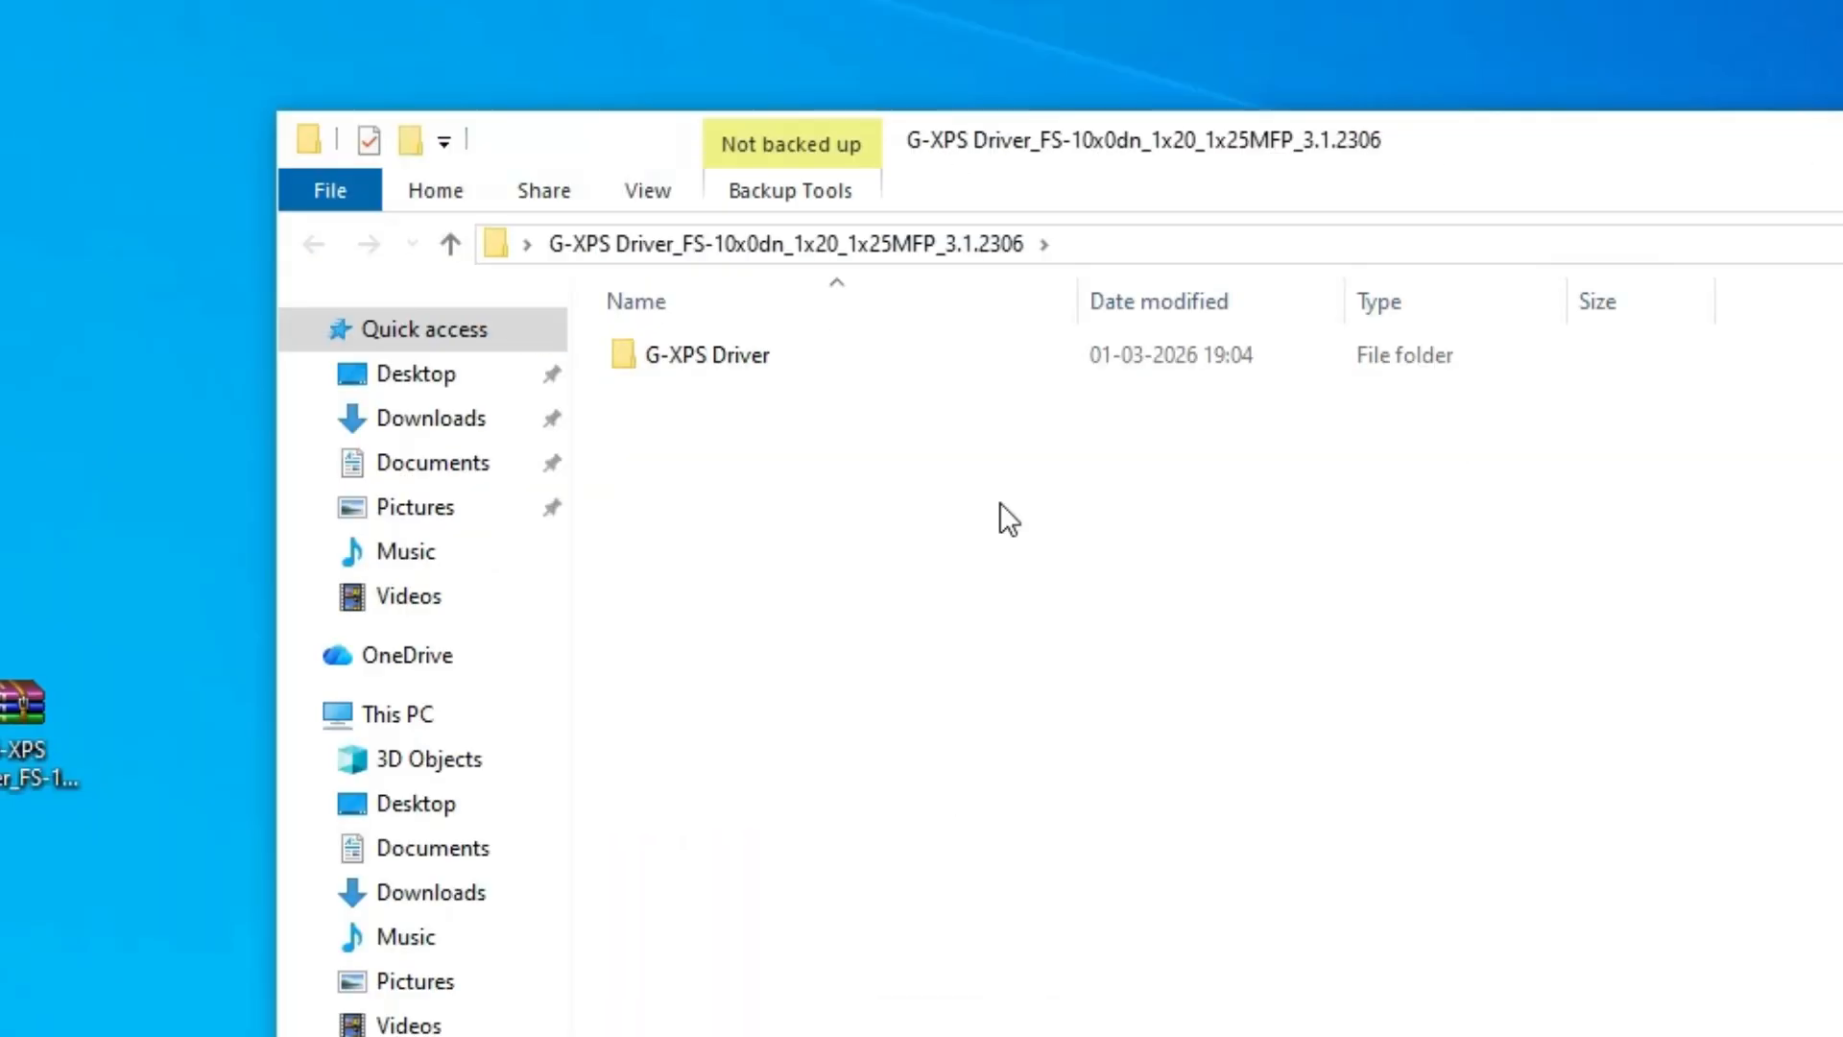
pyautogui.click(1092, 16)
pyautogui.doubleClick(740, 355)
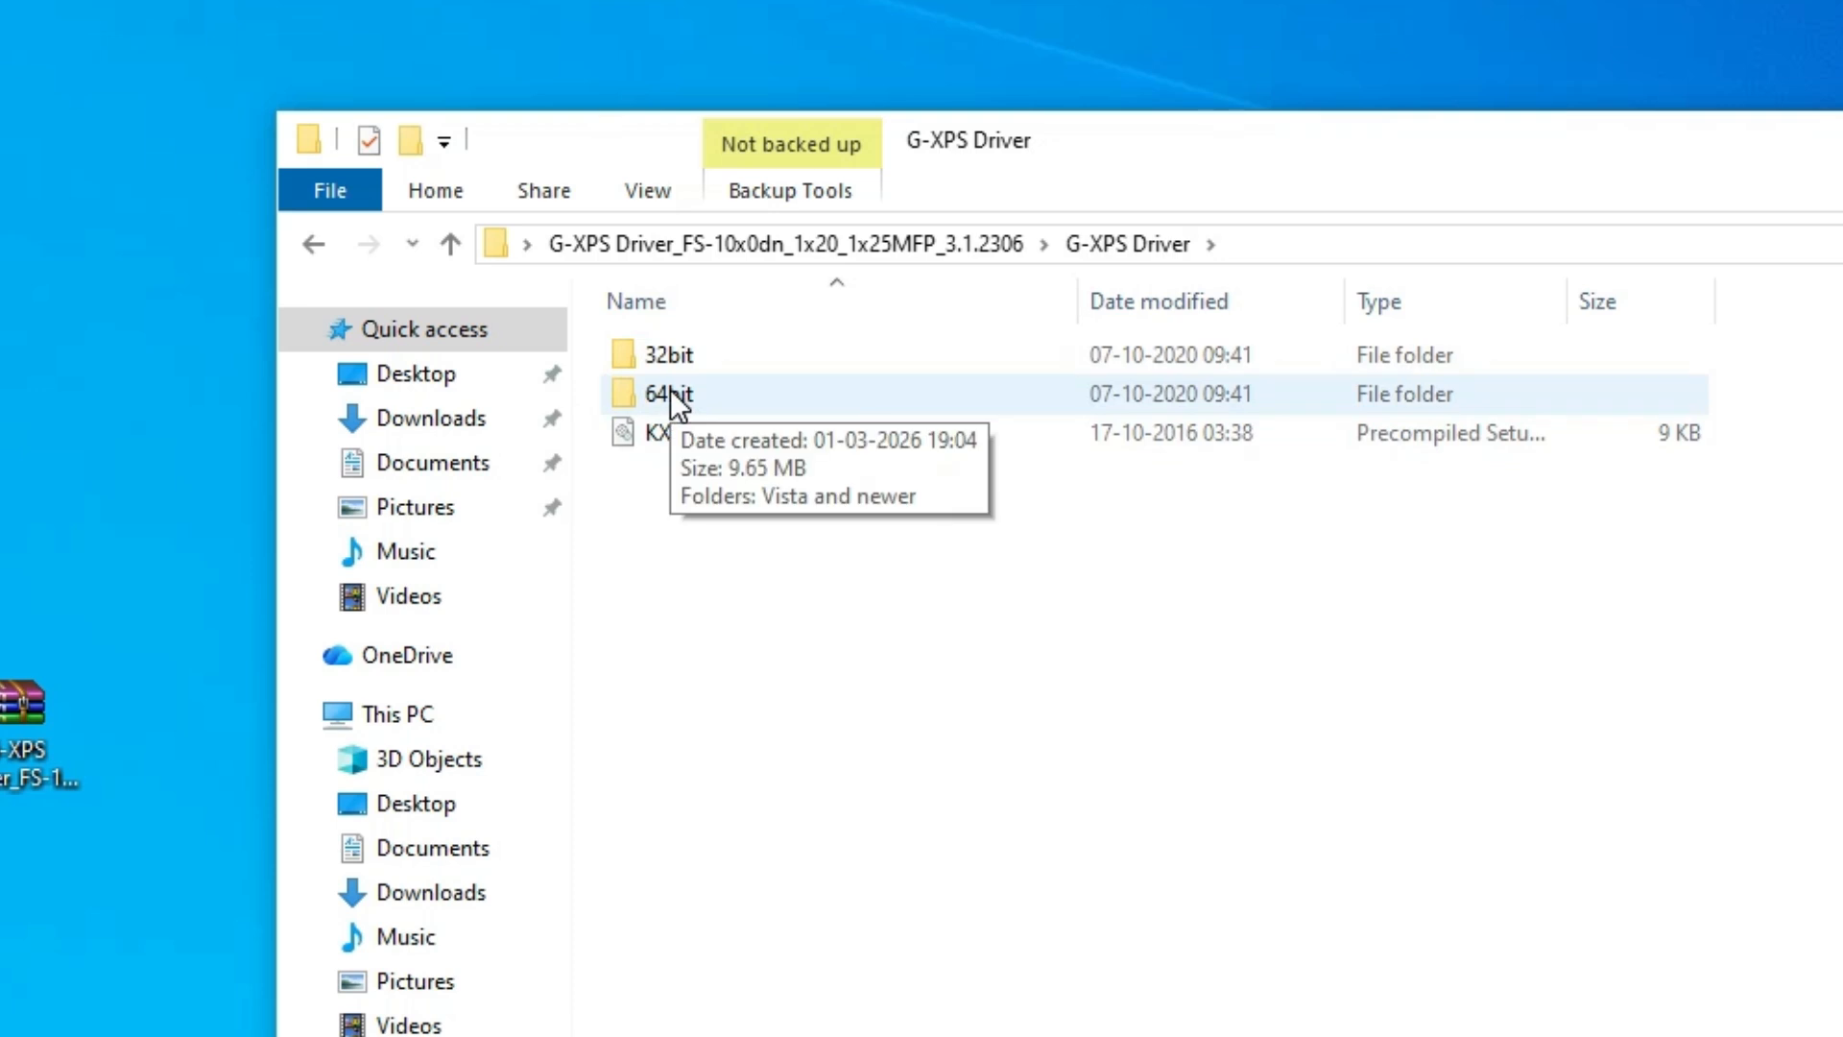
pyautogui.click(641, 394)
pyautogui.click(689, 353)
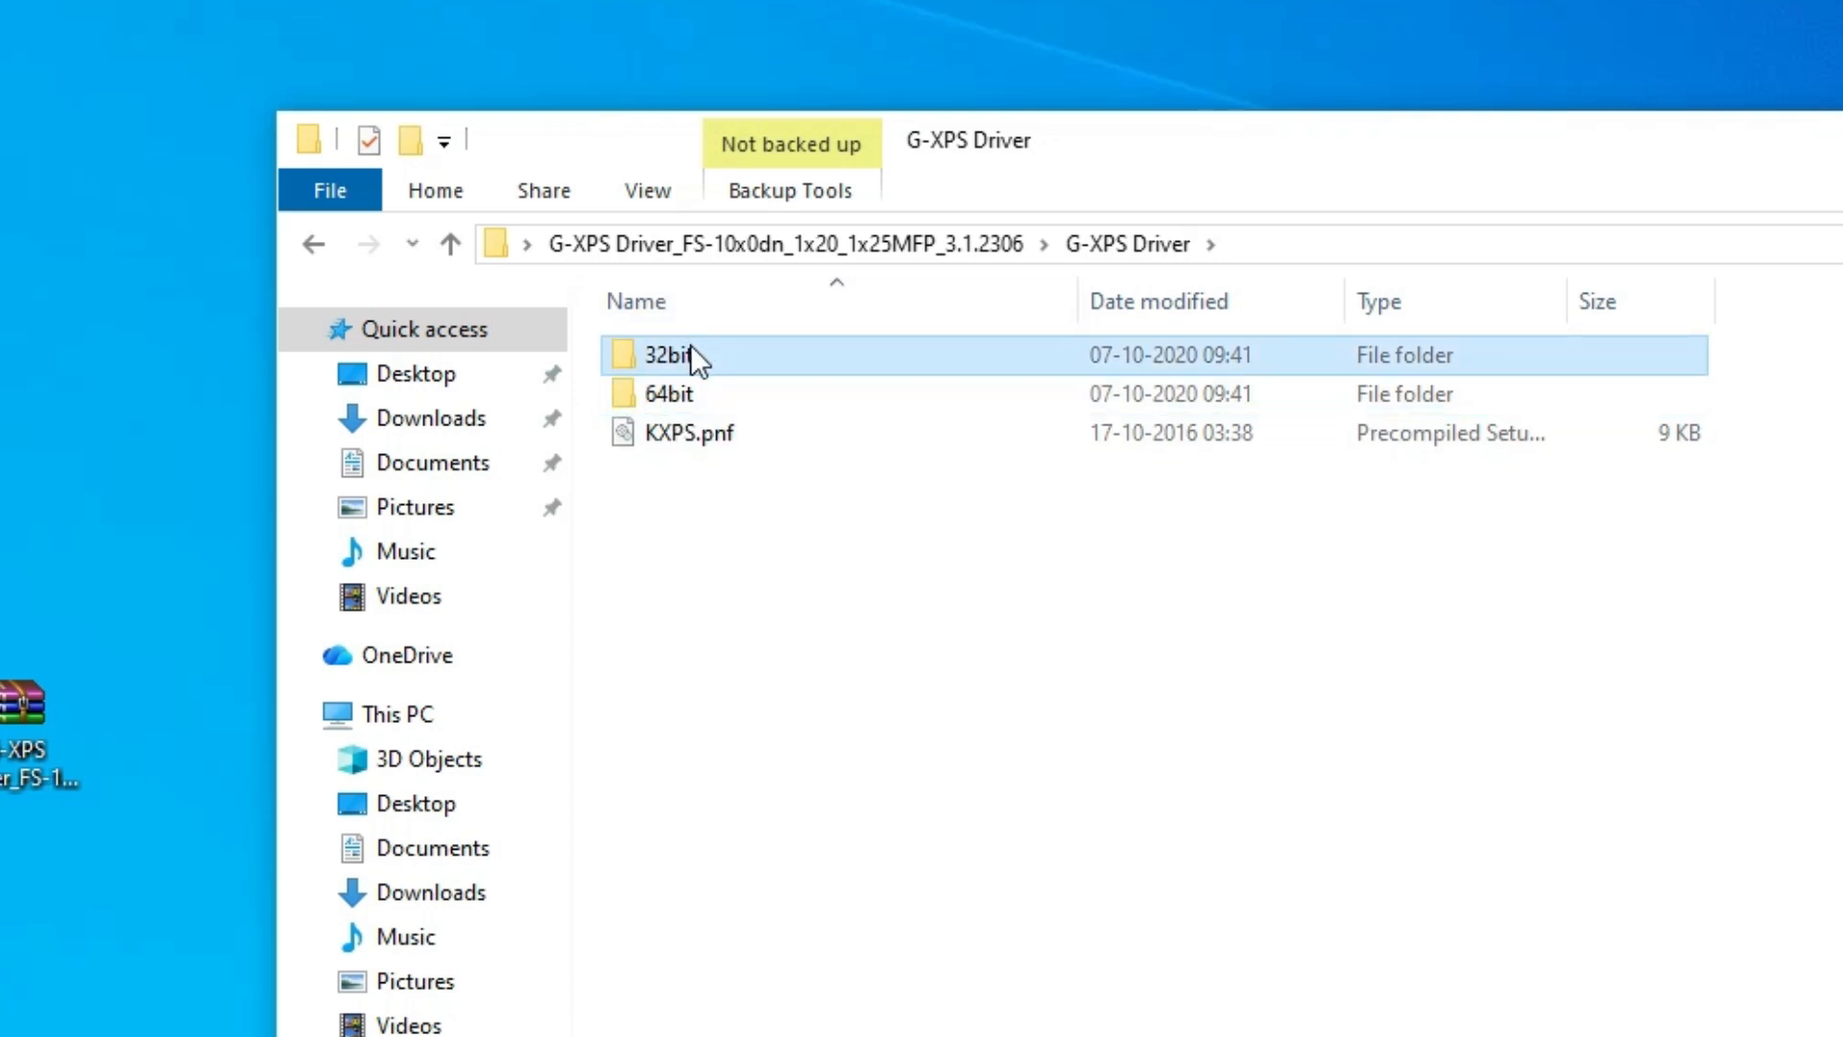
pyautogui.doubleClick(662, 392)
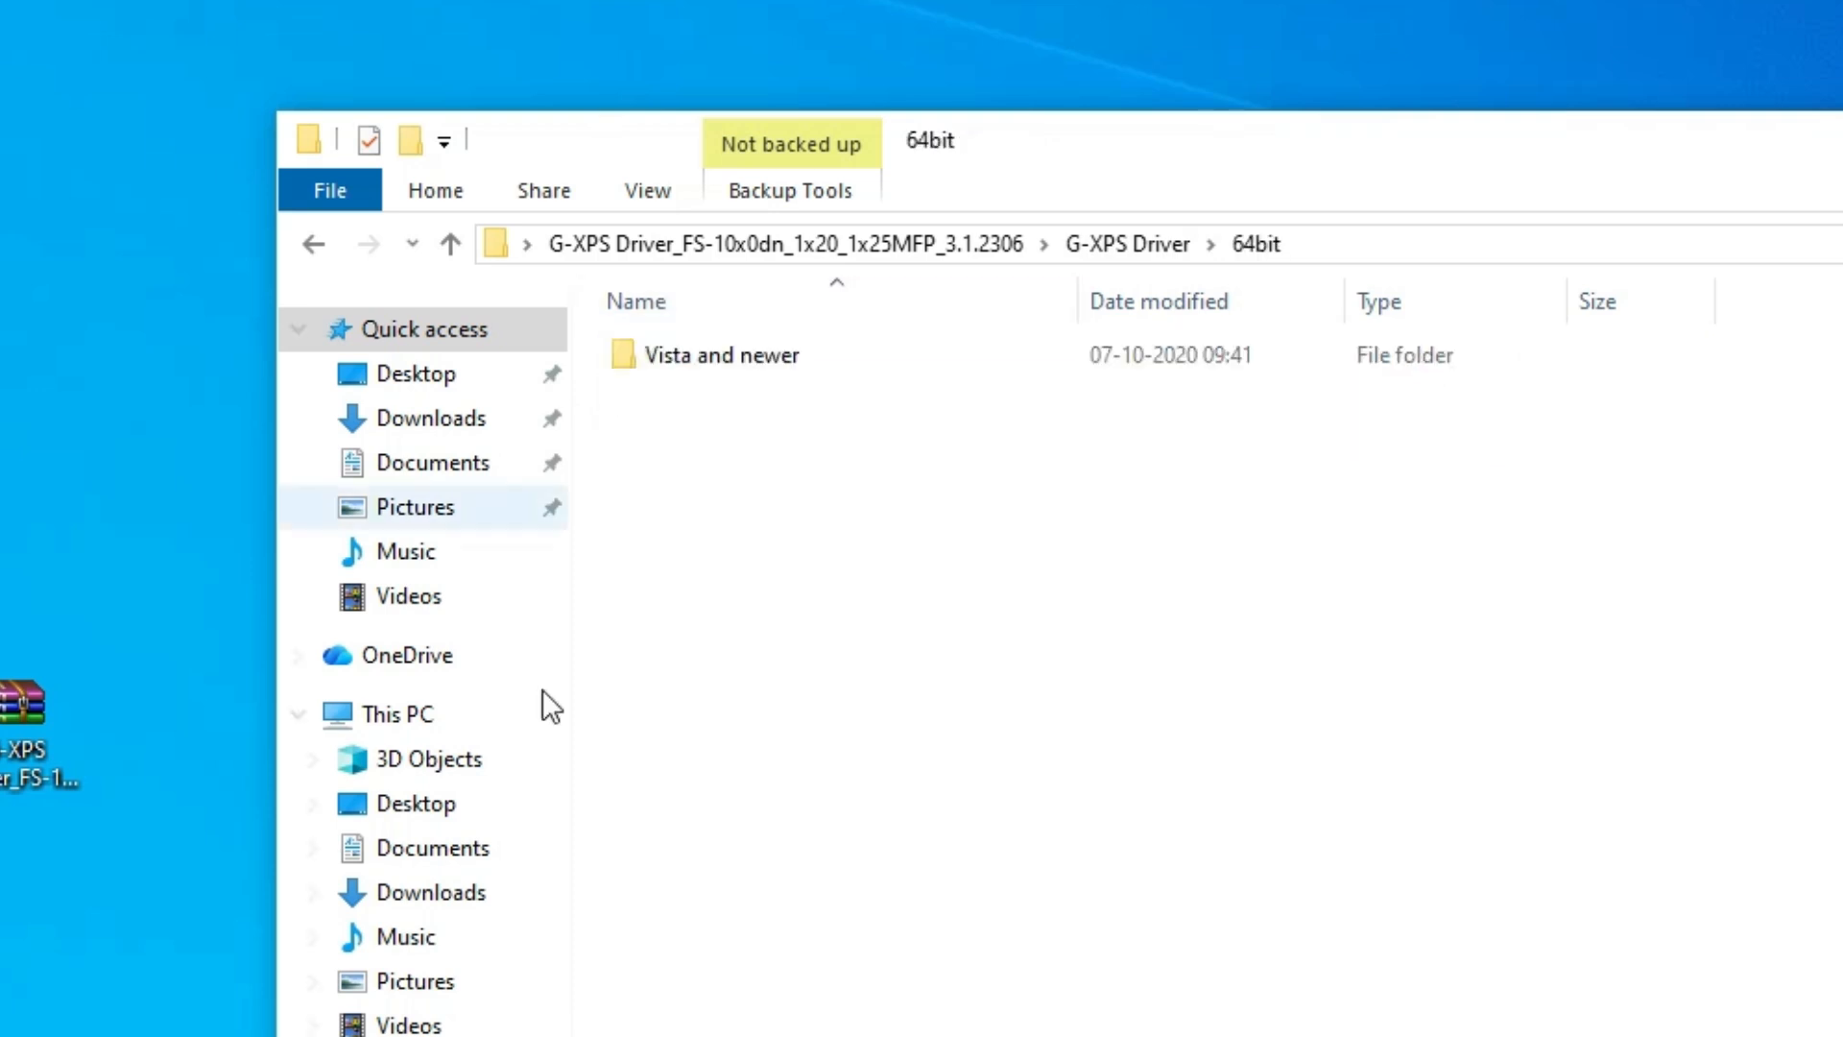
pyautogui.click(716, 357)
pyautogui.doubleClick(716, 357)
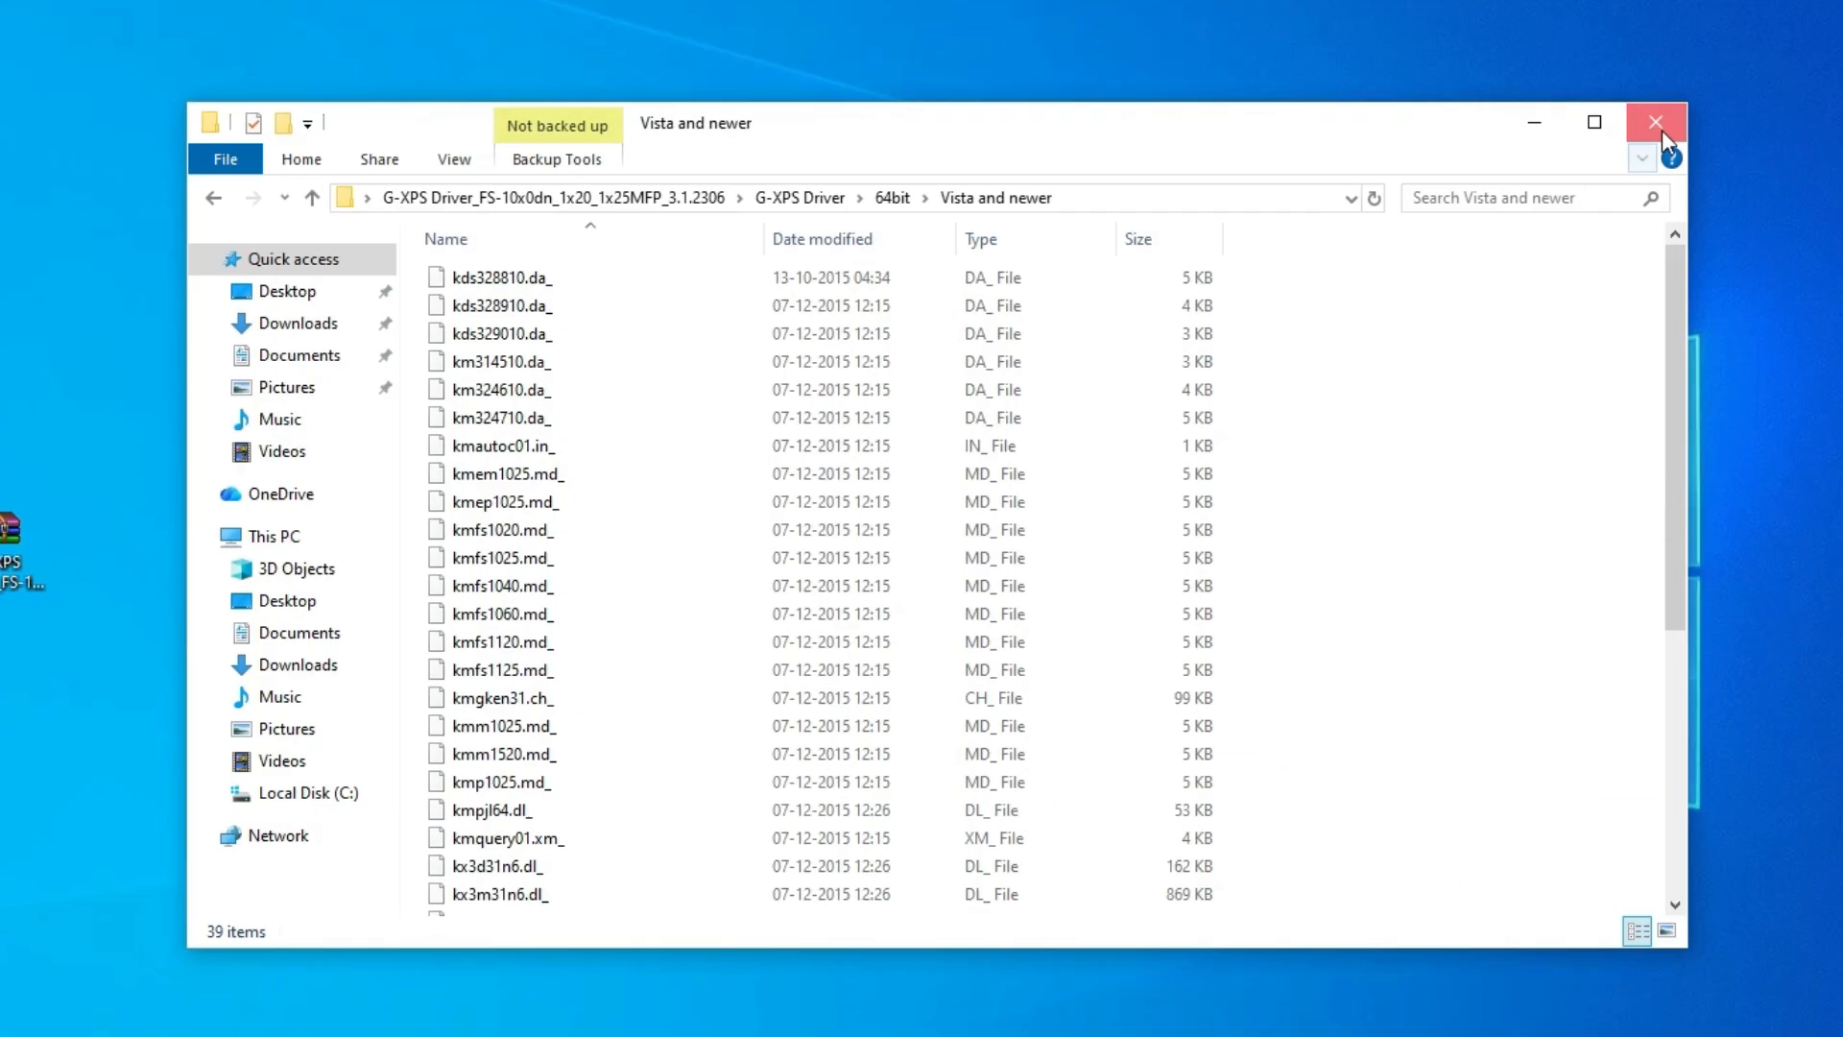
pyautogui.click(1655, 123)
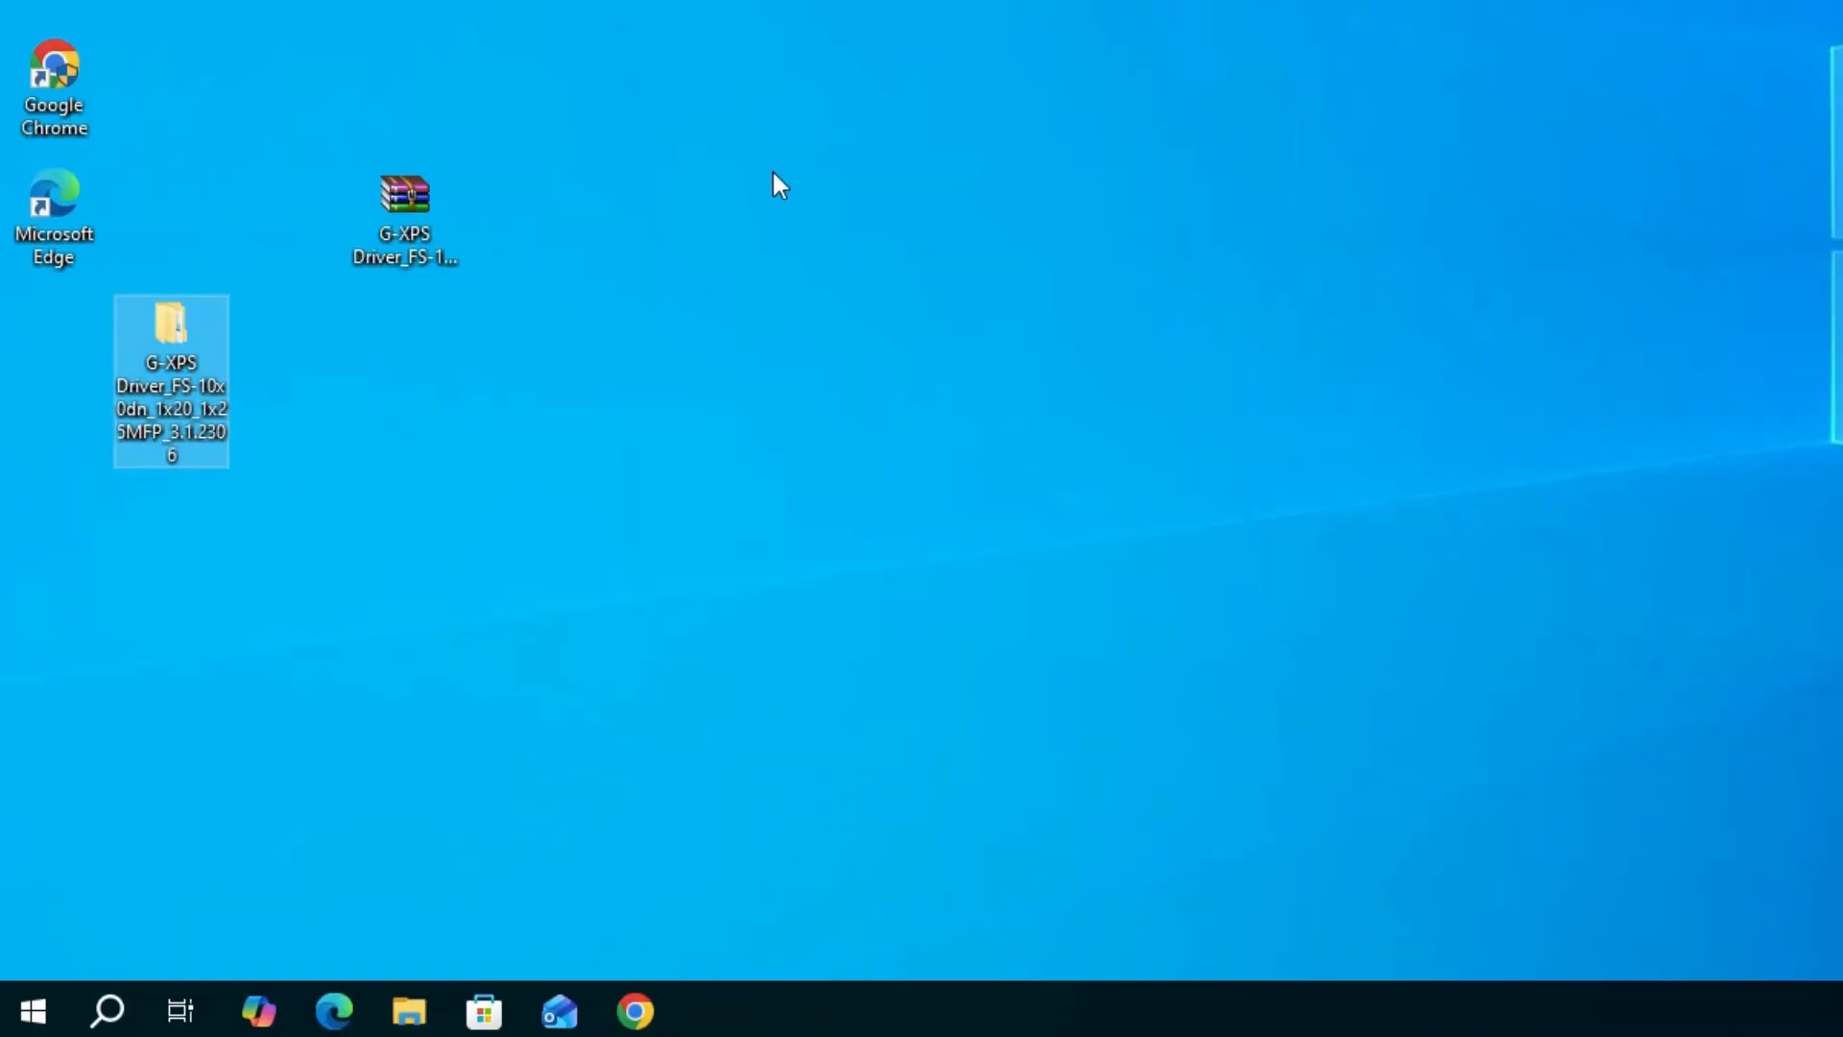
# - Open the Printers & scanners settings and start adding a printer or scanner
pyautogui.click(23, 1010)
pyautogui.write('pr')
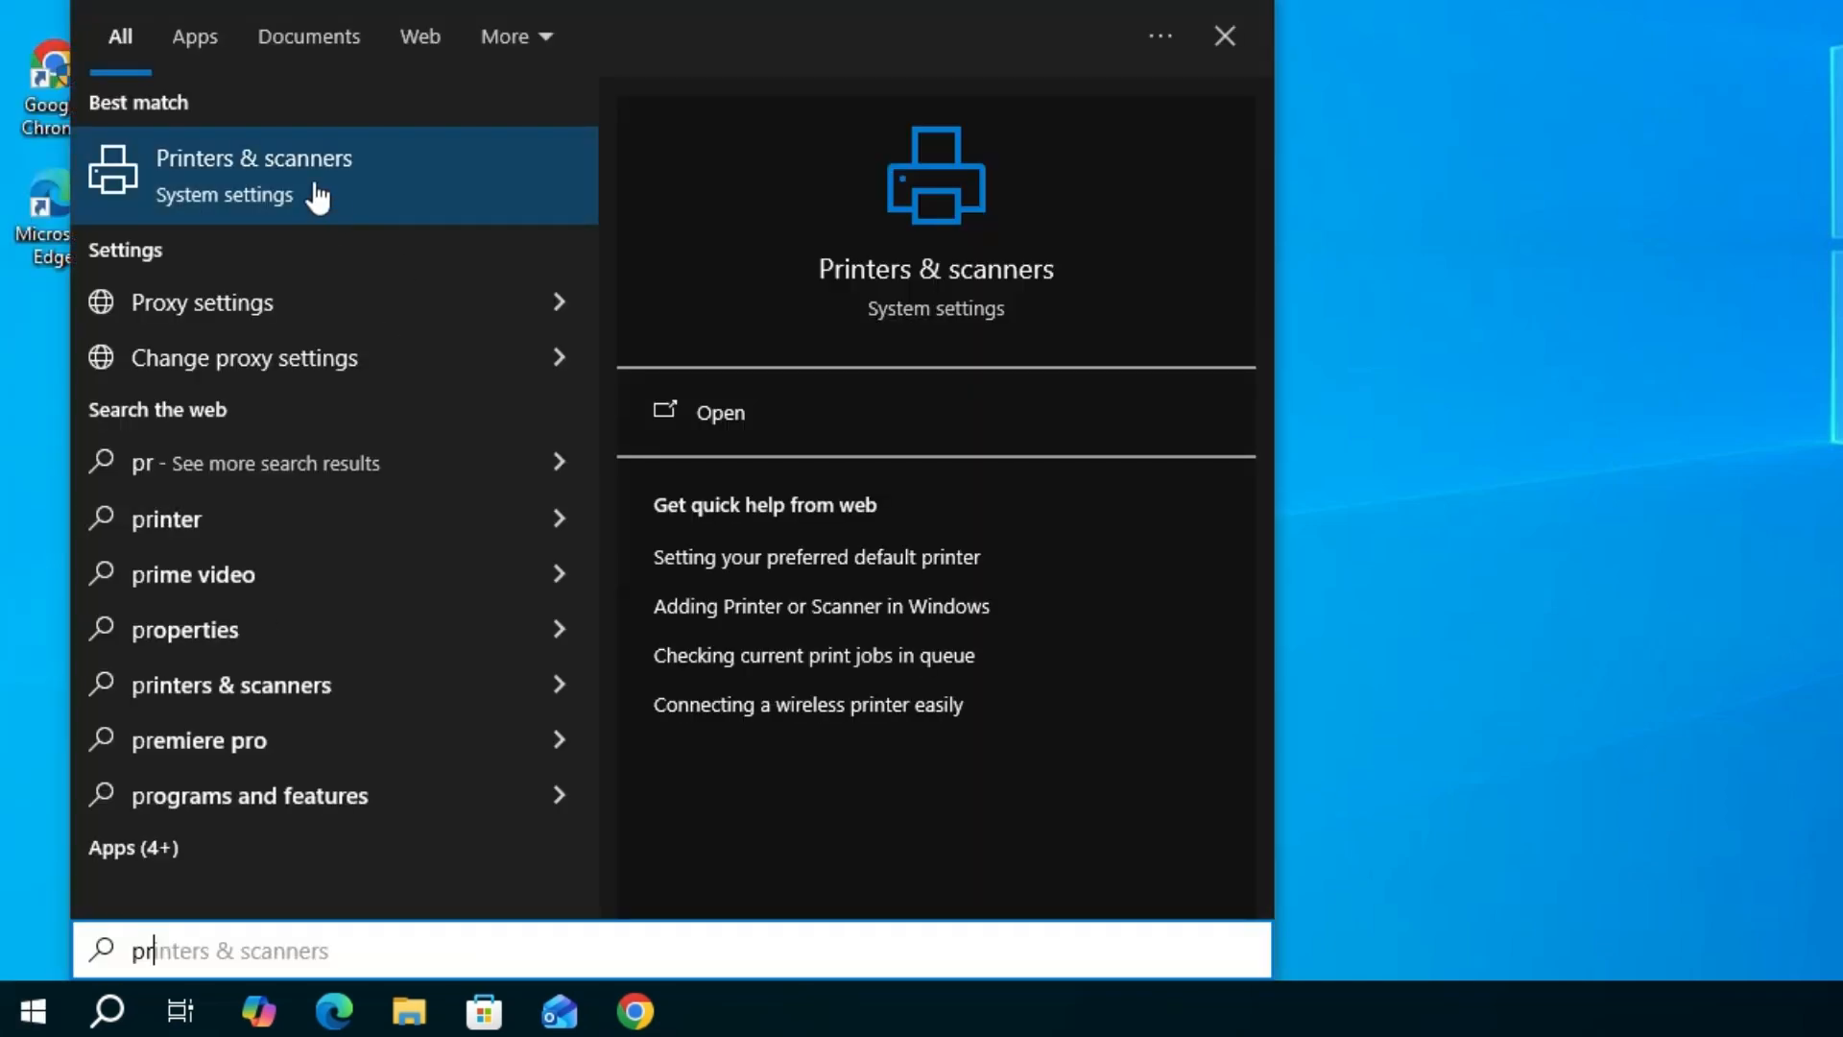
pyautogui.click(317, 196)
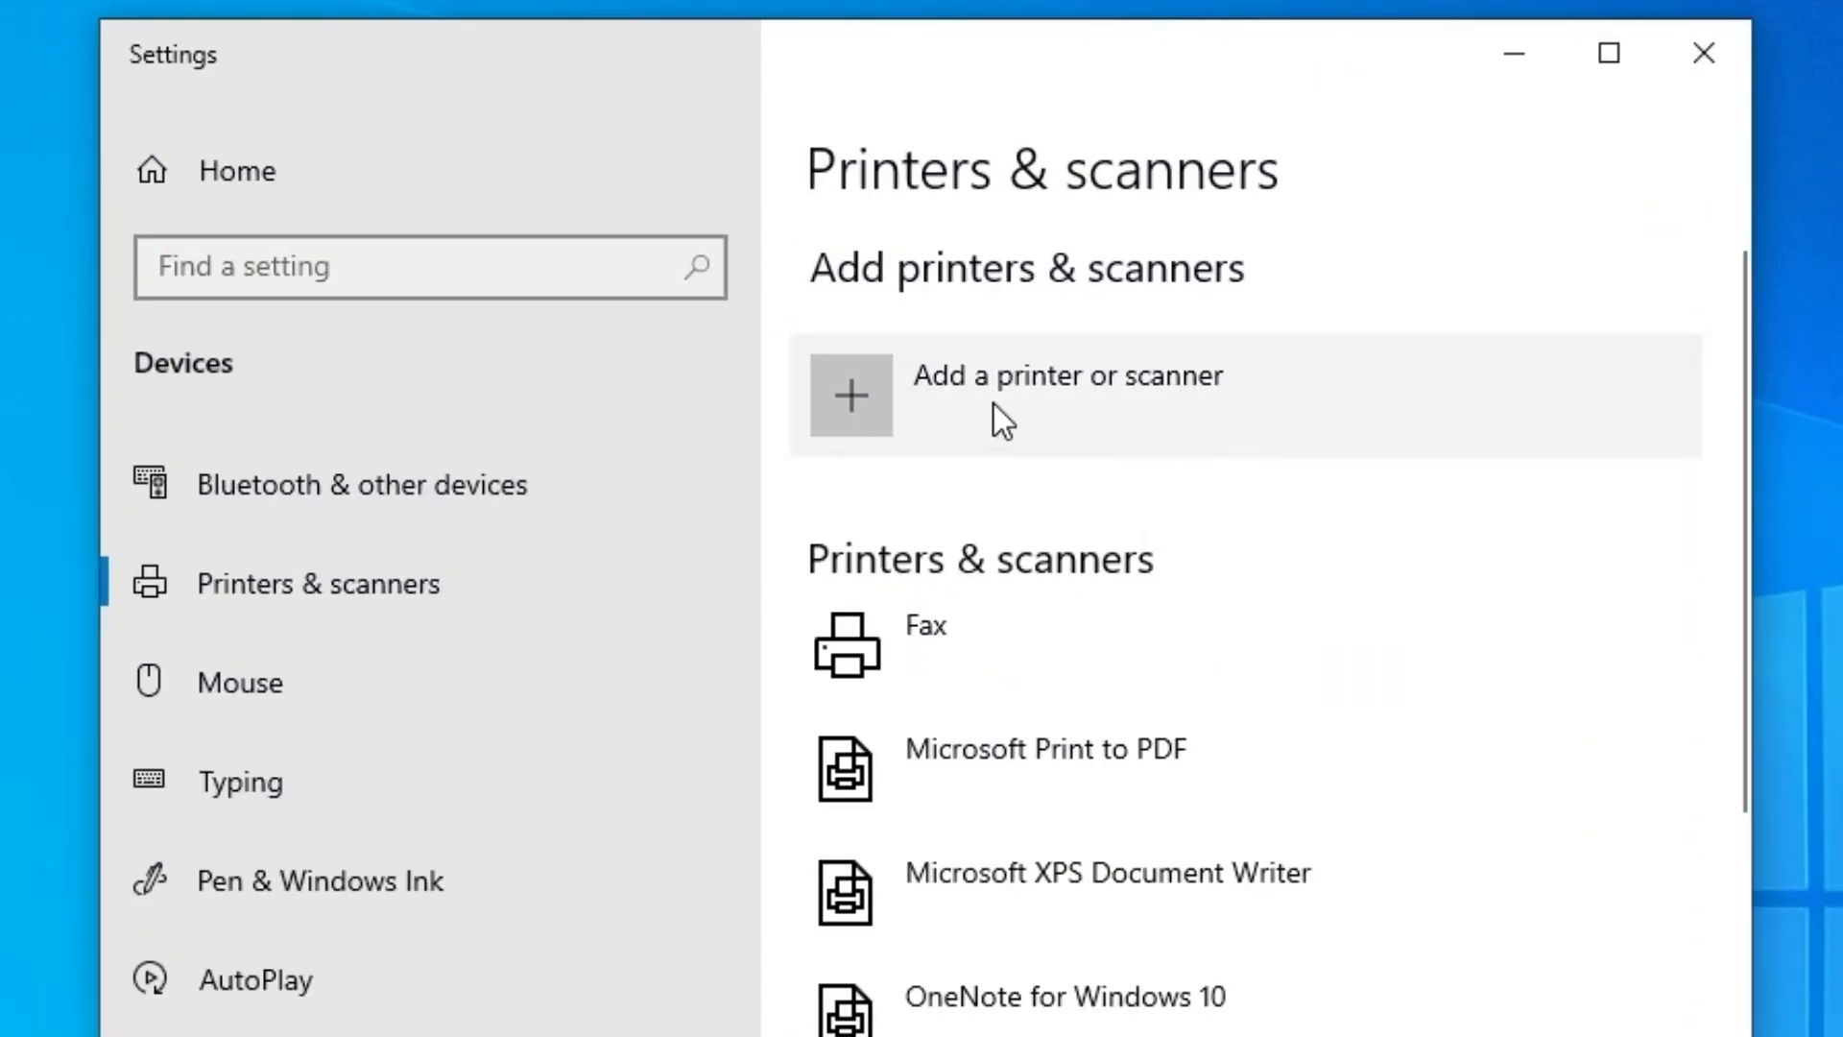
pyautogui.click(989, 405)
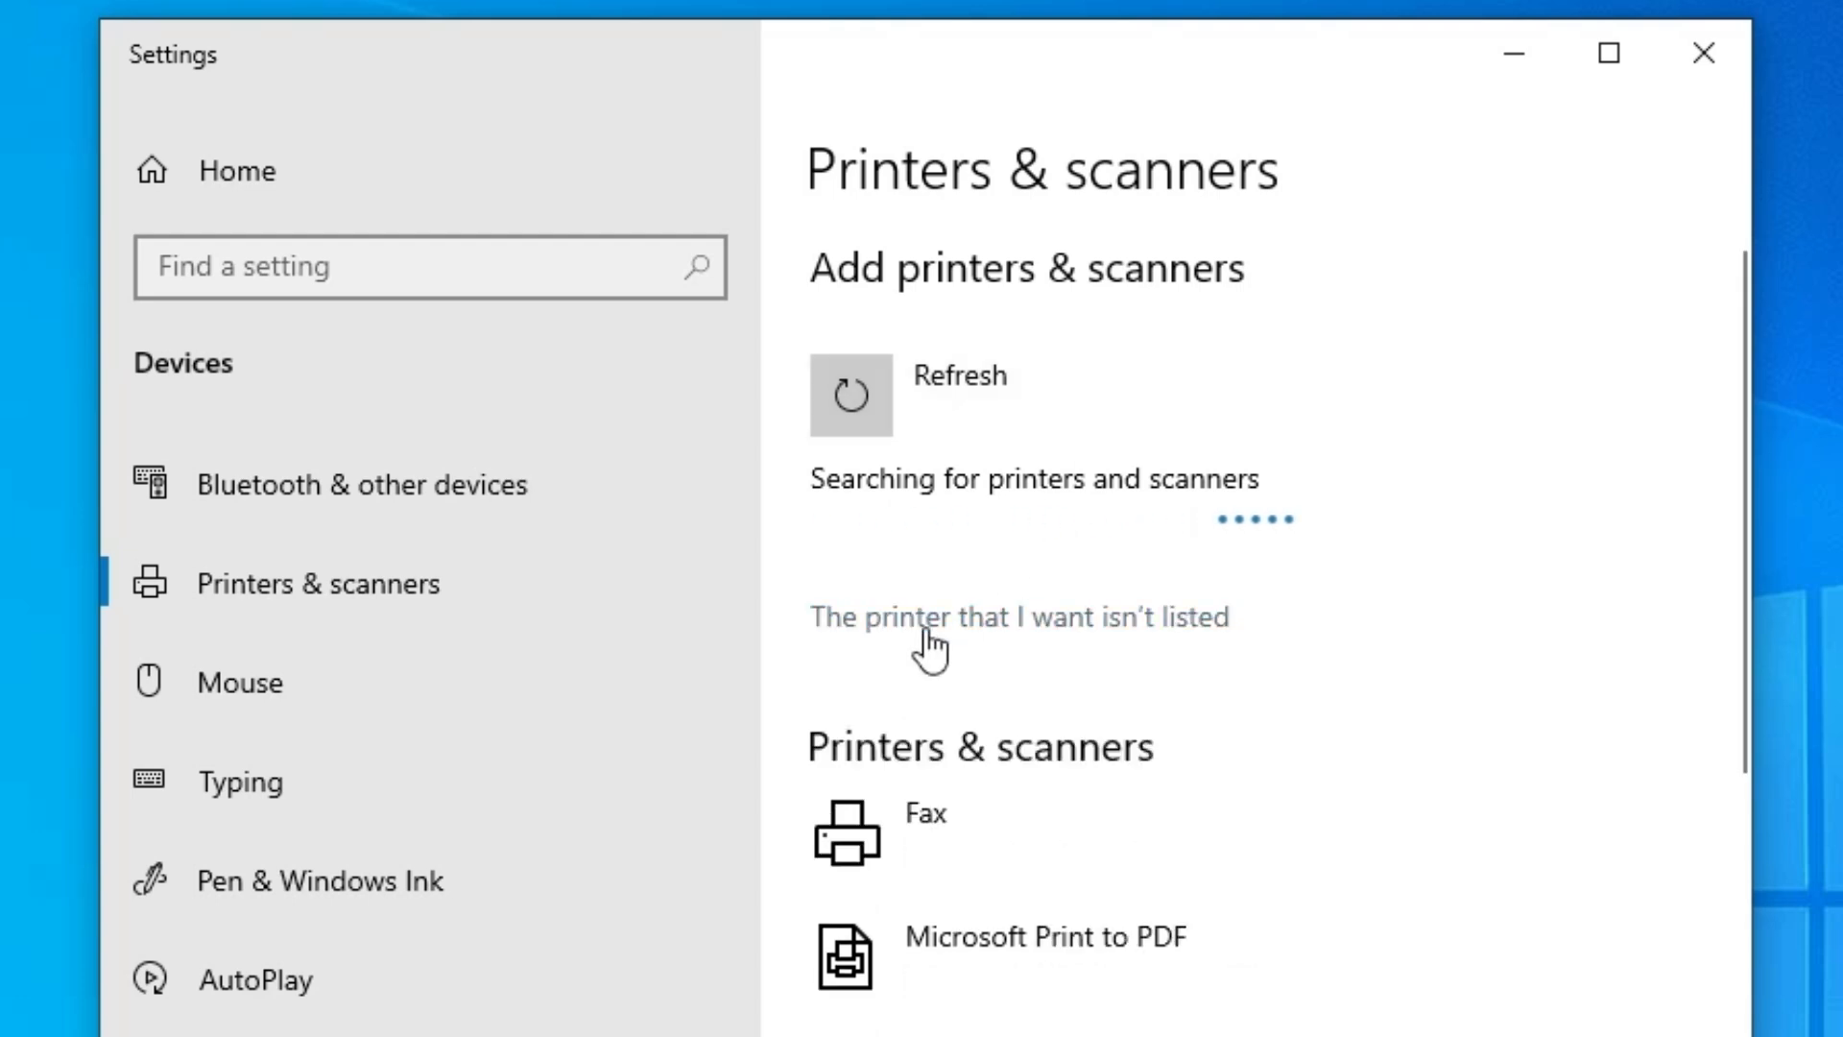
# - Report that the wanted printer isn't listed, close Settings, and choose to add a local or network printer with manual settings
pyautogui.click(1173, 626)
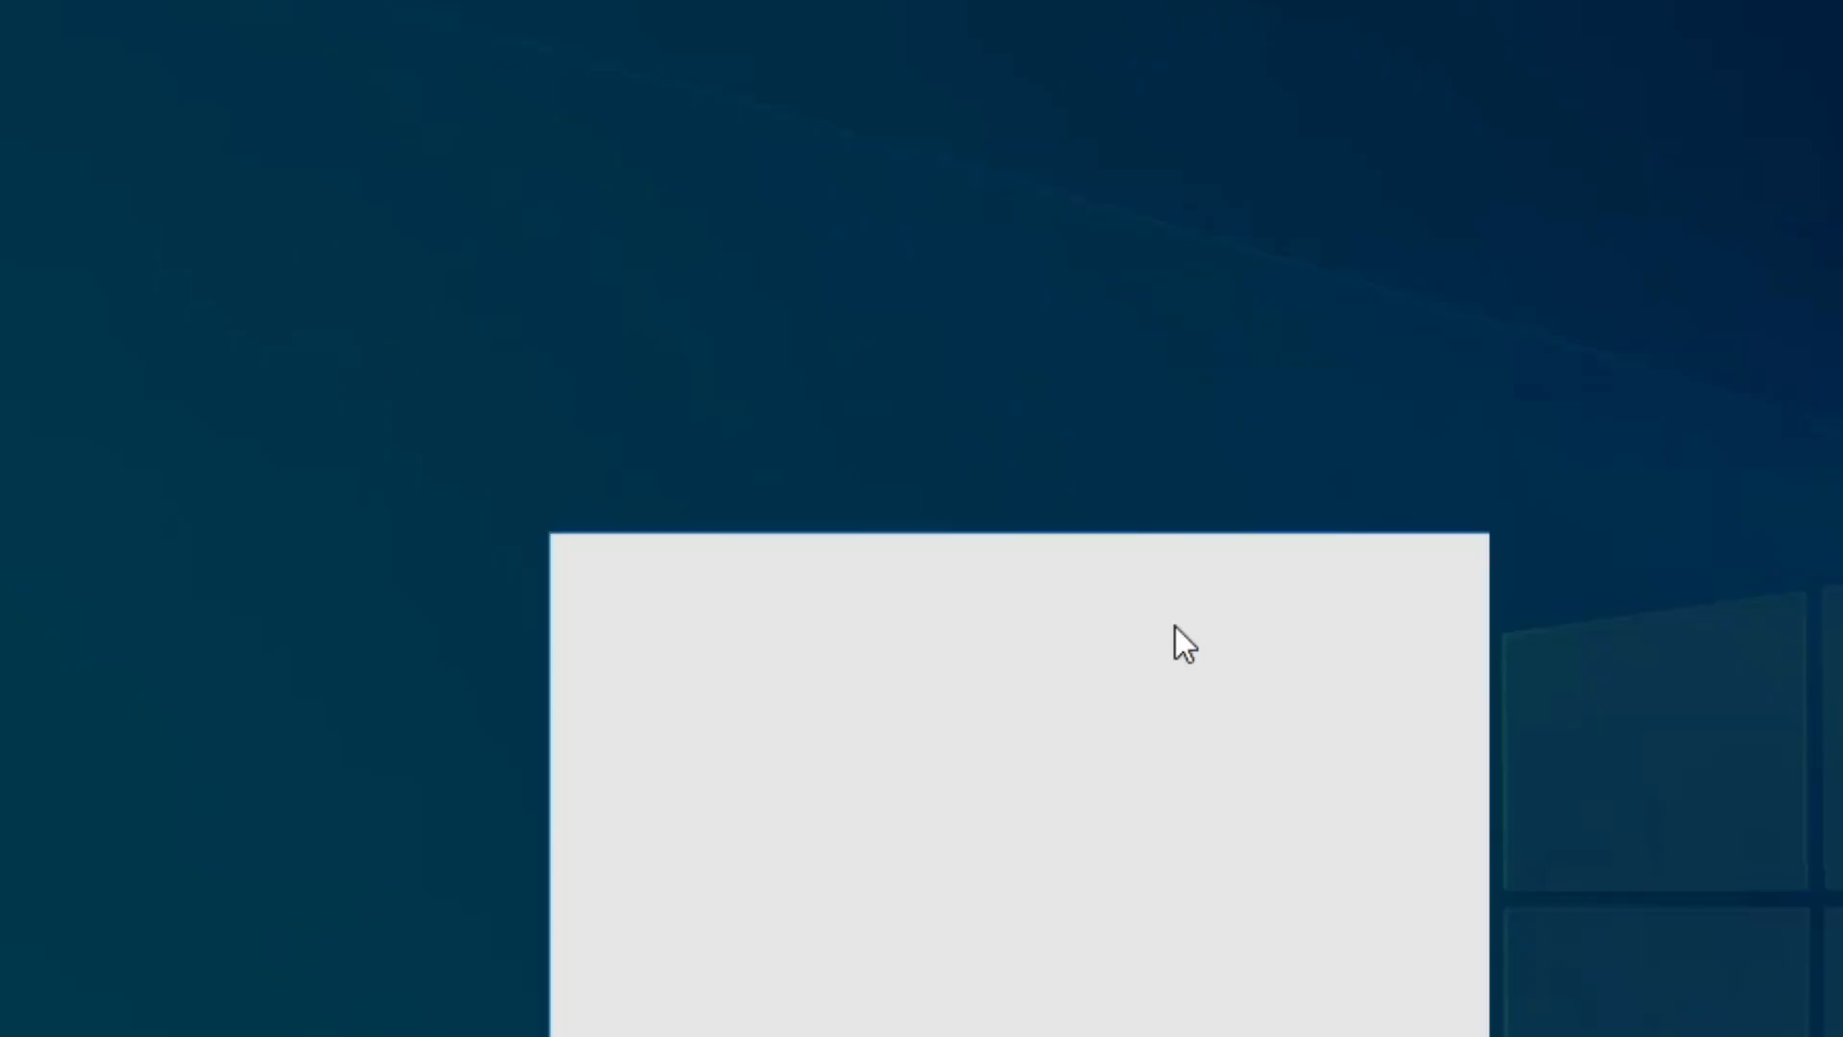
pyautogui.click(634, 758)
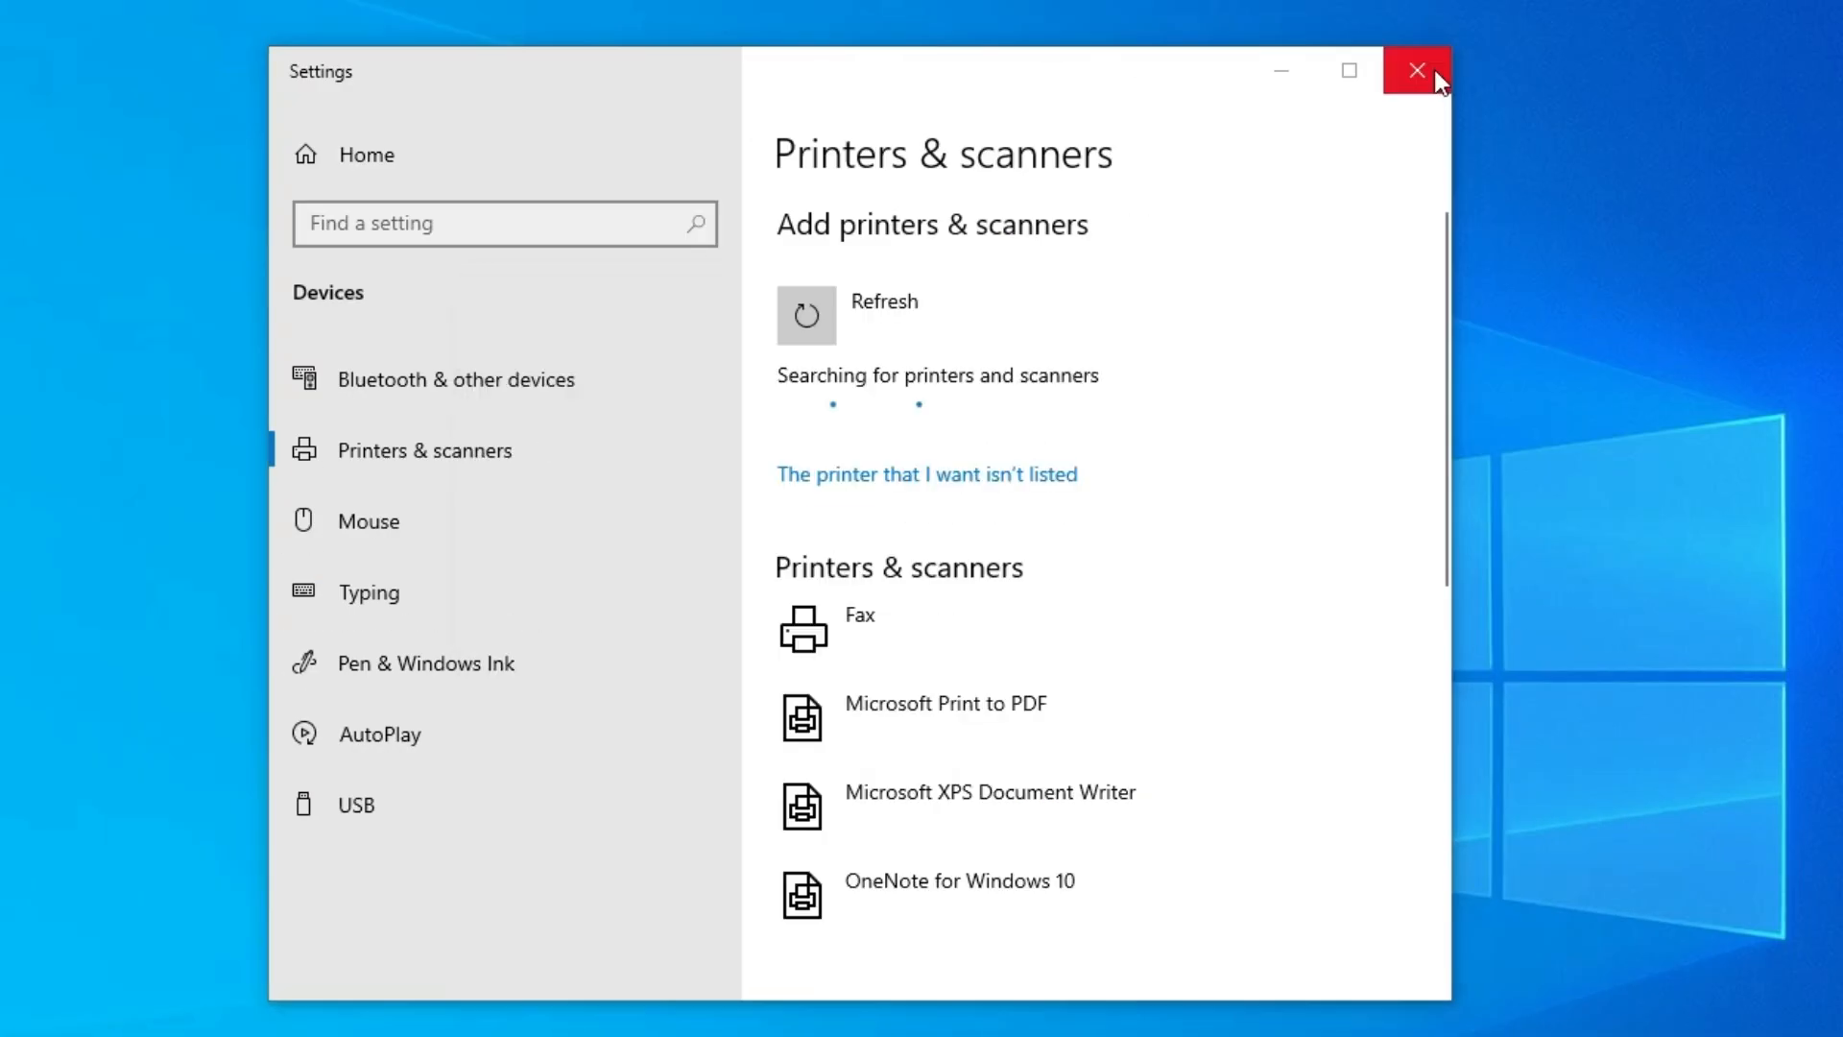
pyautogui.click(1416, 70)
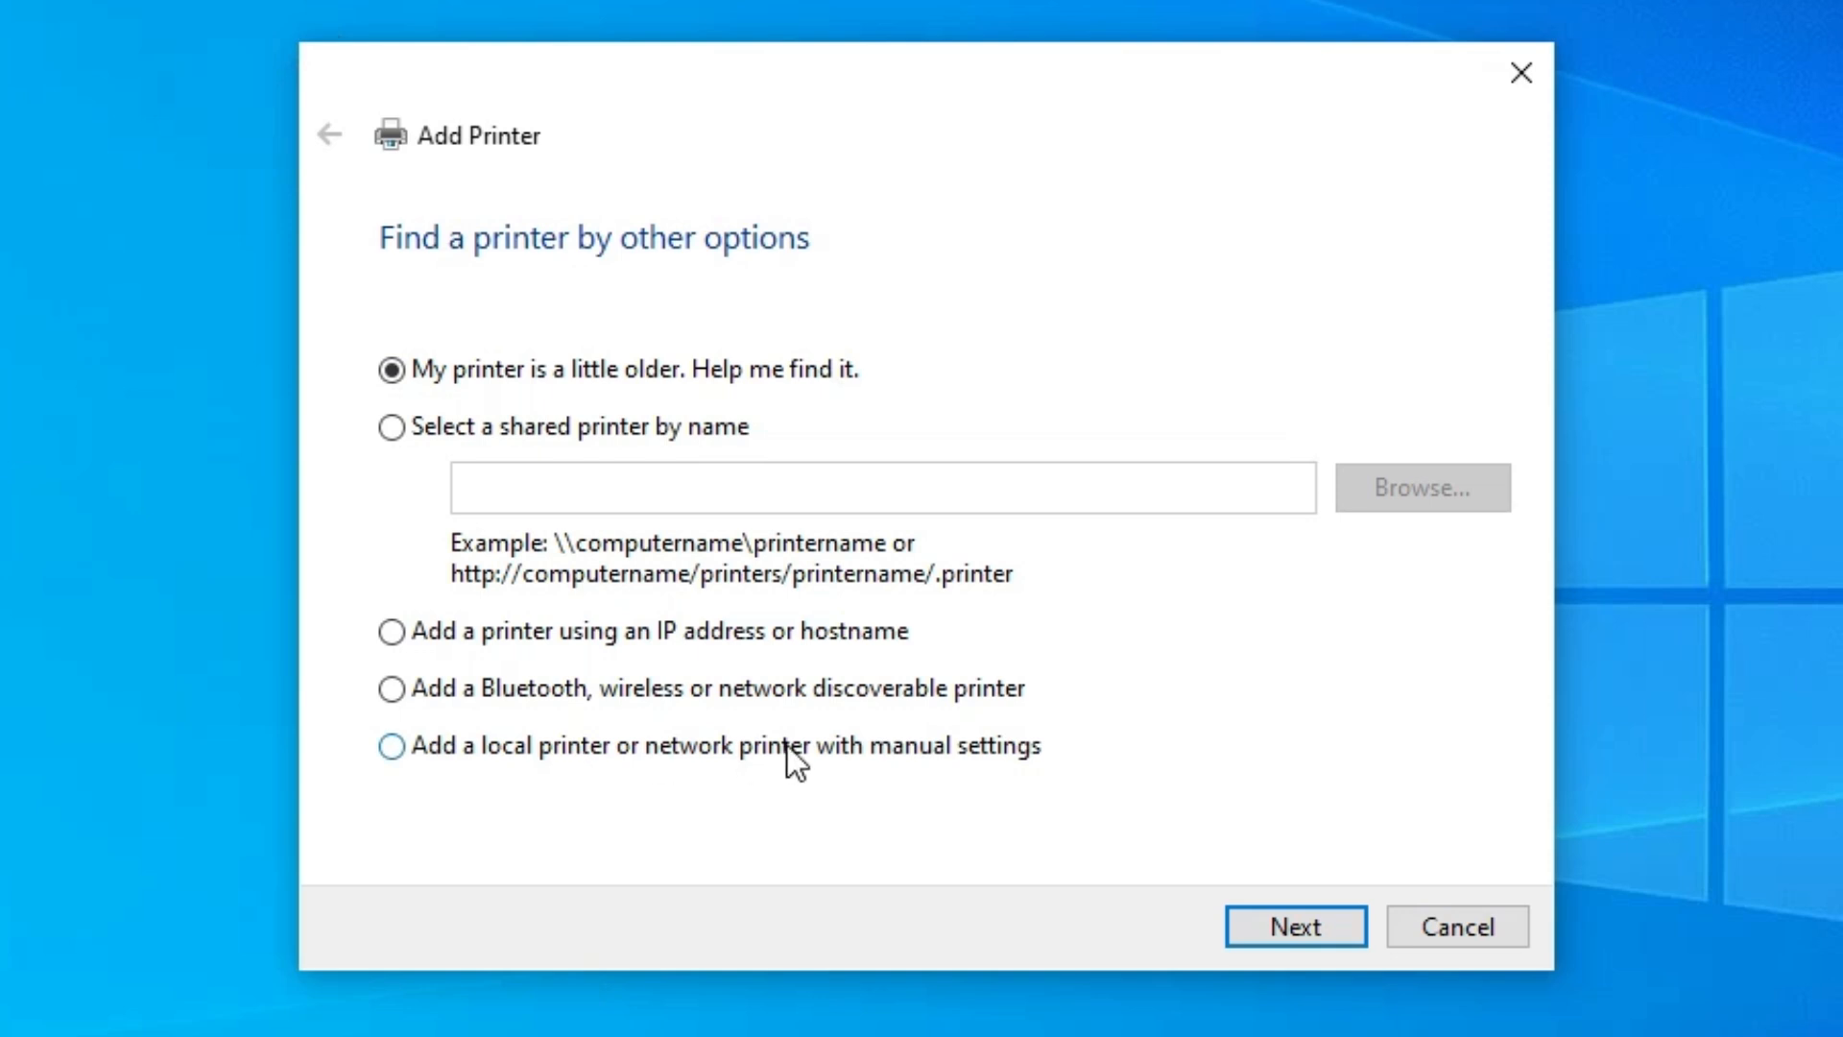
pyautogui.click(723, 751)
pyautogui.click(1355, 923)
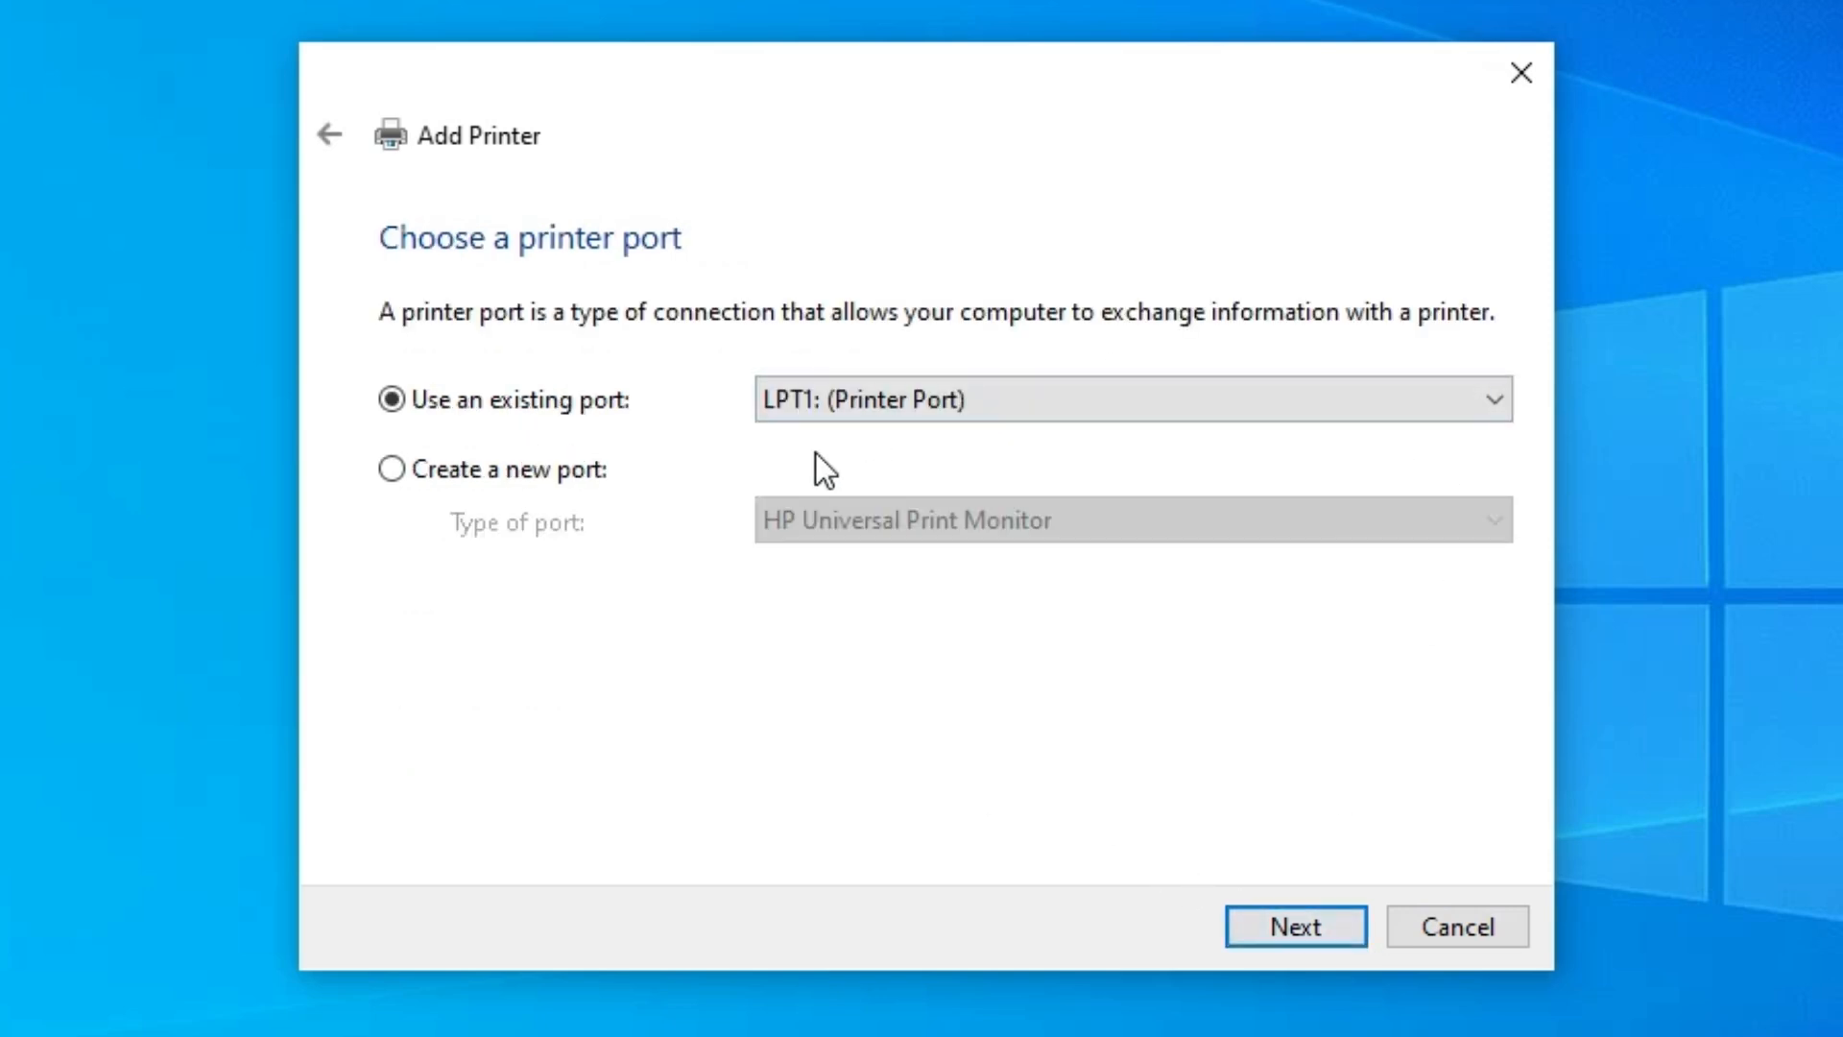
# - Use the existing port USB_001 (Local Port) for the printer and continue to the driver selection
pyautogui.click(1053, 398)
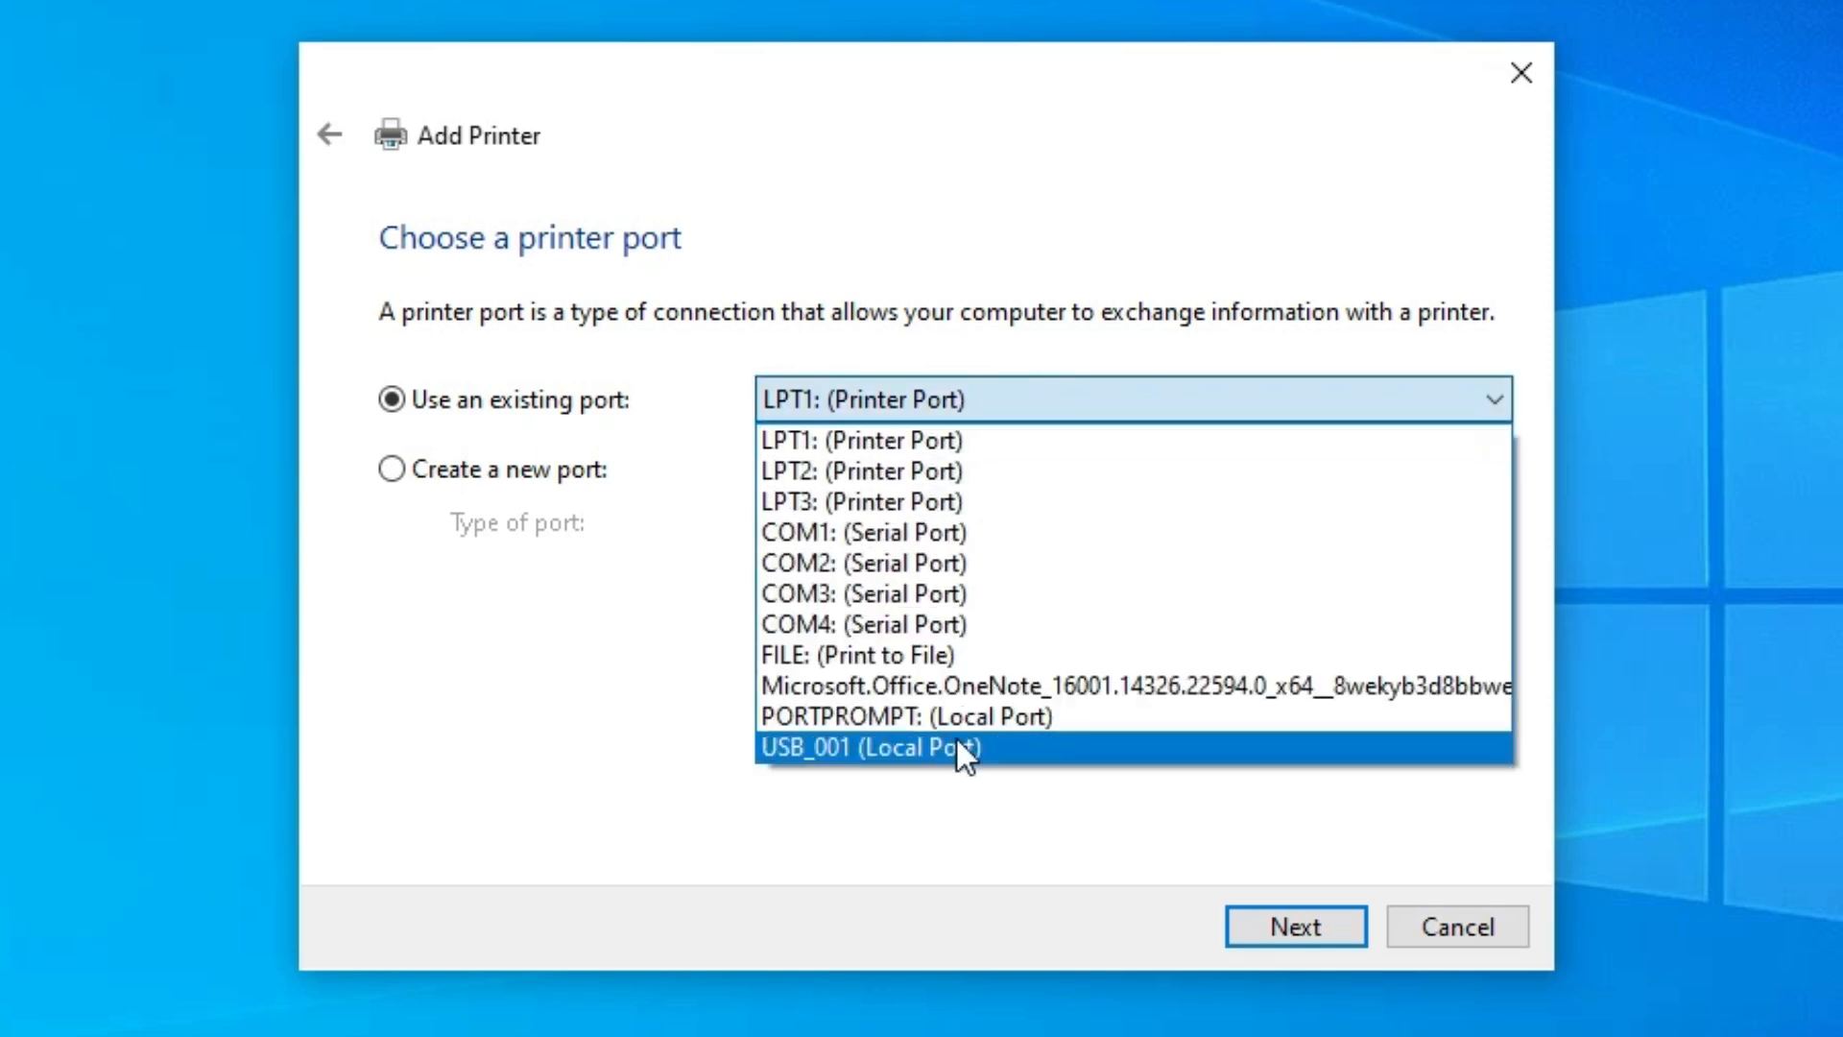
pyautogui.click(1068, 749)
pyautogui.click(1289, 908)
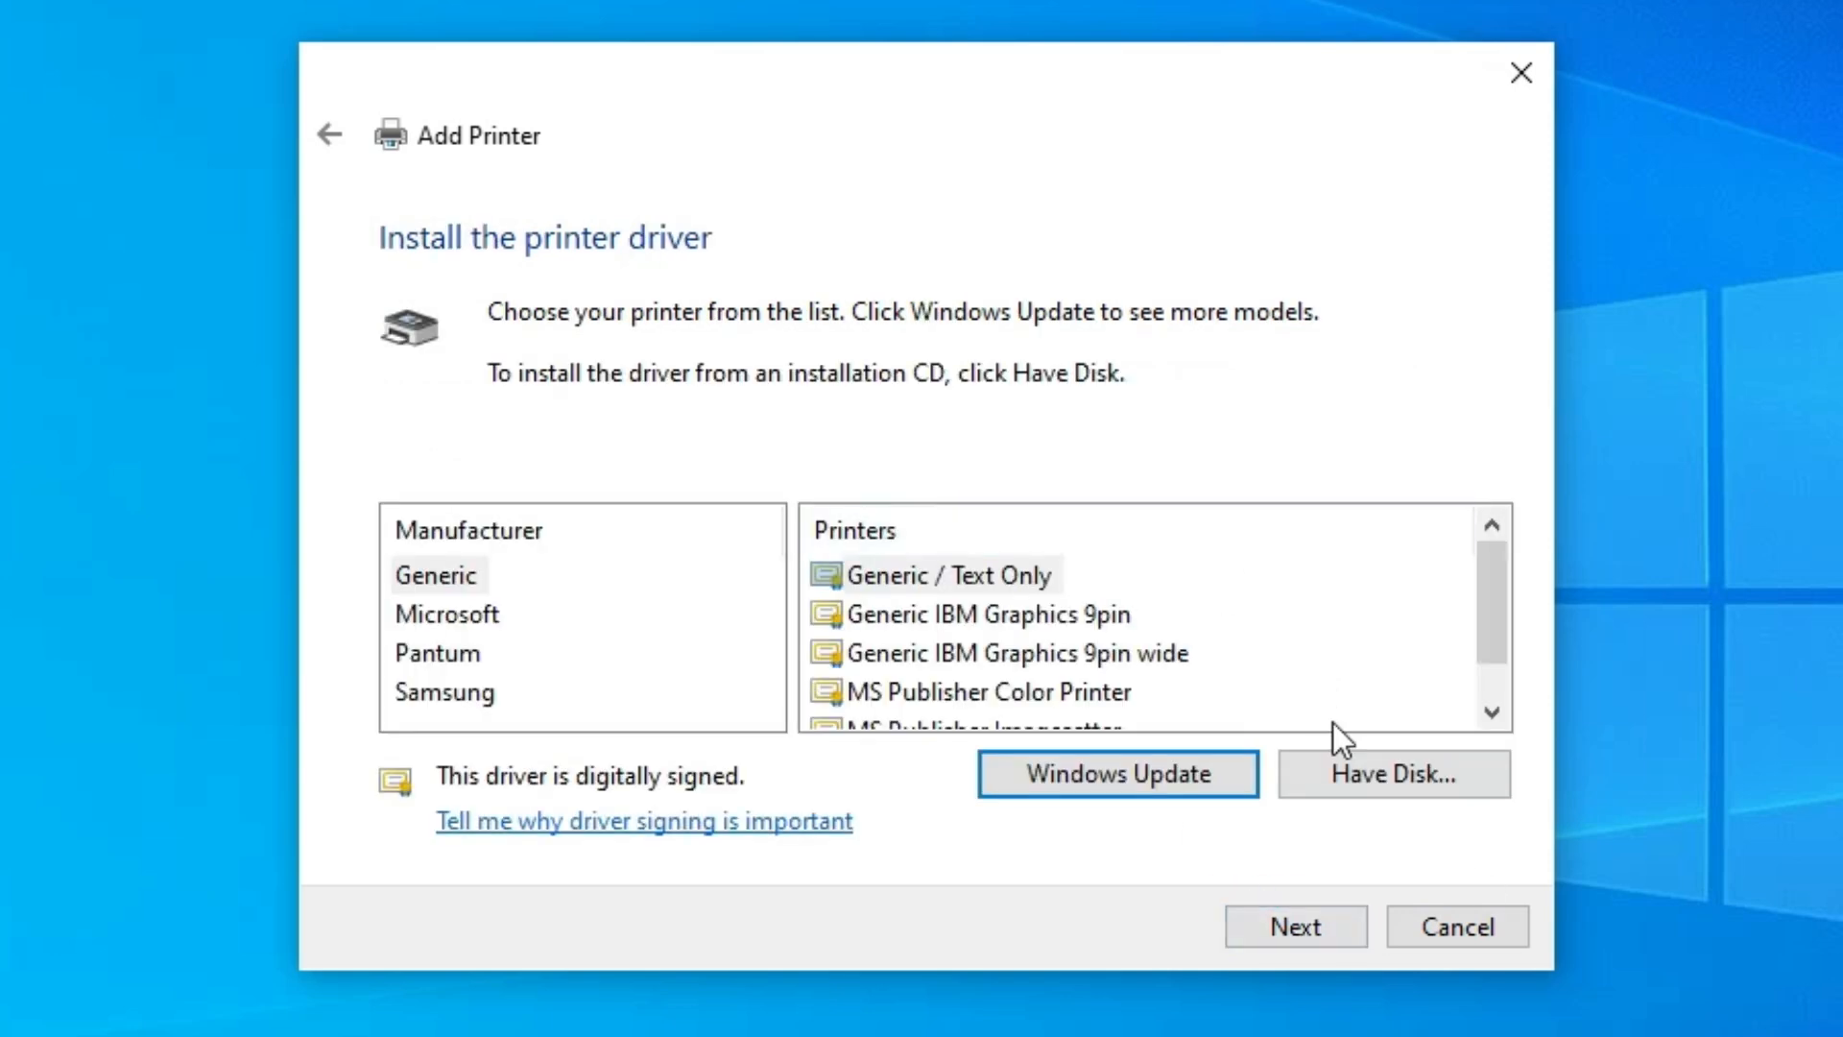
# - Choose to install the driver from disk and browse the extracted driver folder on the desktop to its G-XPS Driver subfolder
pyautogui.click(1388, 793)
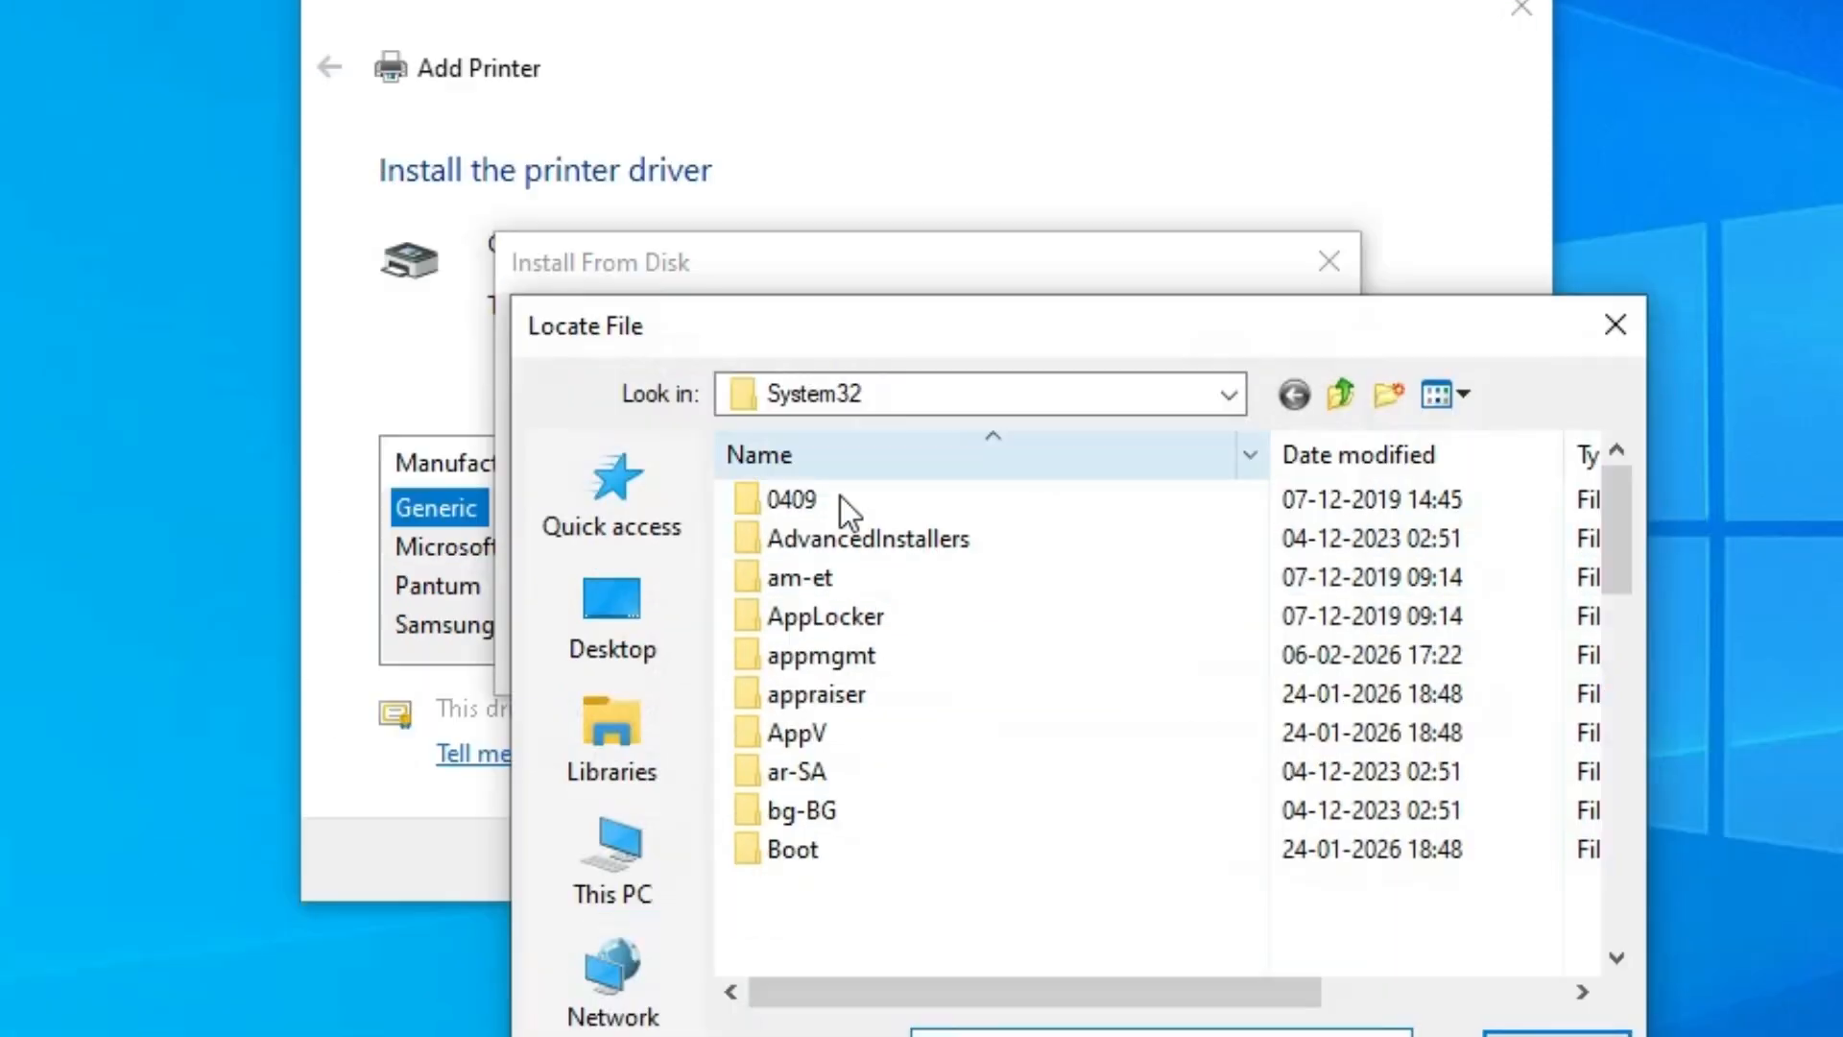
pyautogui.click(672, 692)
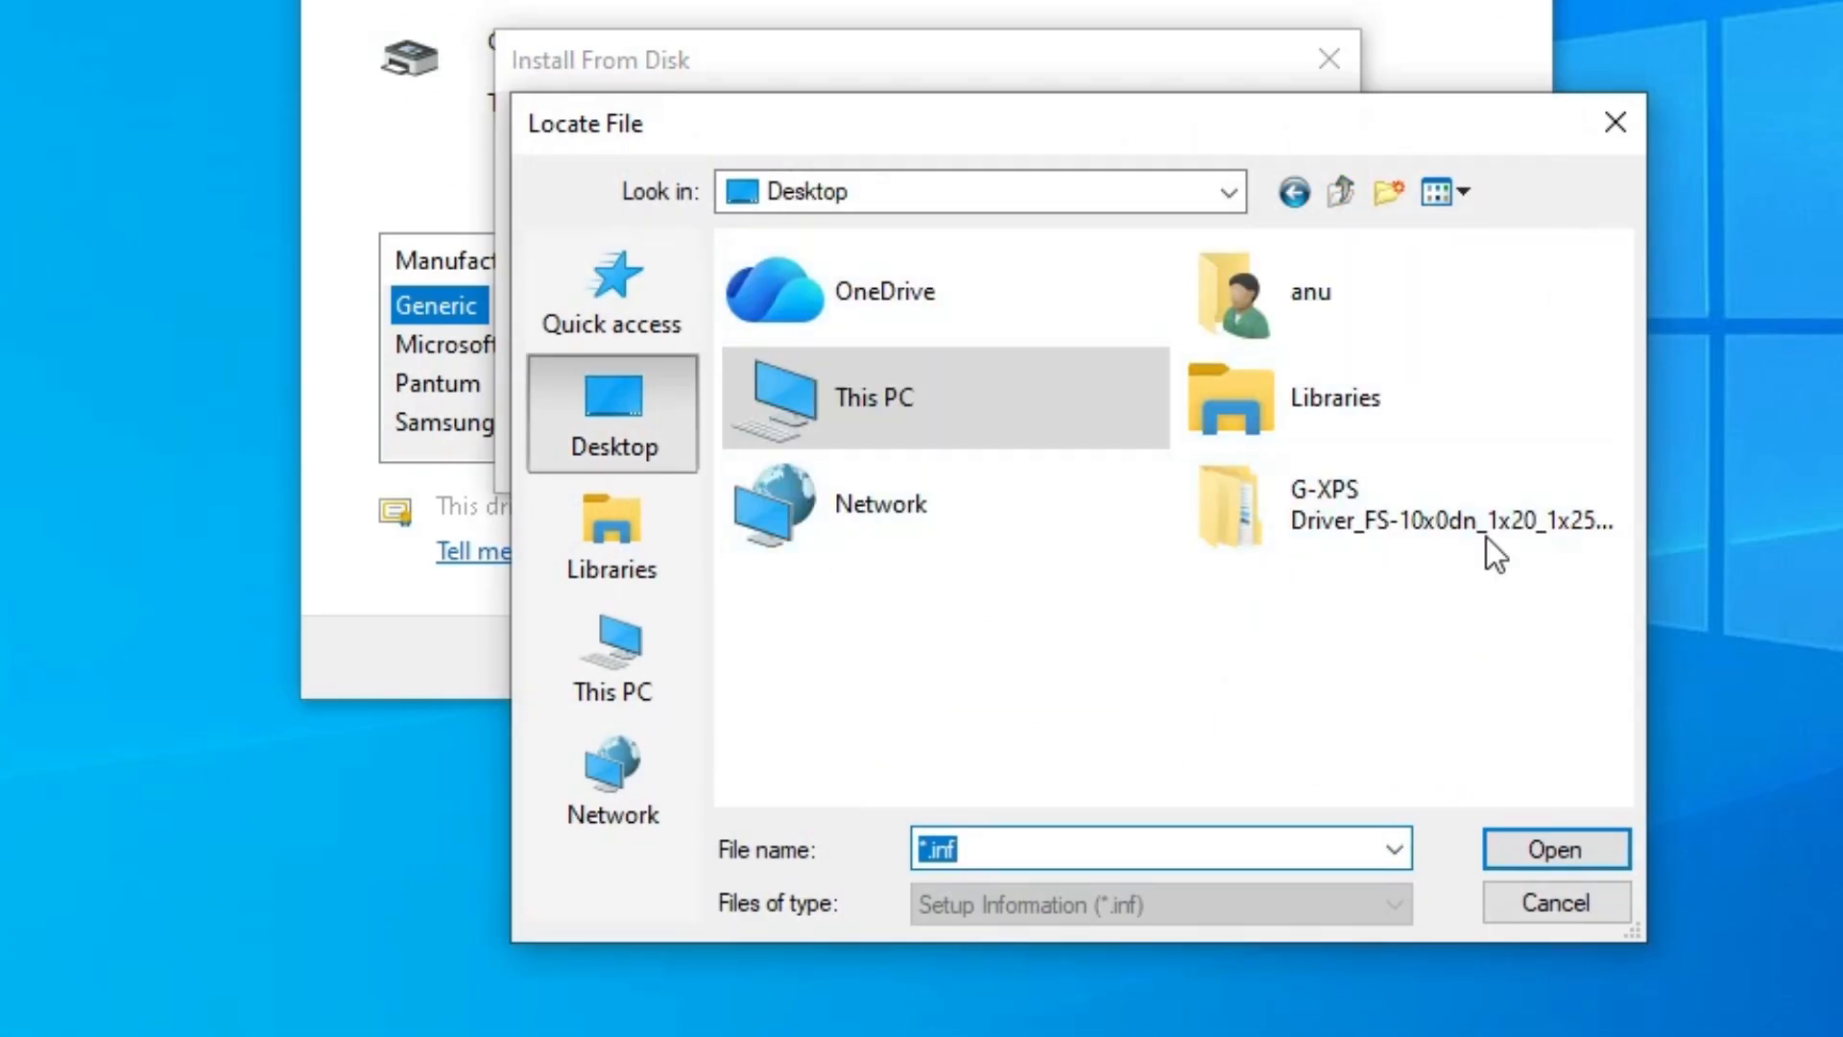
pyautogui.click(1420, 526)
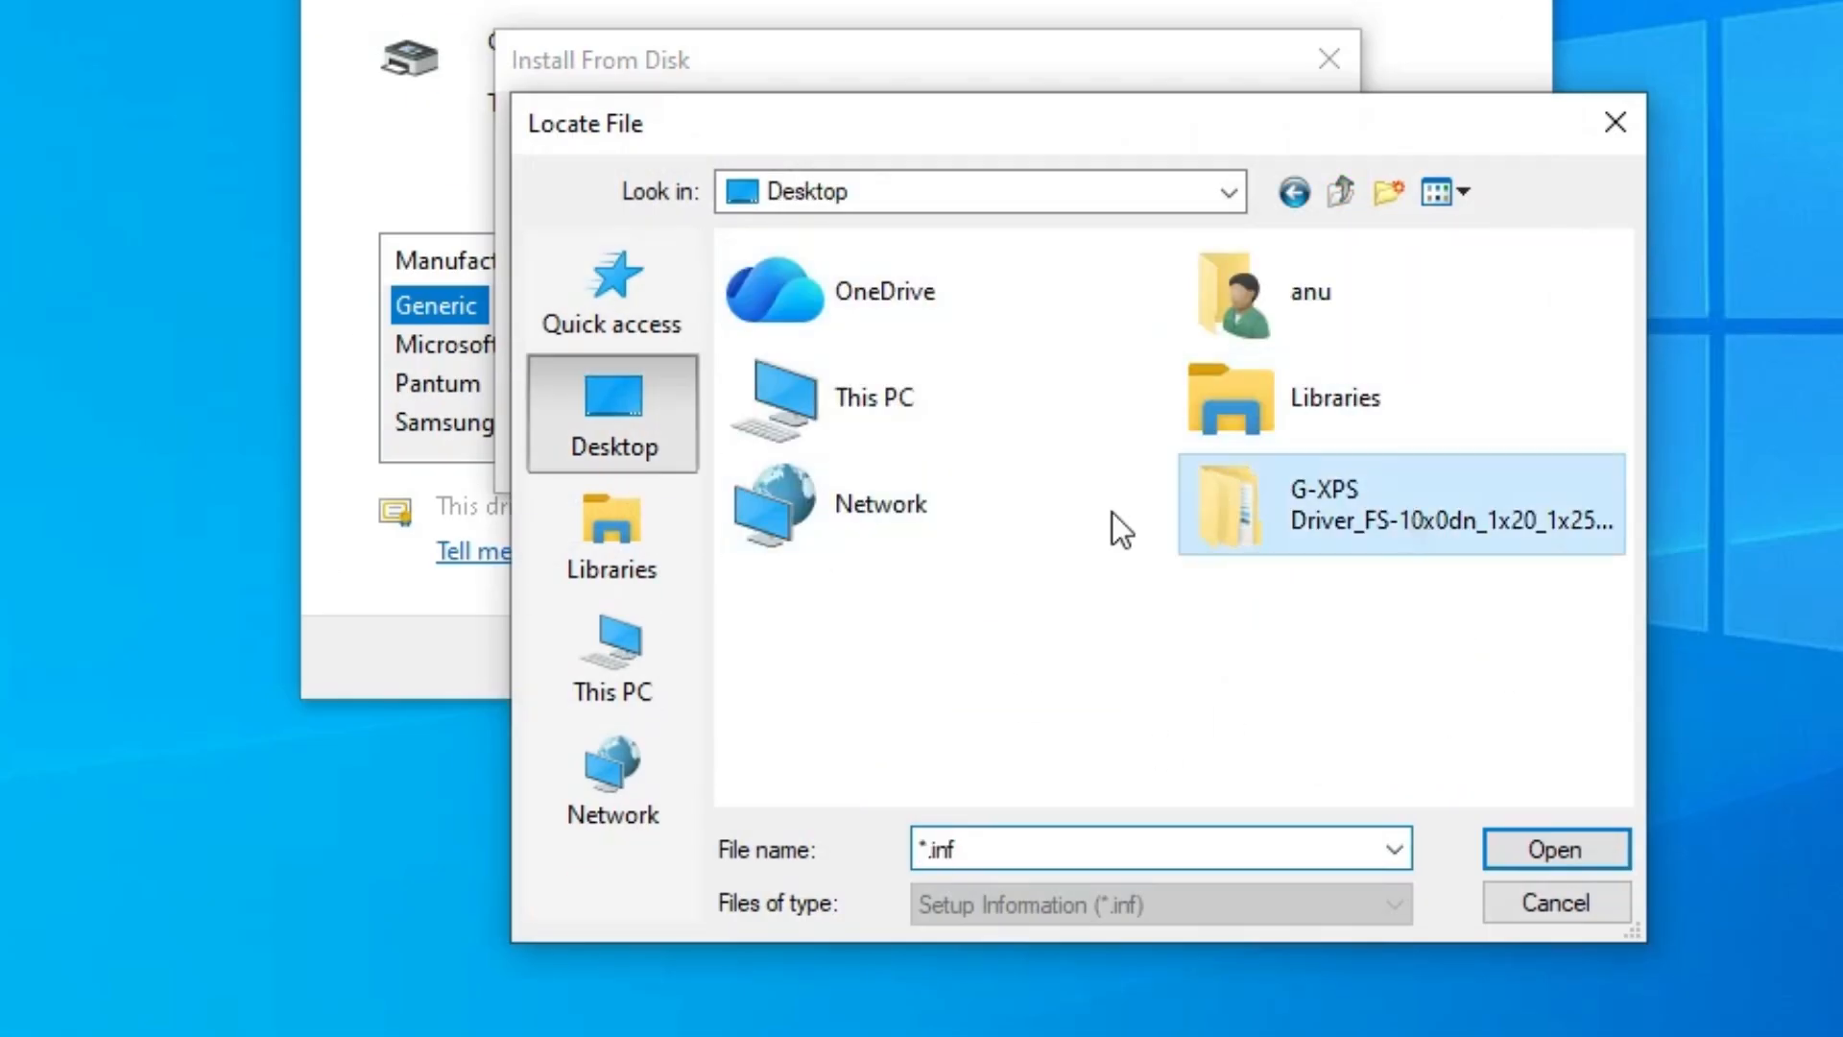
pyautogui.doubleClick(1332, 497)
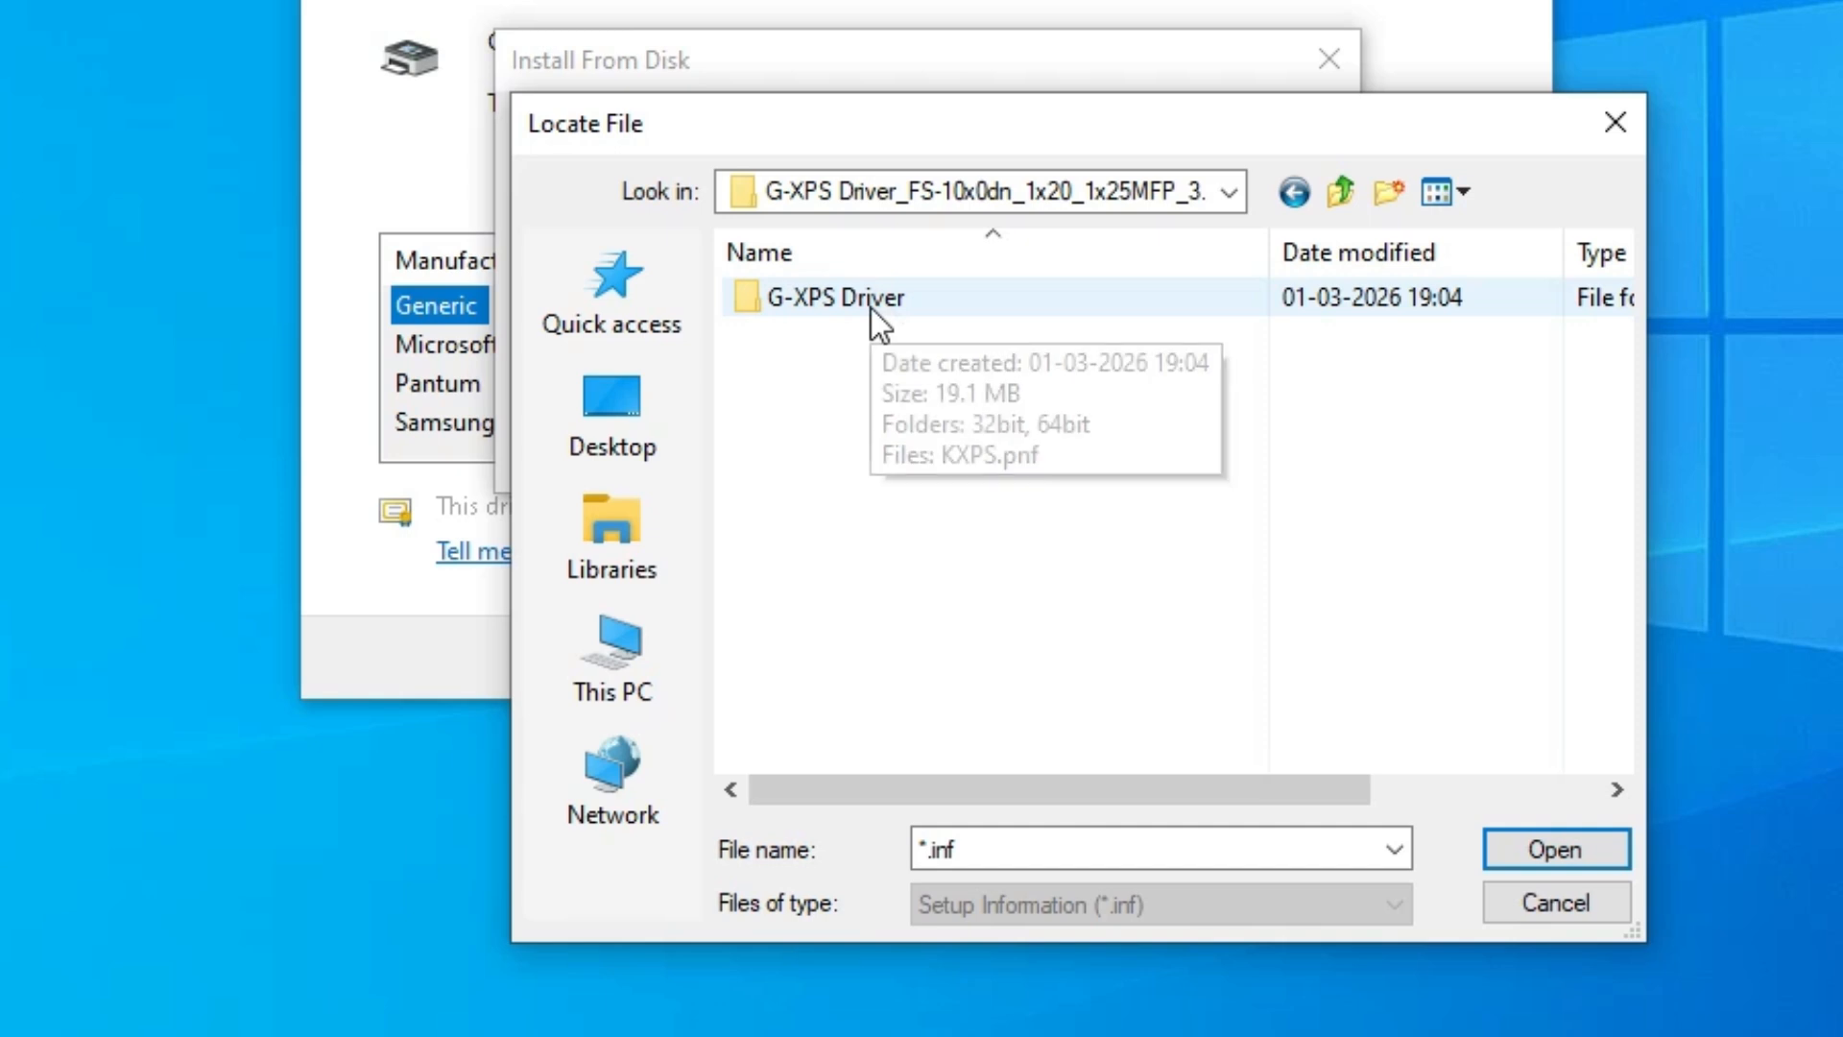
pyautogui.doubleClick(871, 308)
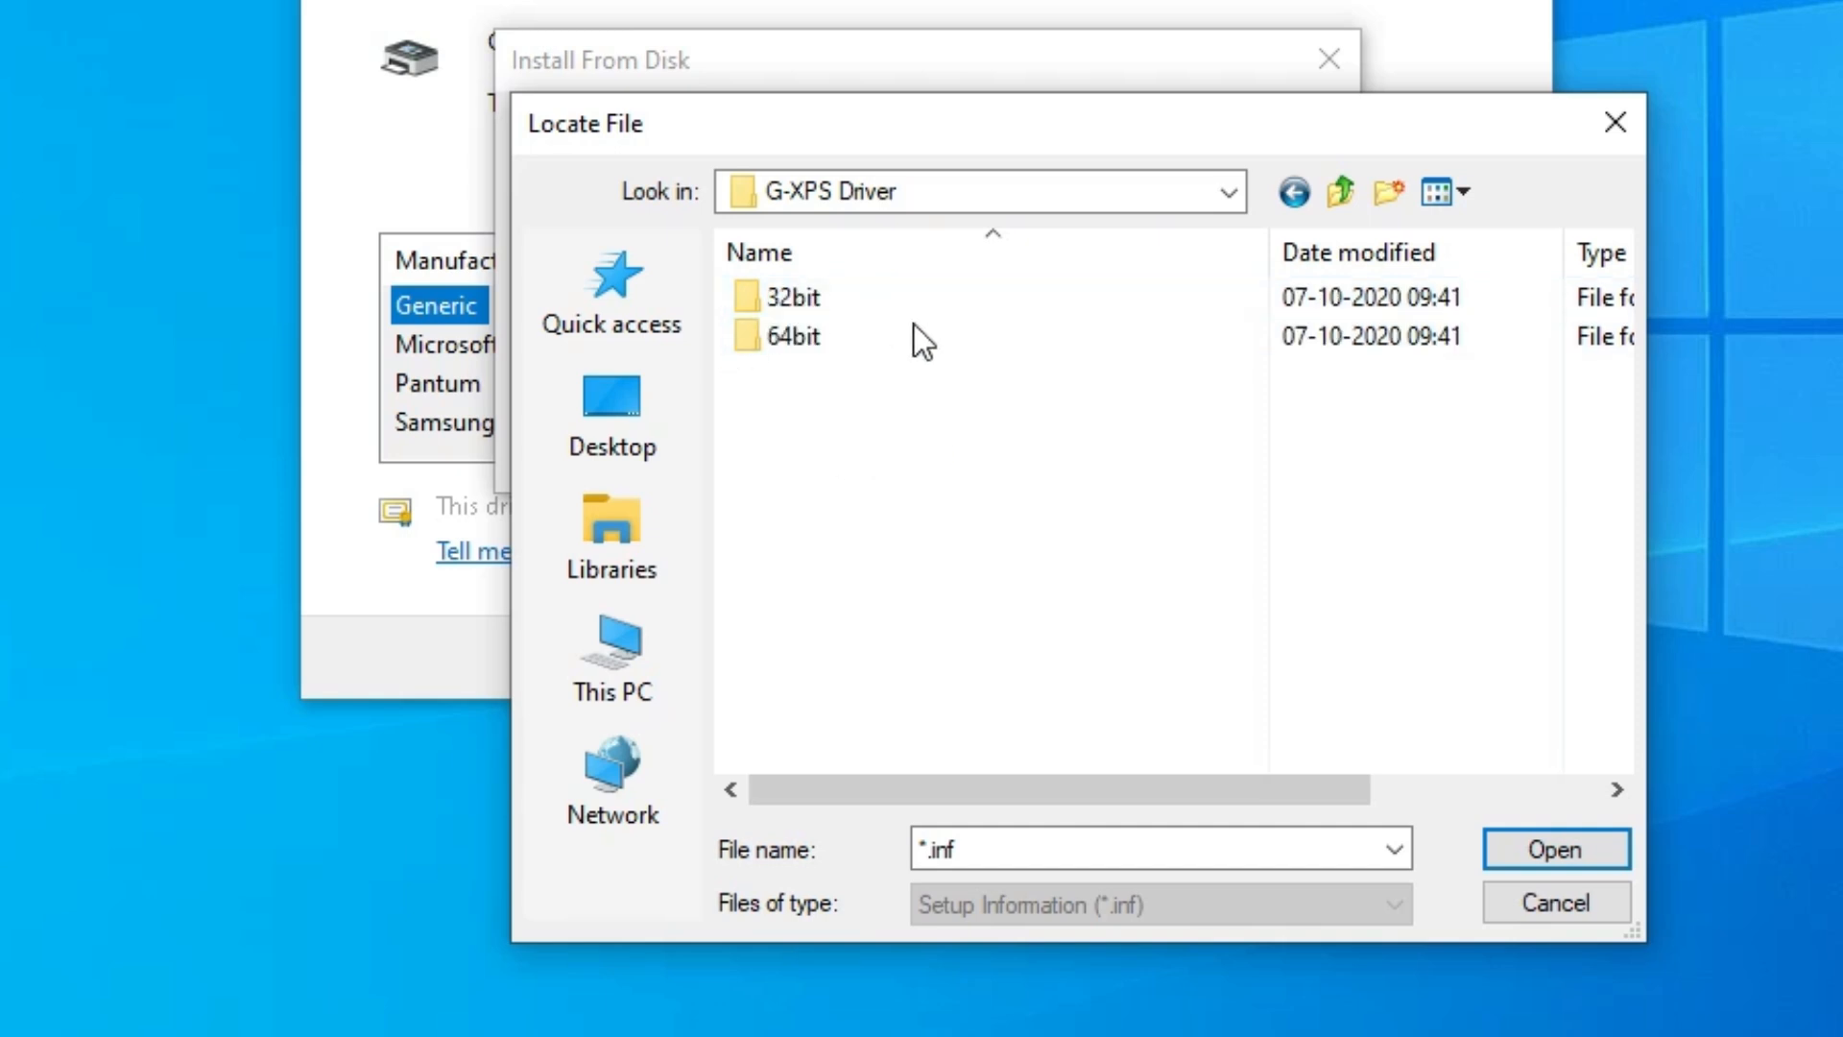
# - Select the OEMSETUP file in 64bit > Vista and newer and load the driver list from it
pyautogui.click(873, 312)
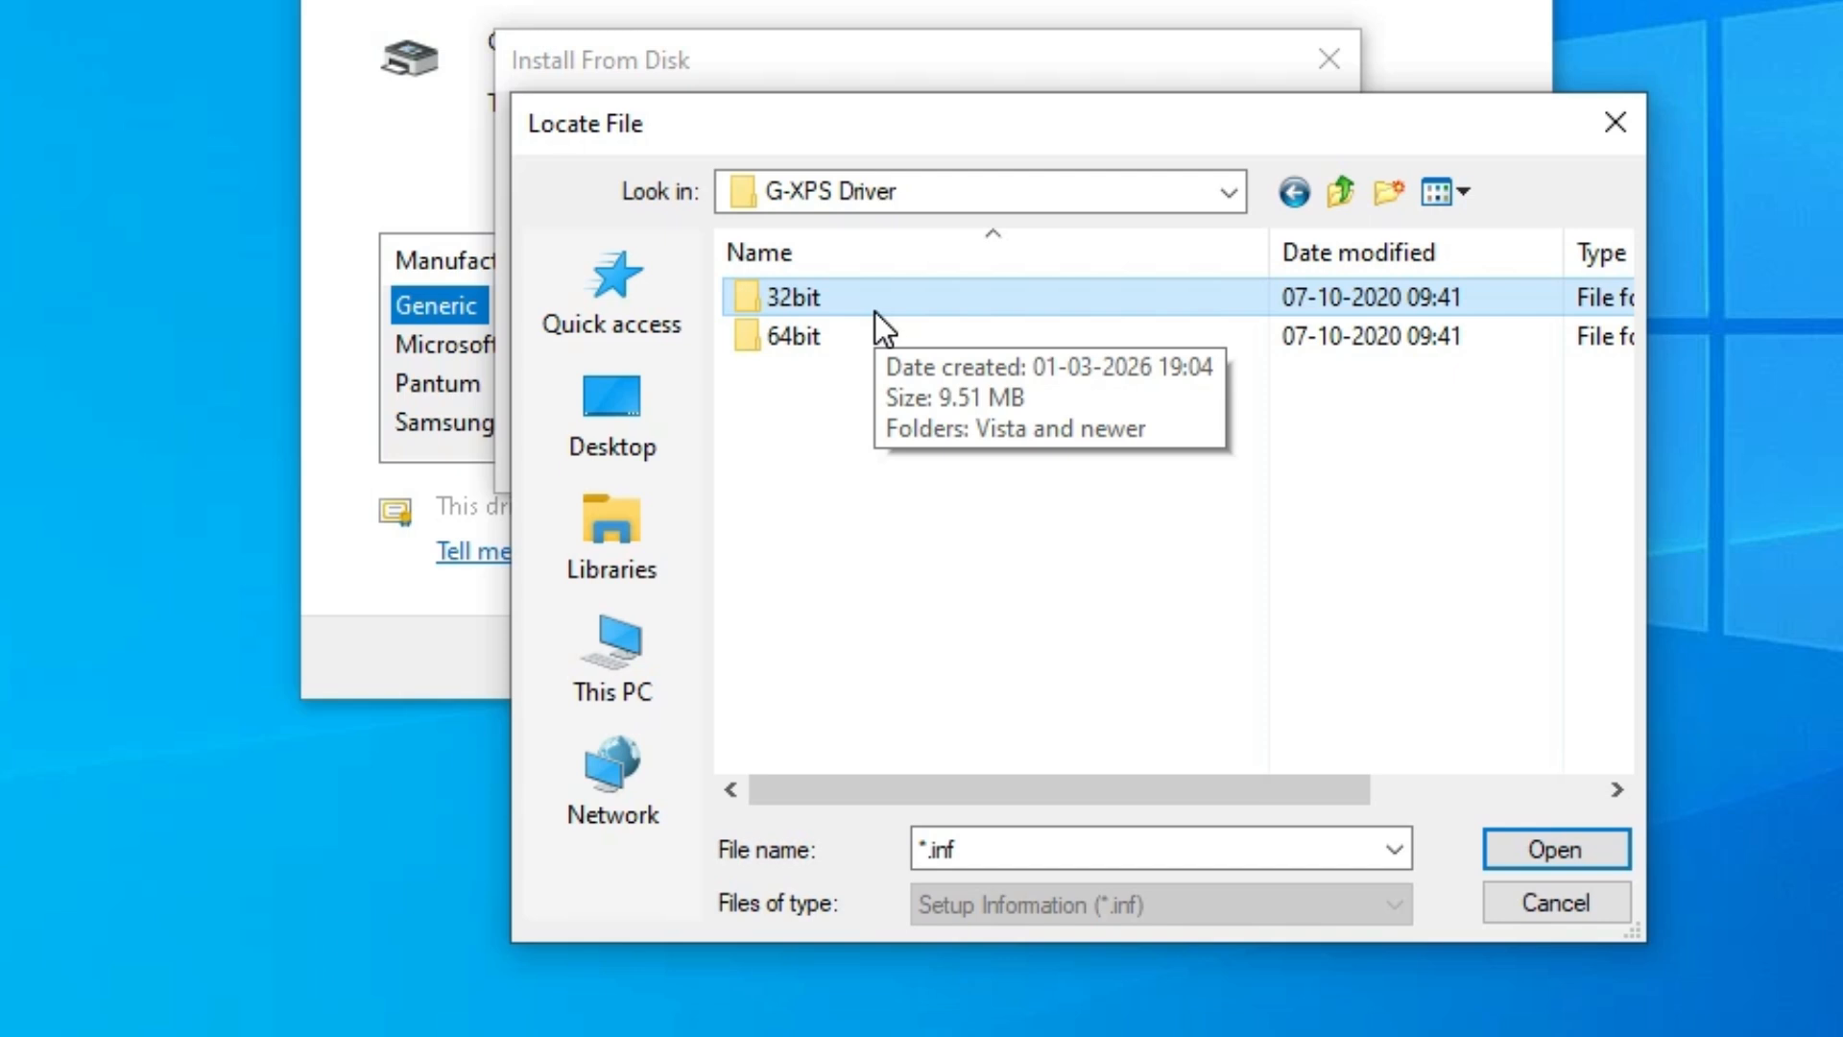
pyautogui.click(884, 342)
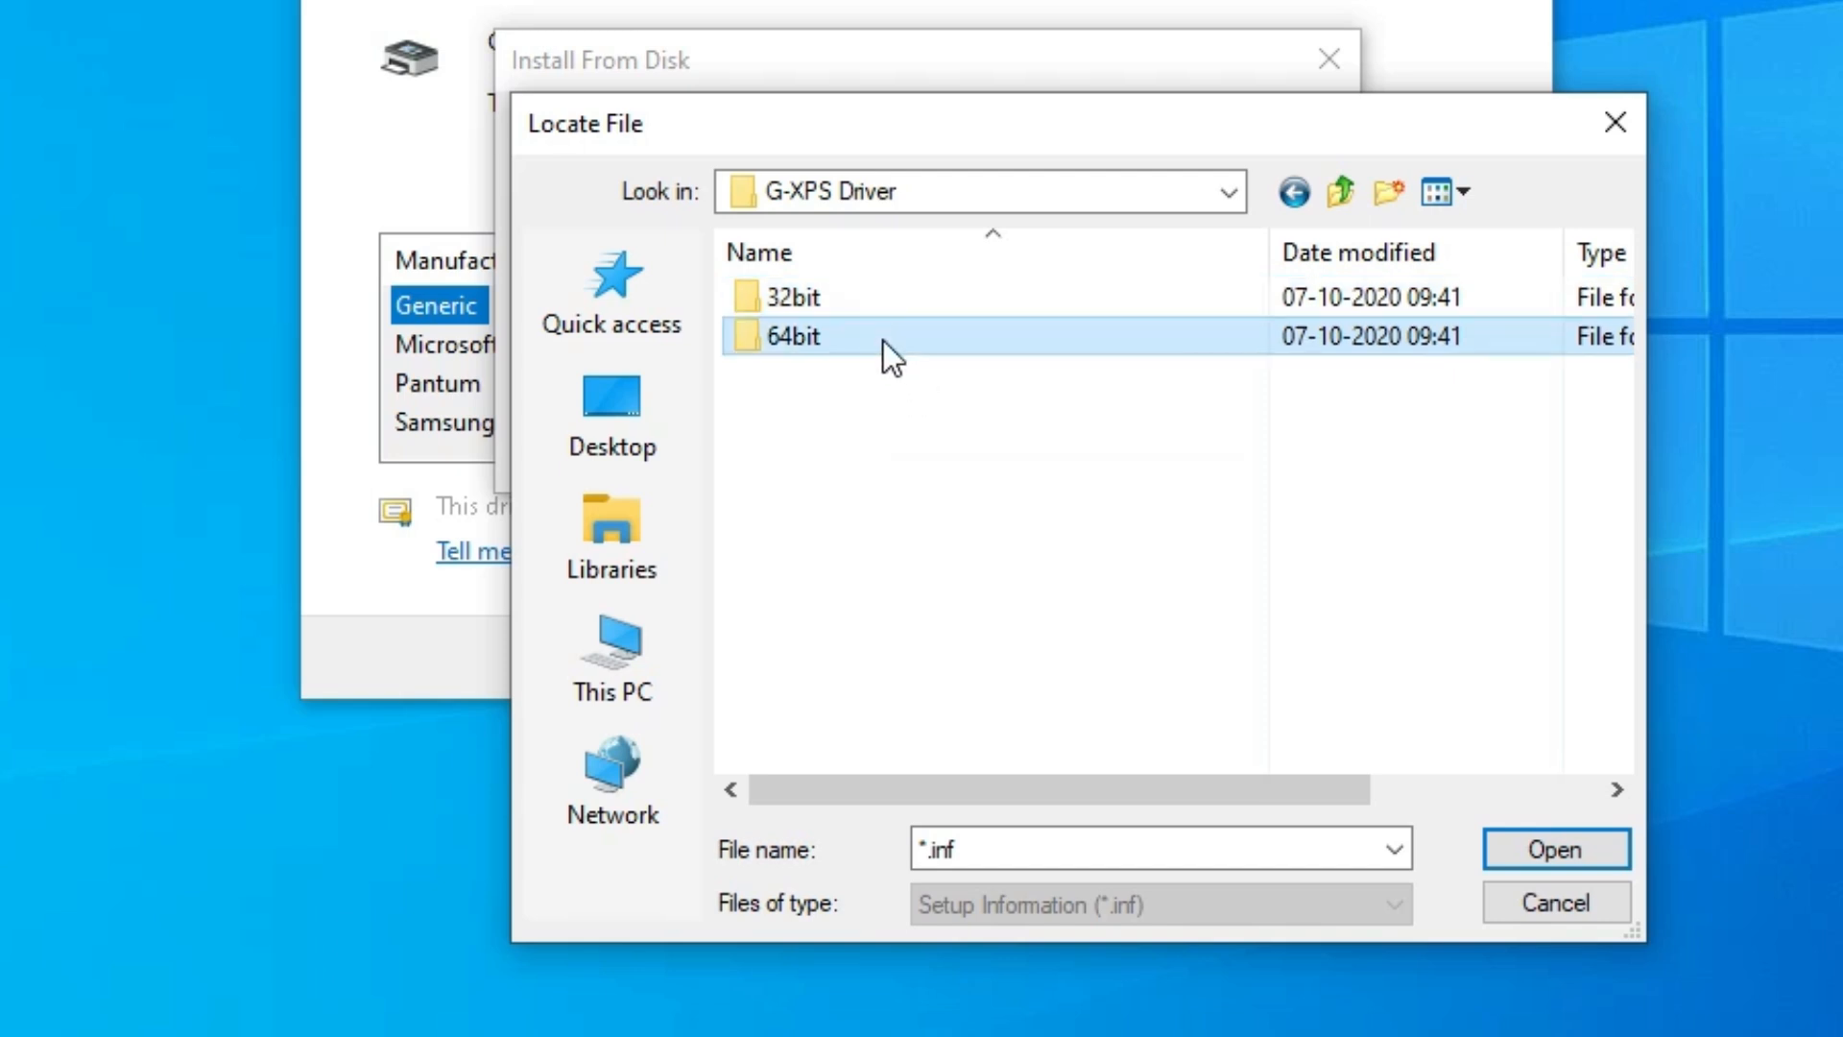
pyautogui.doubleClick(827, 332)
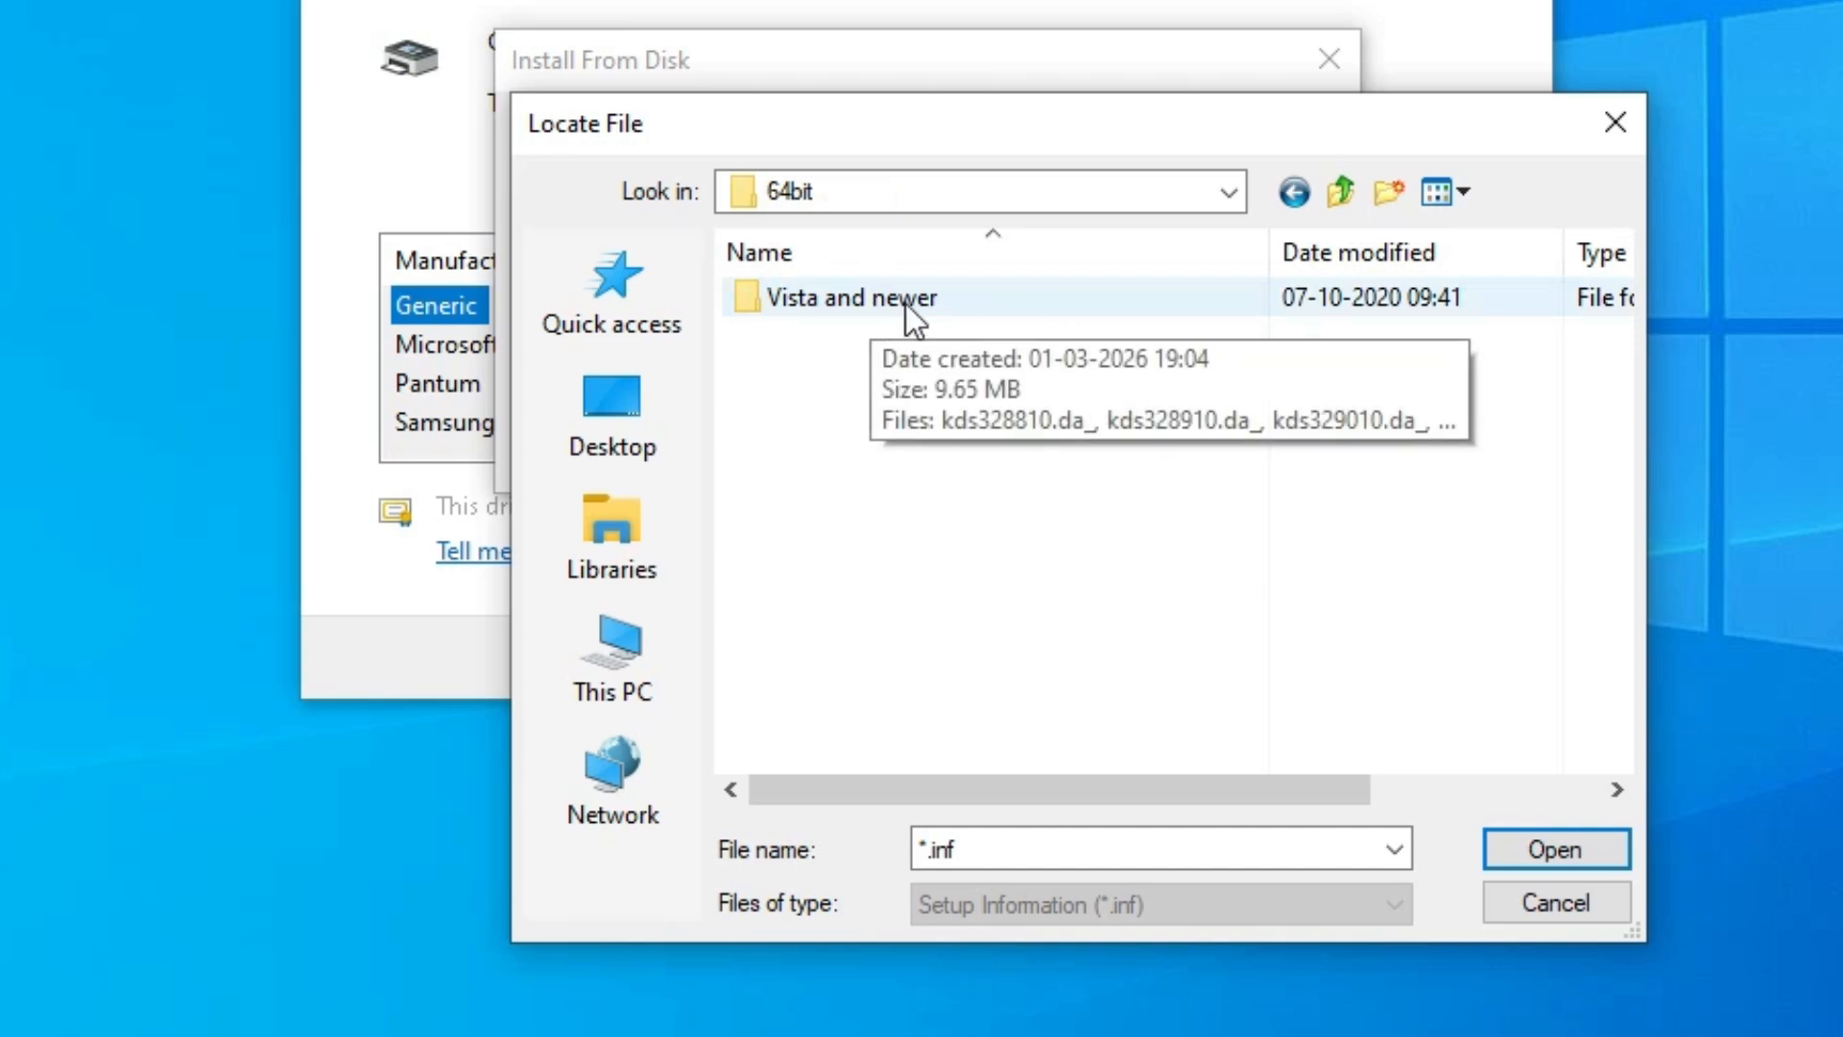
pyautogui.doubleClick(925, 311)
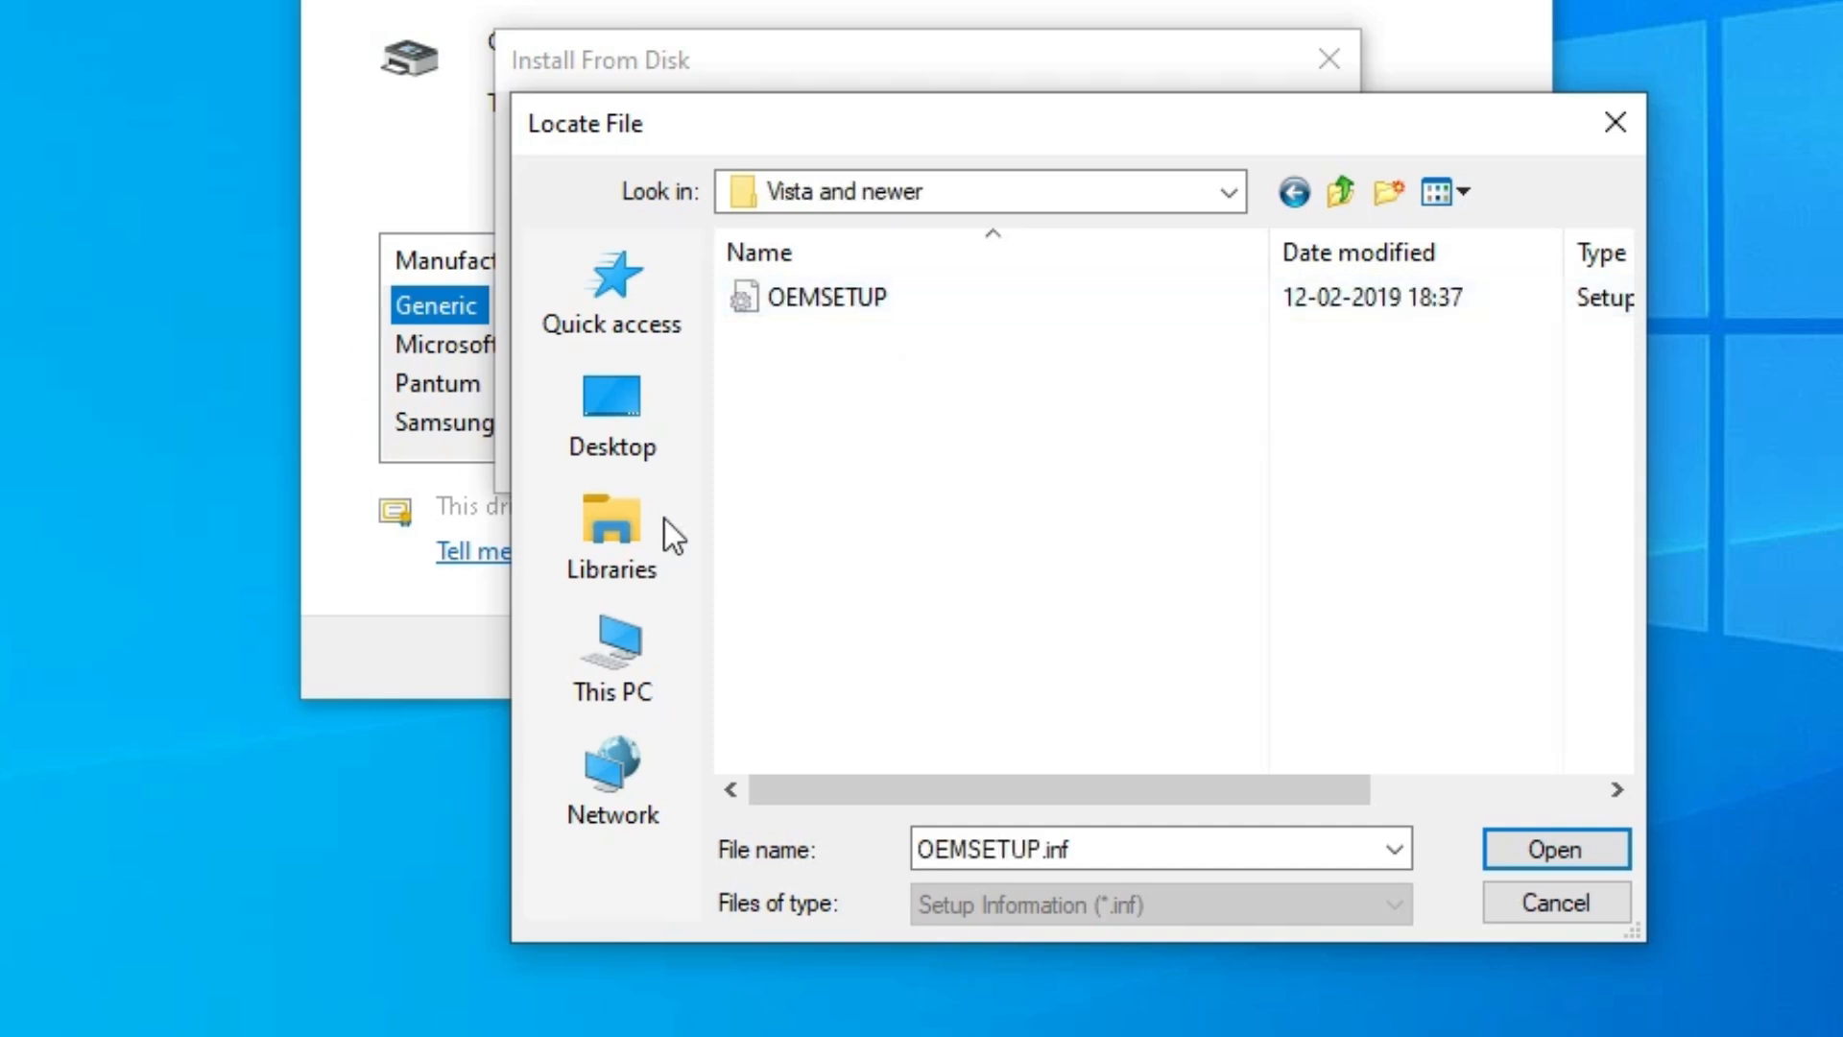
pyautogui.click(809, 293)
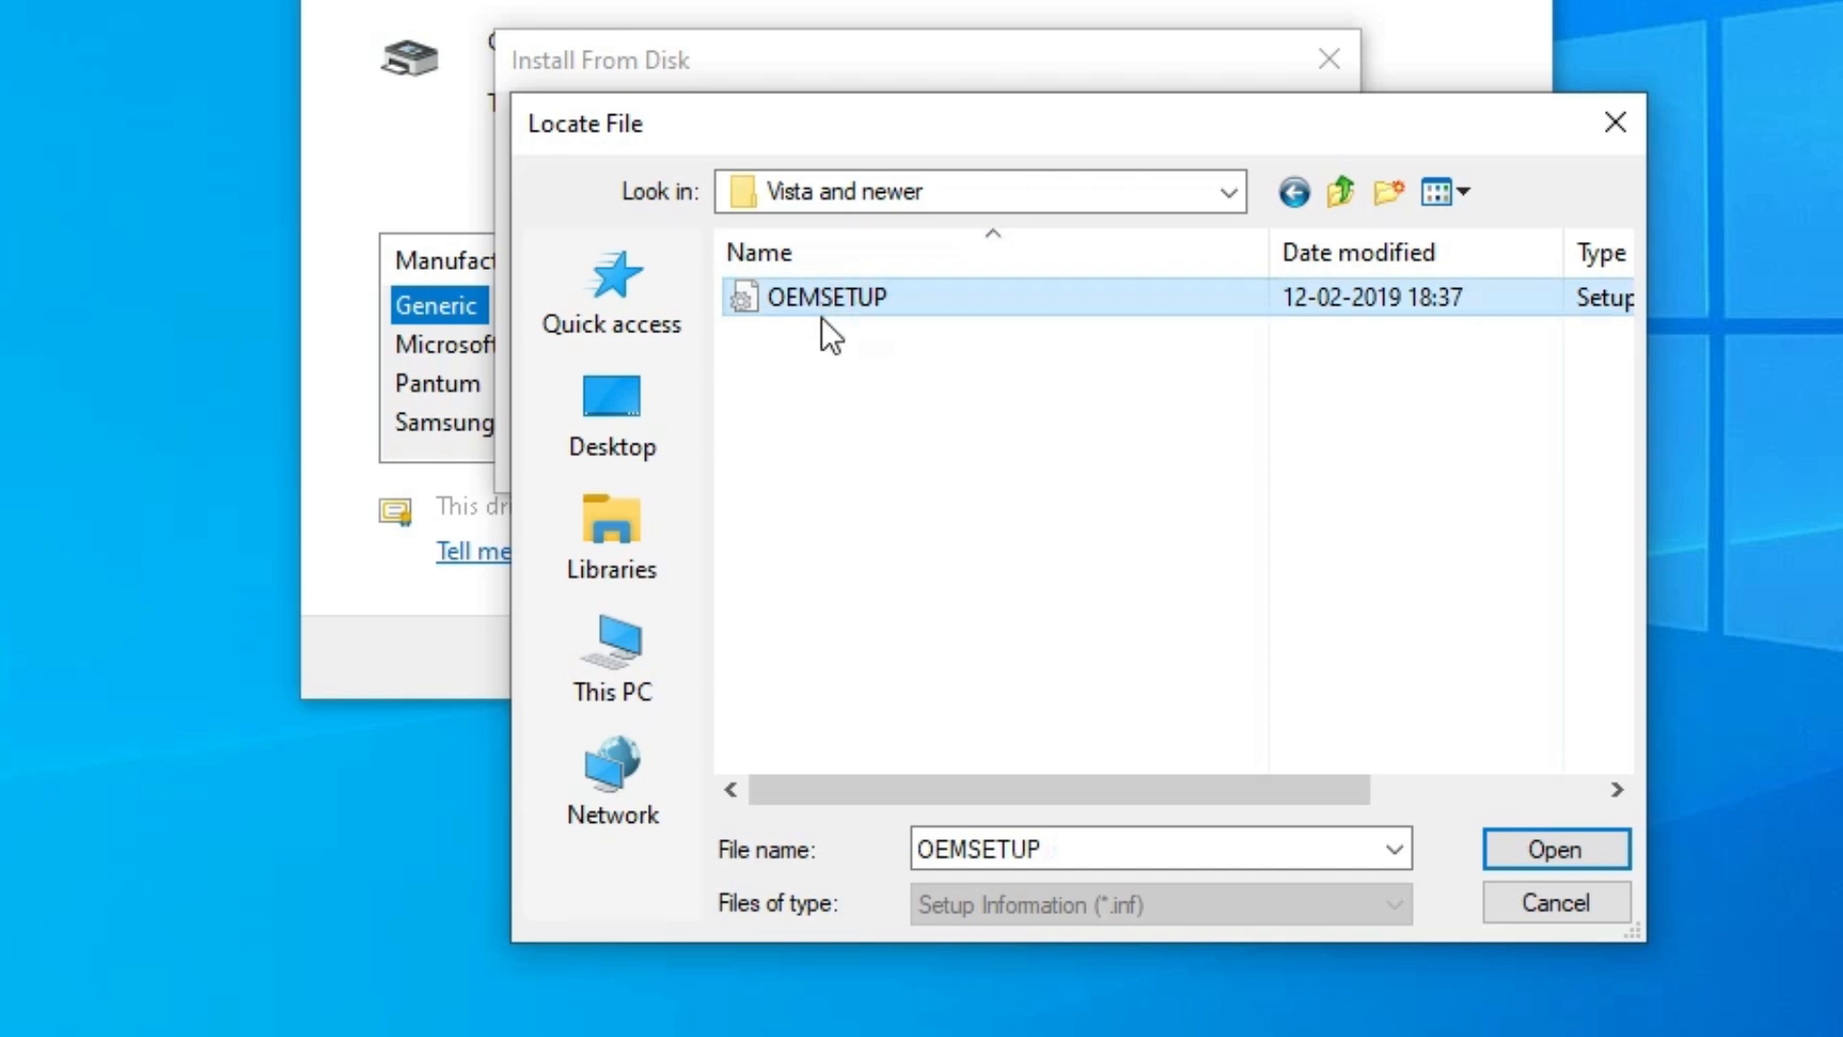
pyautogui.click(1579, 862)
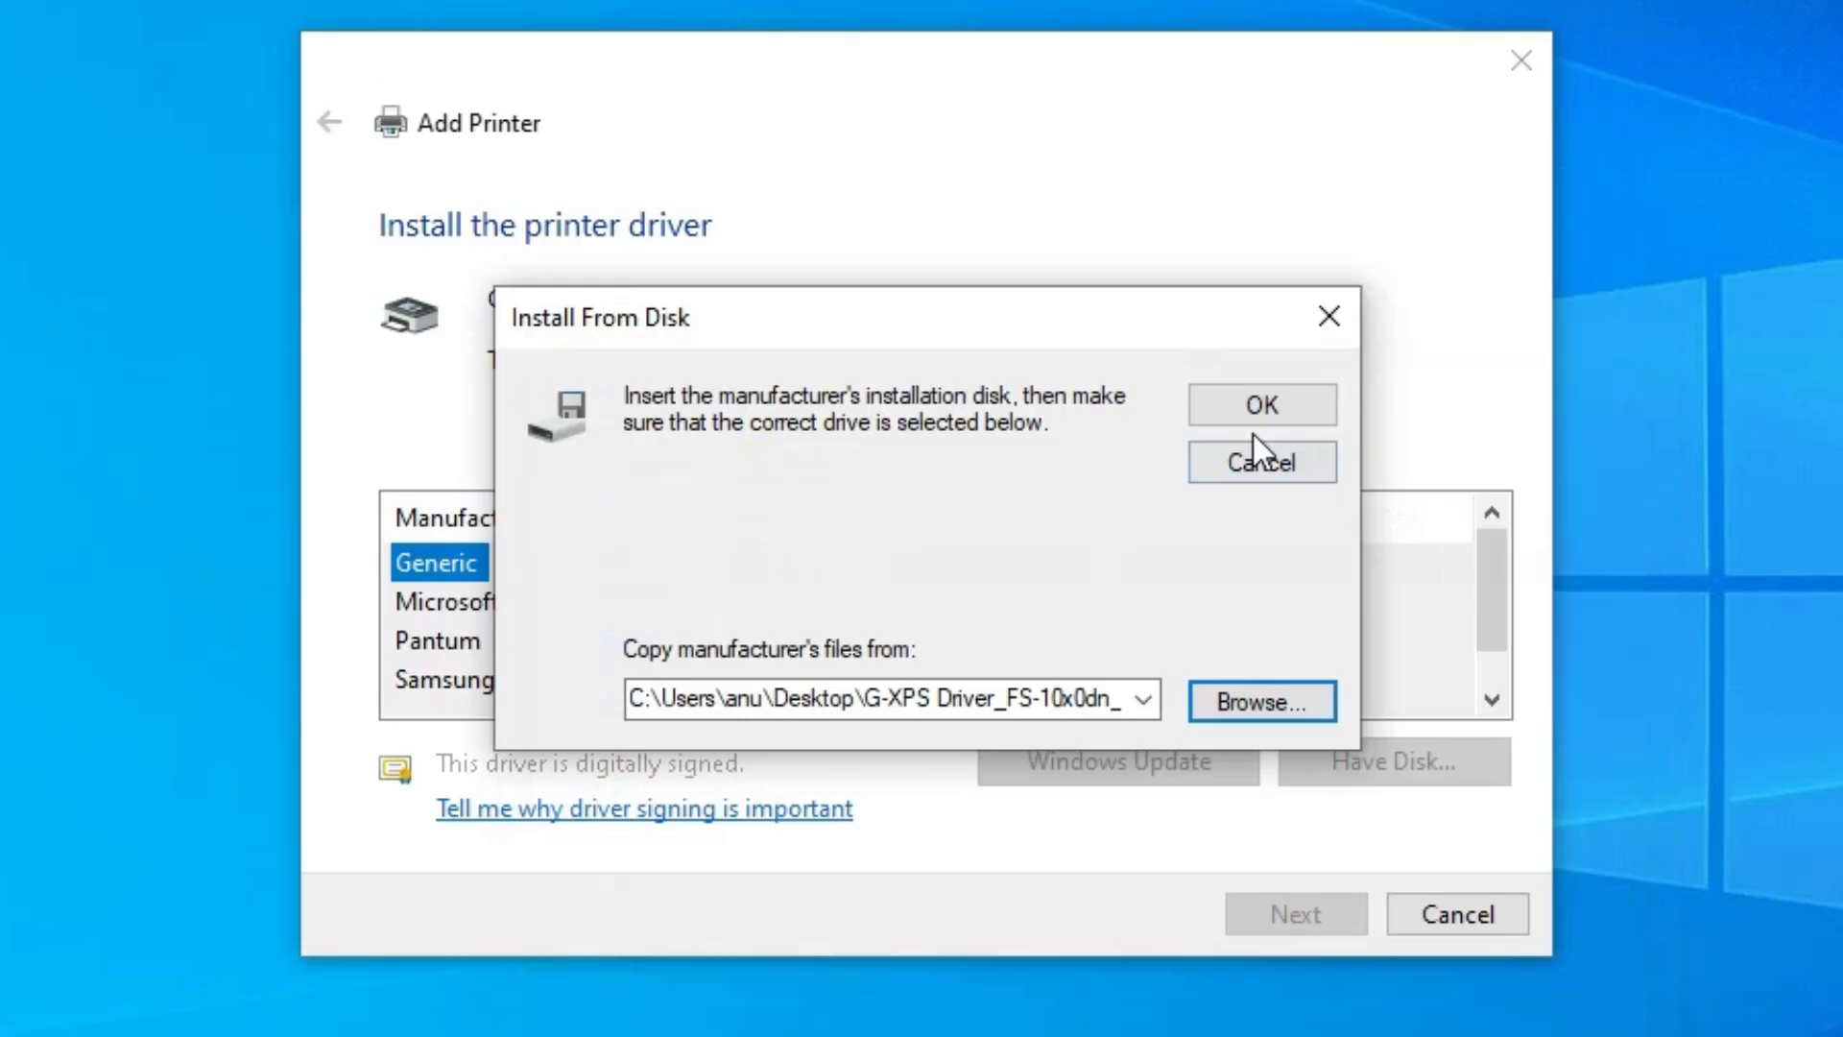
pyautogui.click(1246, 420)
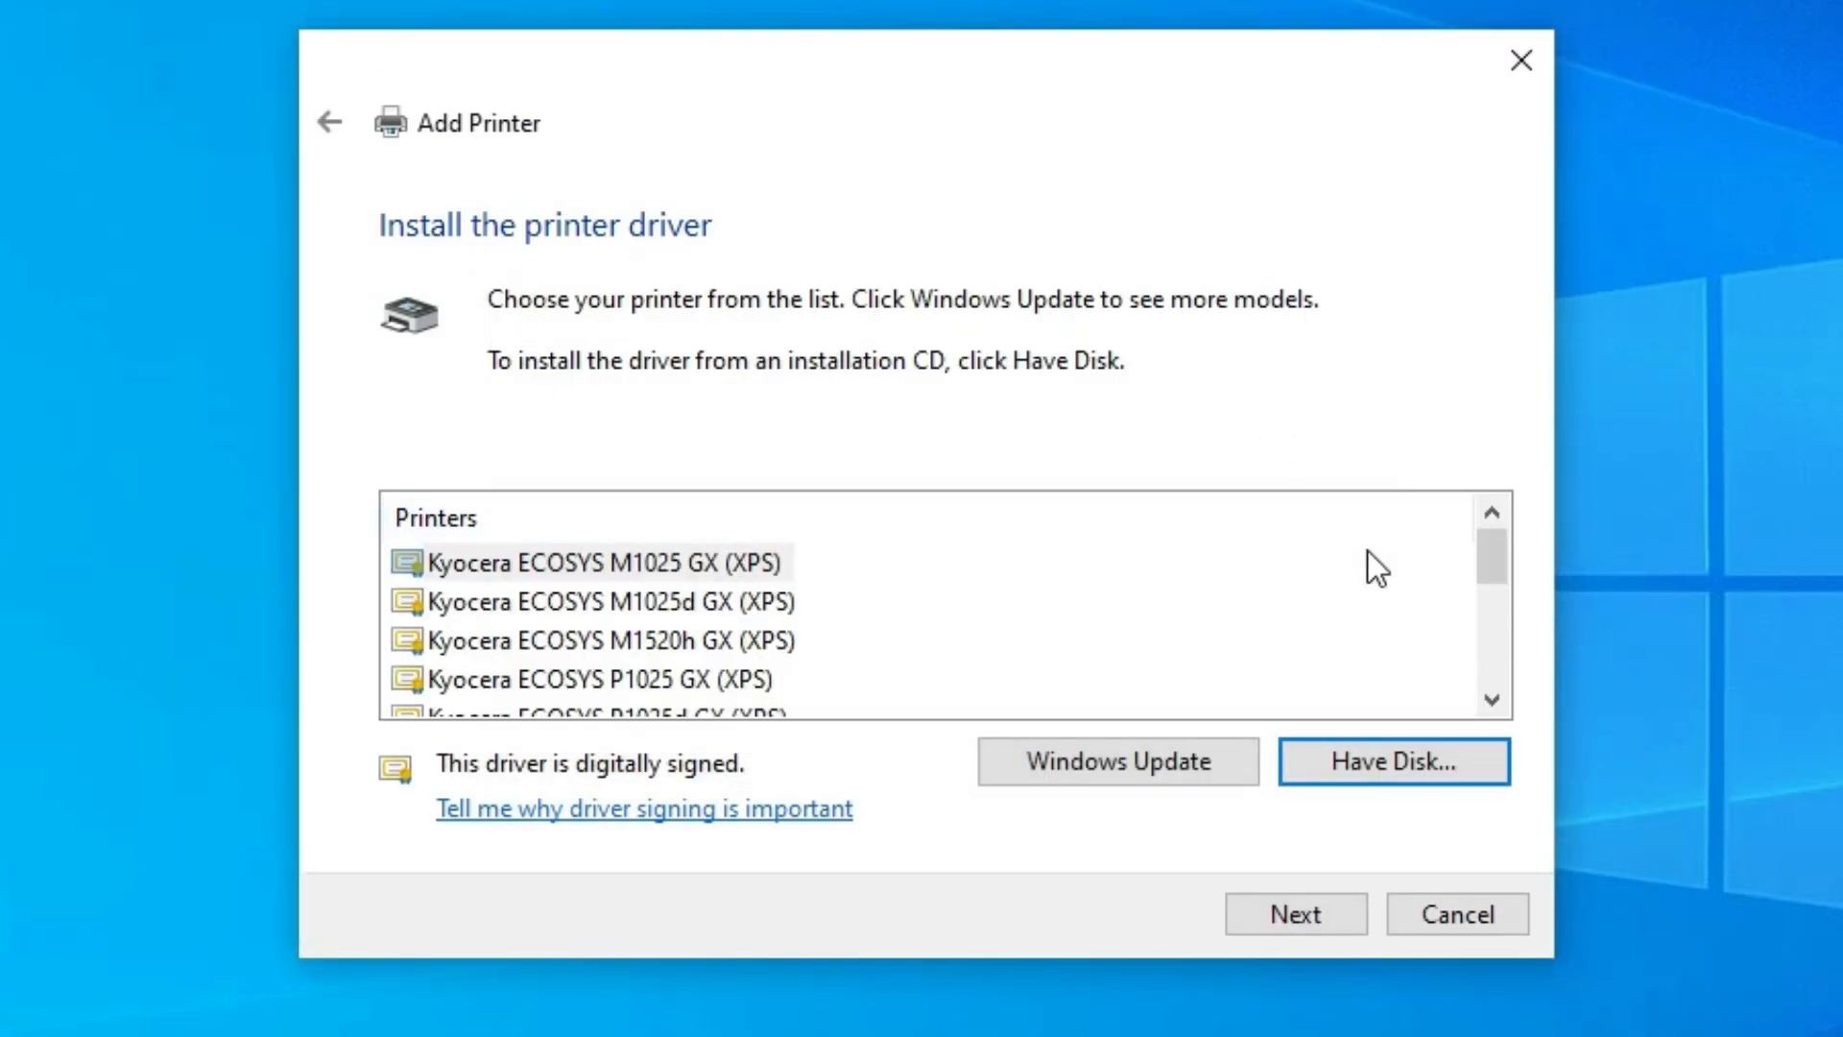
# - Choose Kyocera FS-1040 GX (XPS) as the printer model to install
pyautogui.moveTo(1494, 574); pyautogui.dragTo(1488, 667)
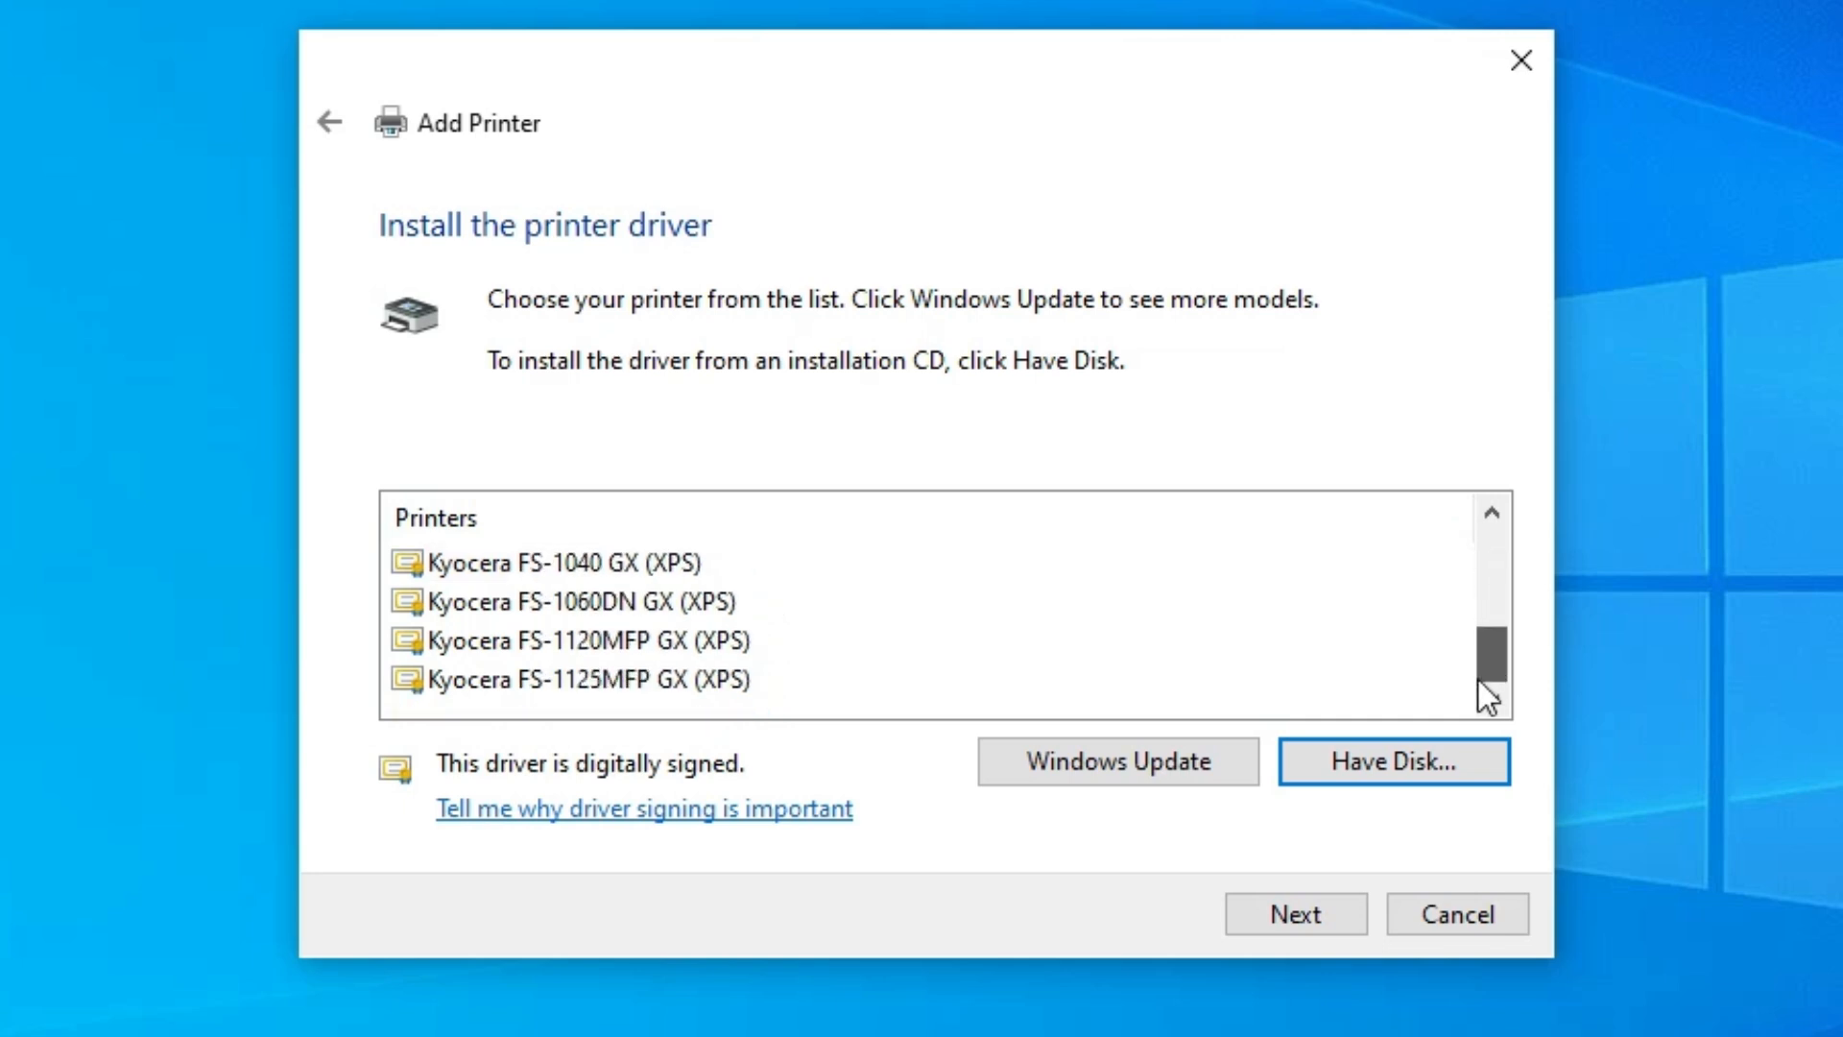
pyautogui.click(1492, 518)
pyautogui.click(478, 602)
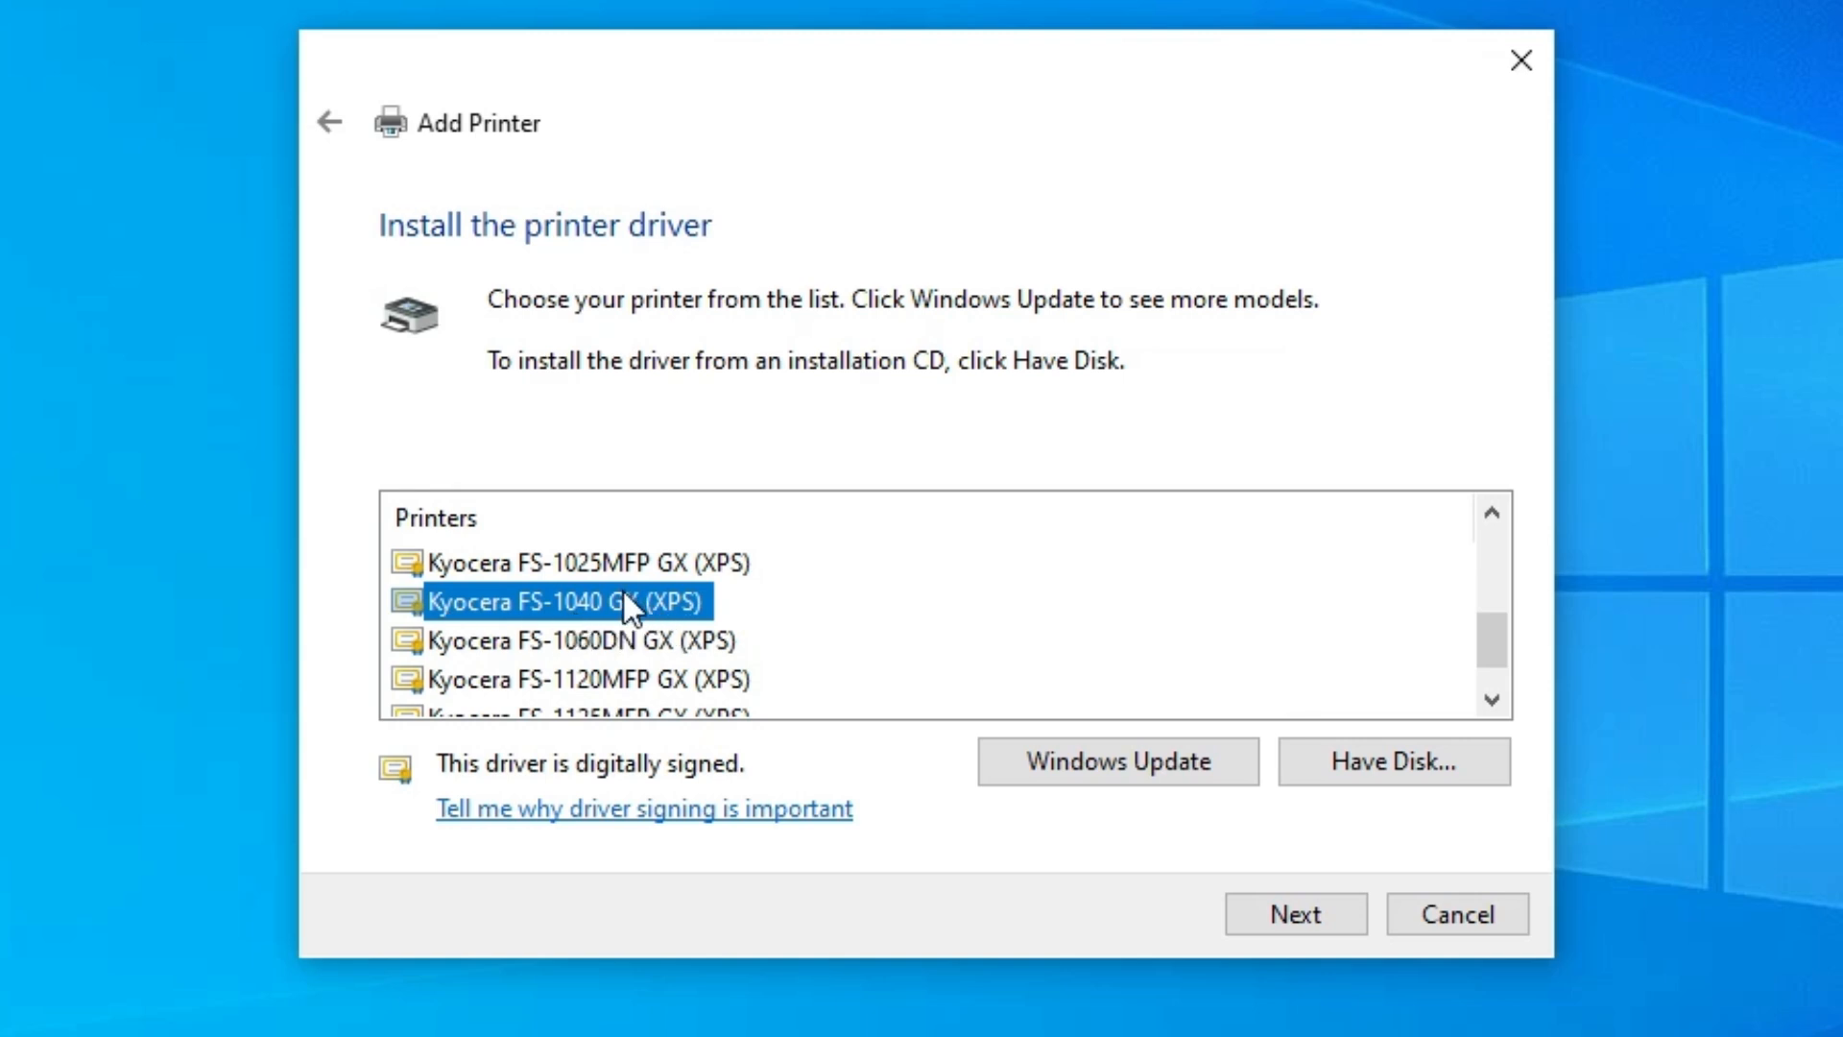
pyautogui.click(1289, 910)
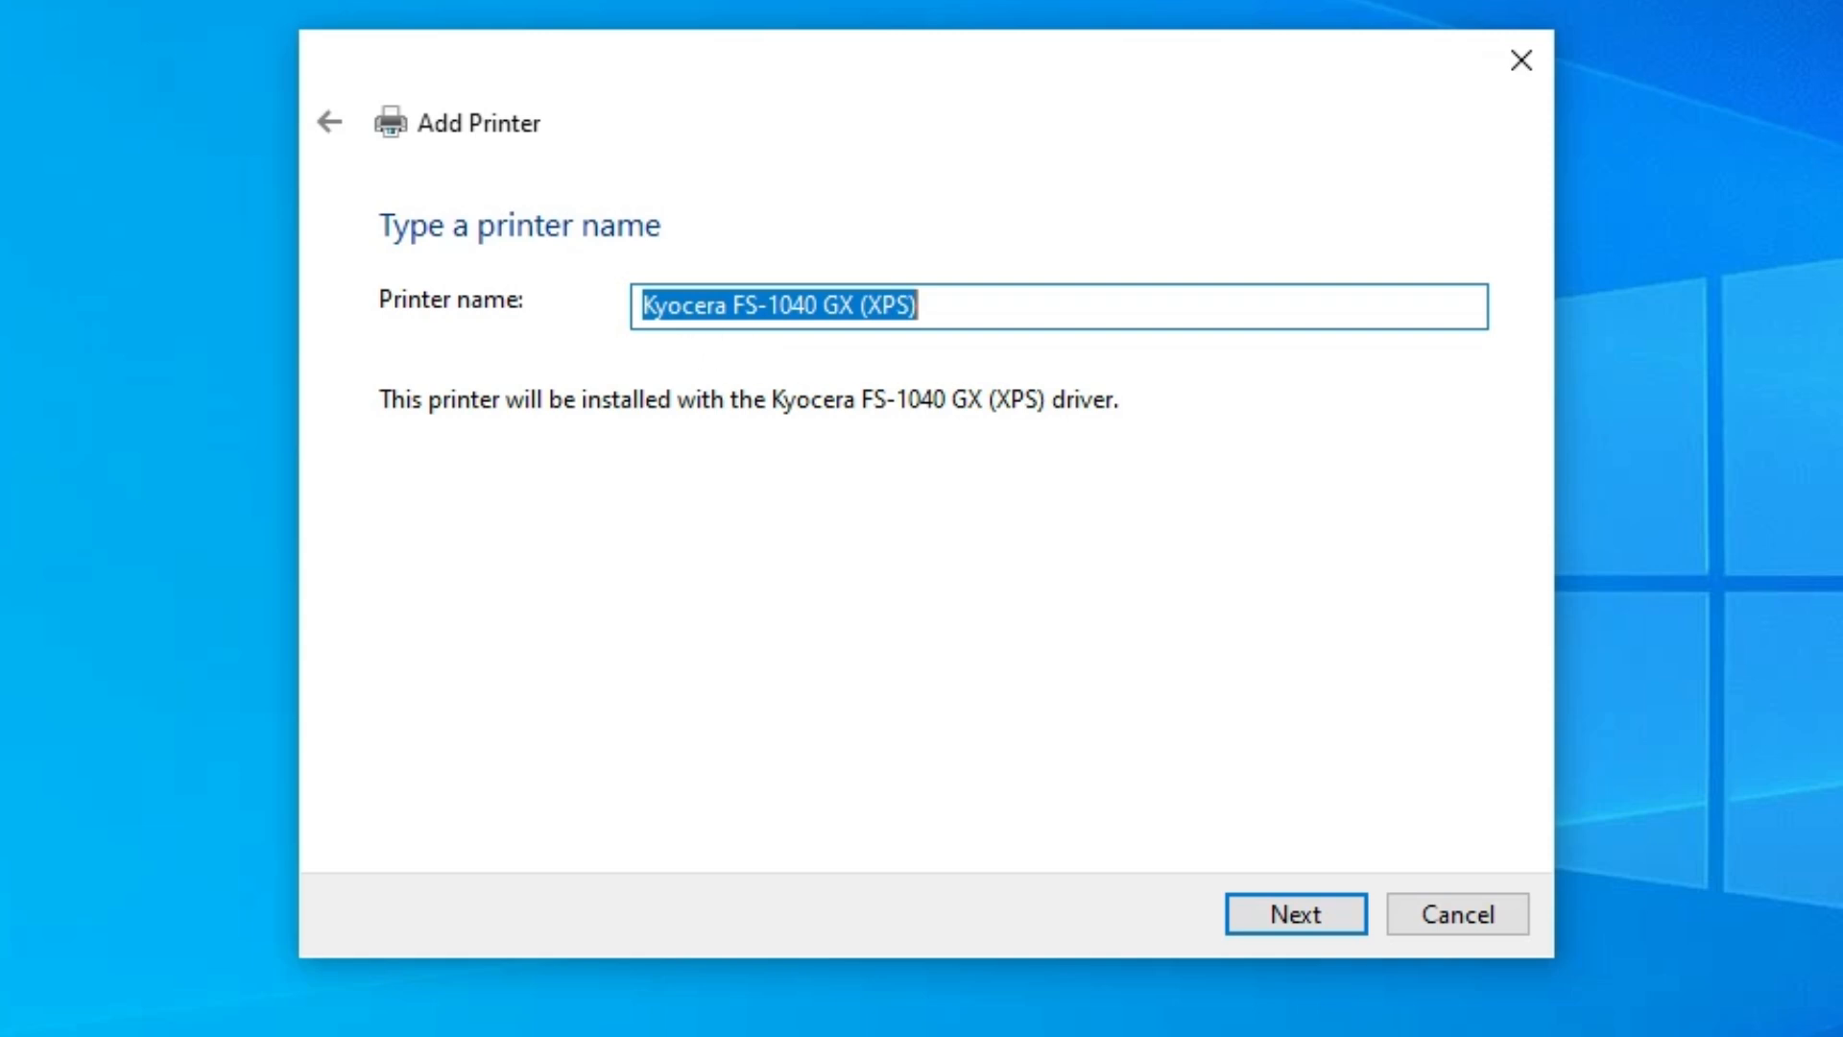
# - Accept the suggested printer name, leave the printer unshared, and finish the setup without printing a test page
pyautogui.click(1296, 906)
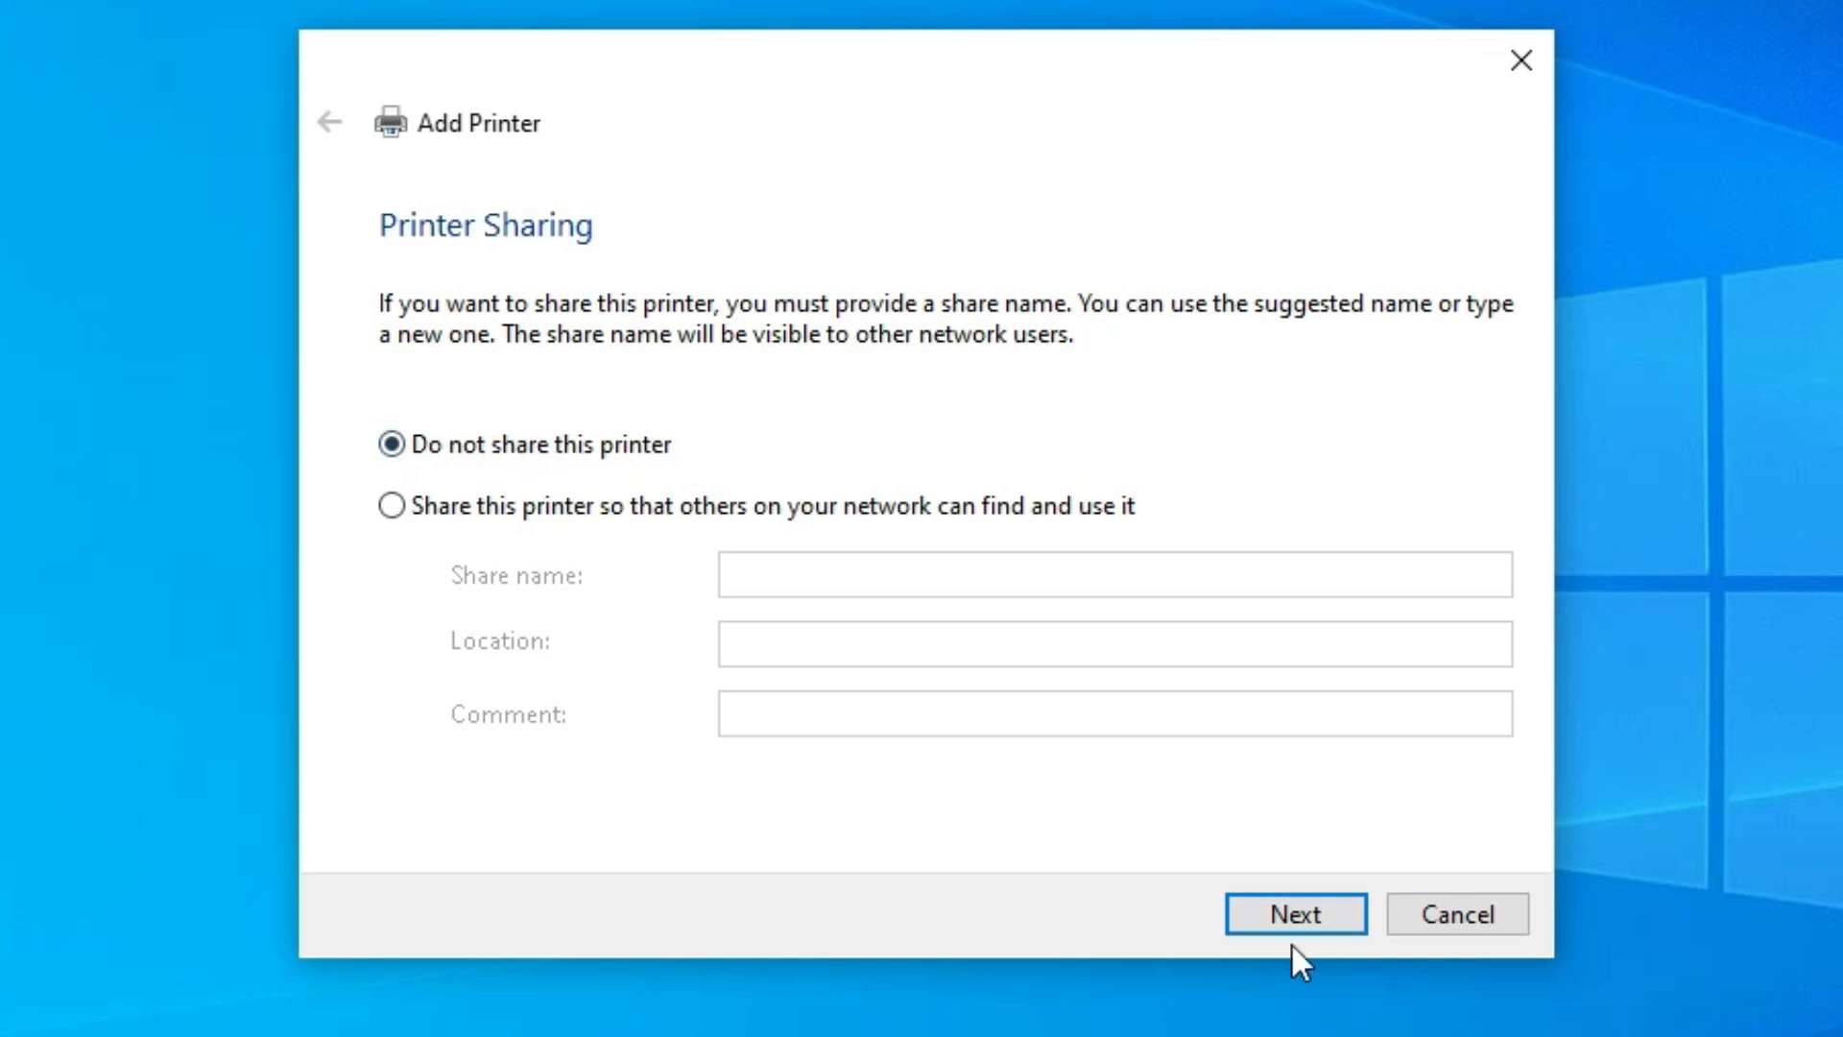
pyautogui.click(1277, 915)
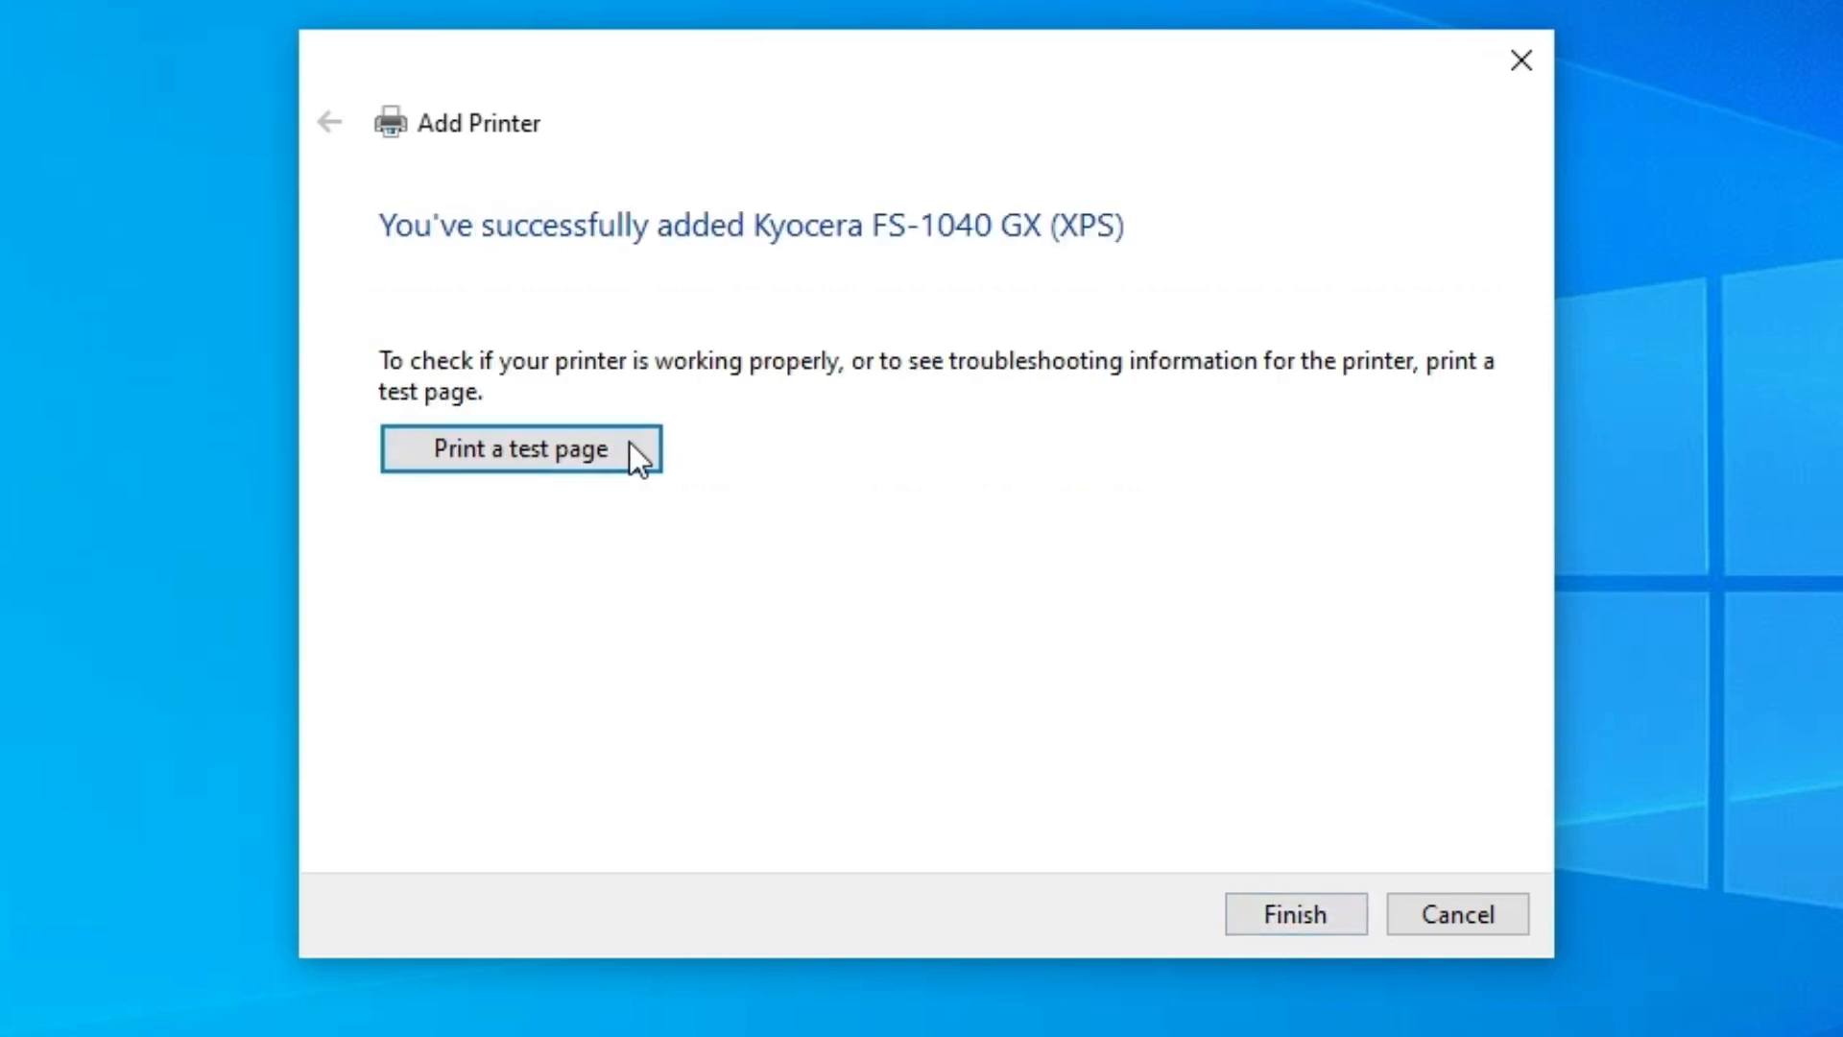
pyautogui.click(1263, 902)
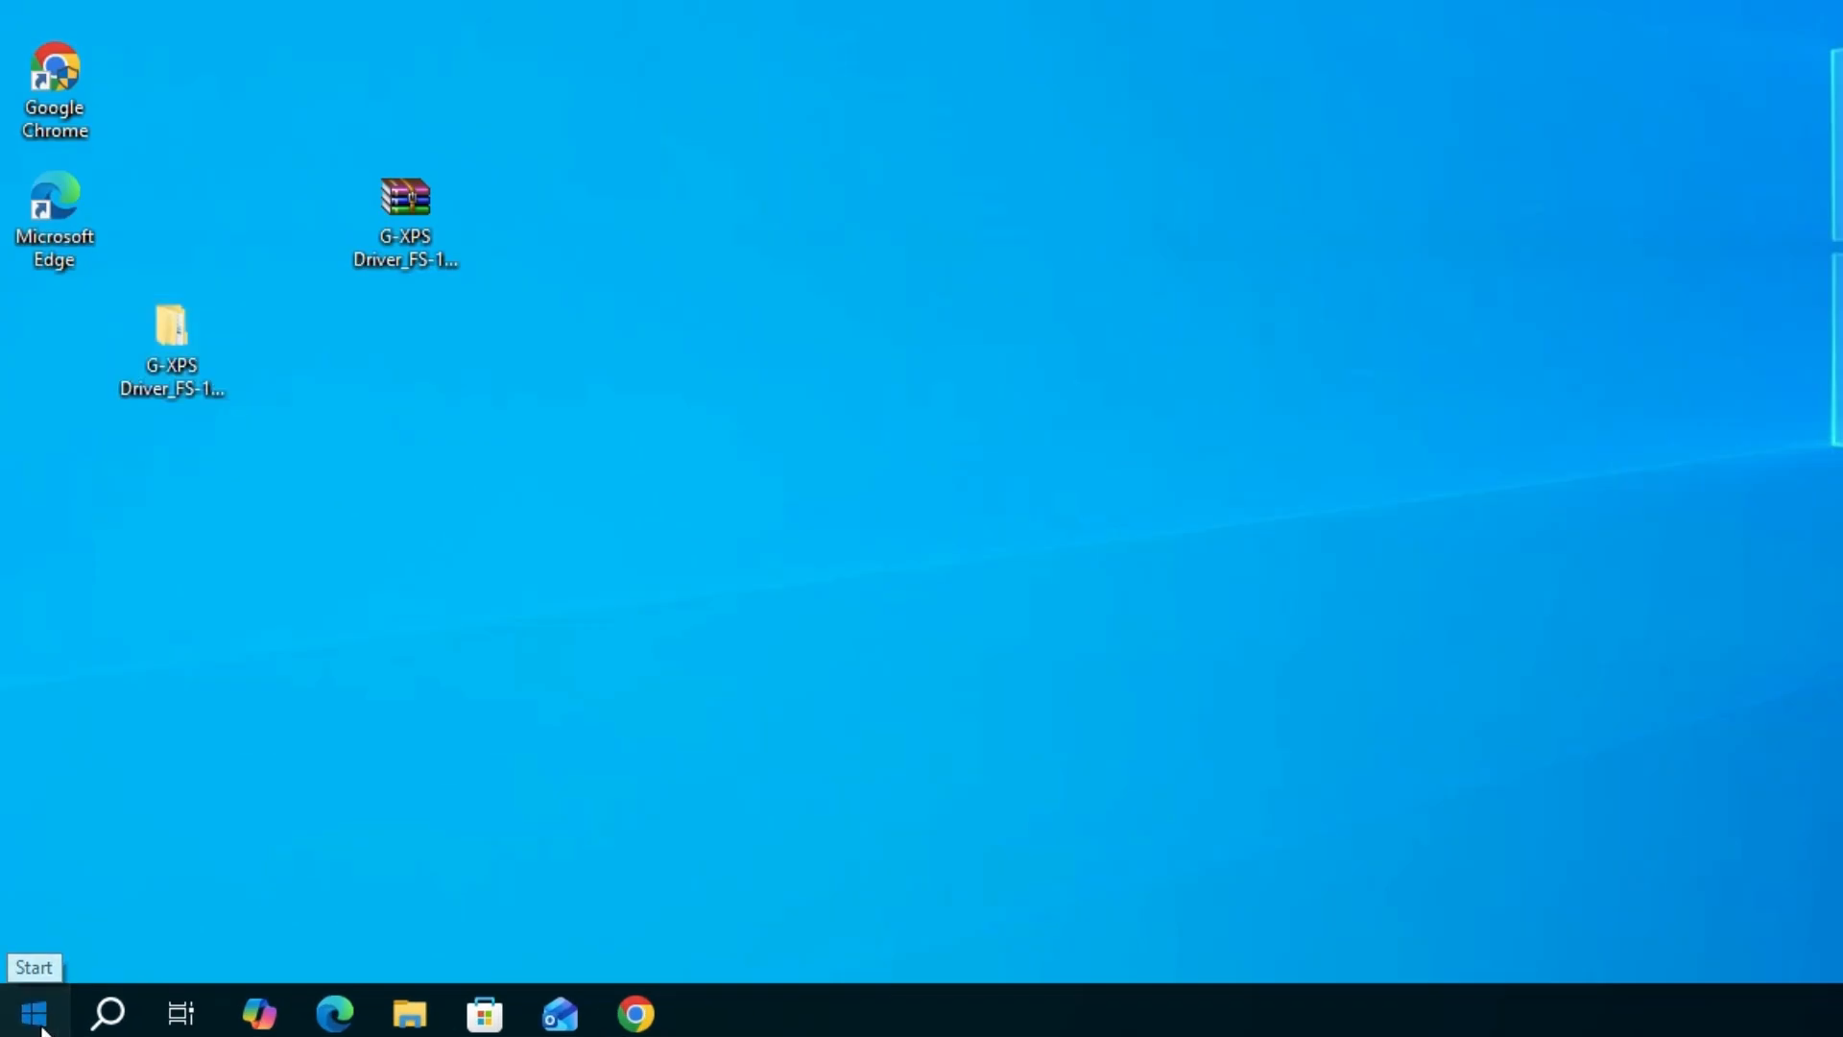
# - Search Windows for "pr" and open the Printers & scanners settings
pyautogui.click(21, 1022)
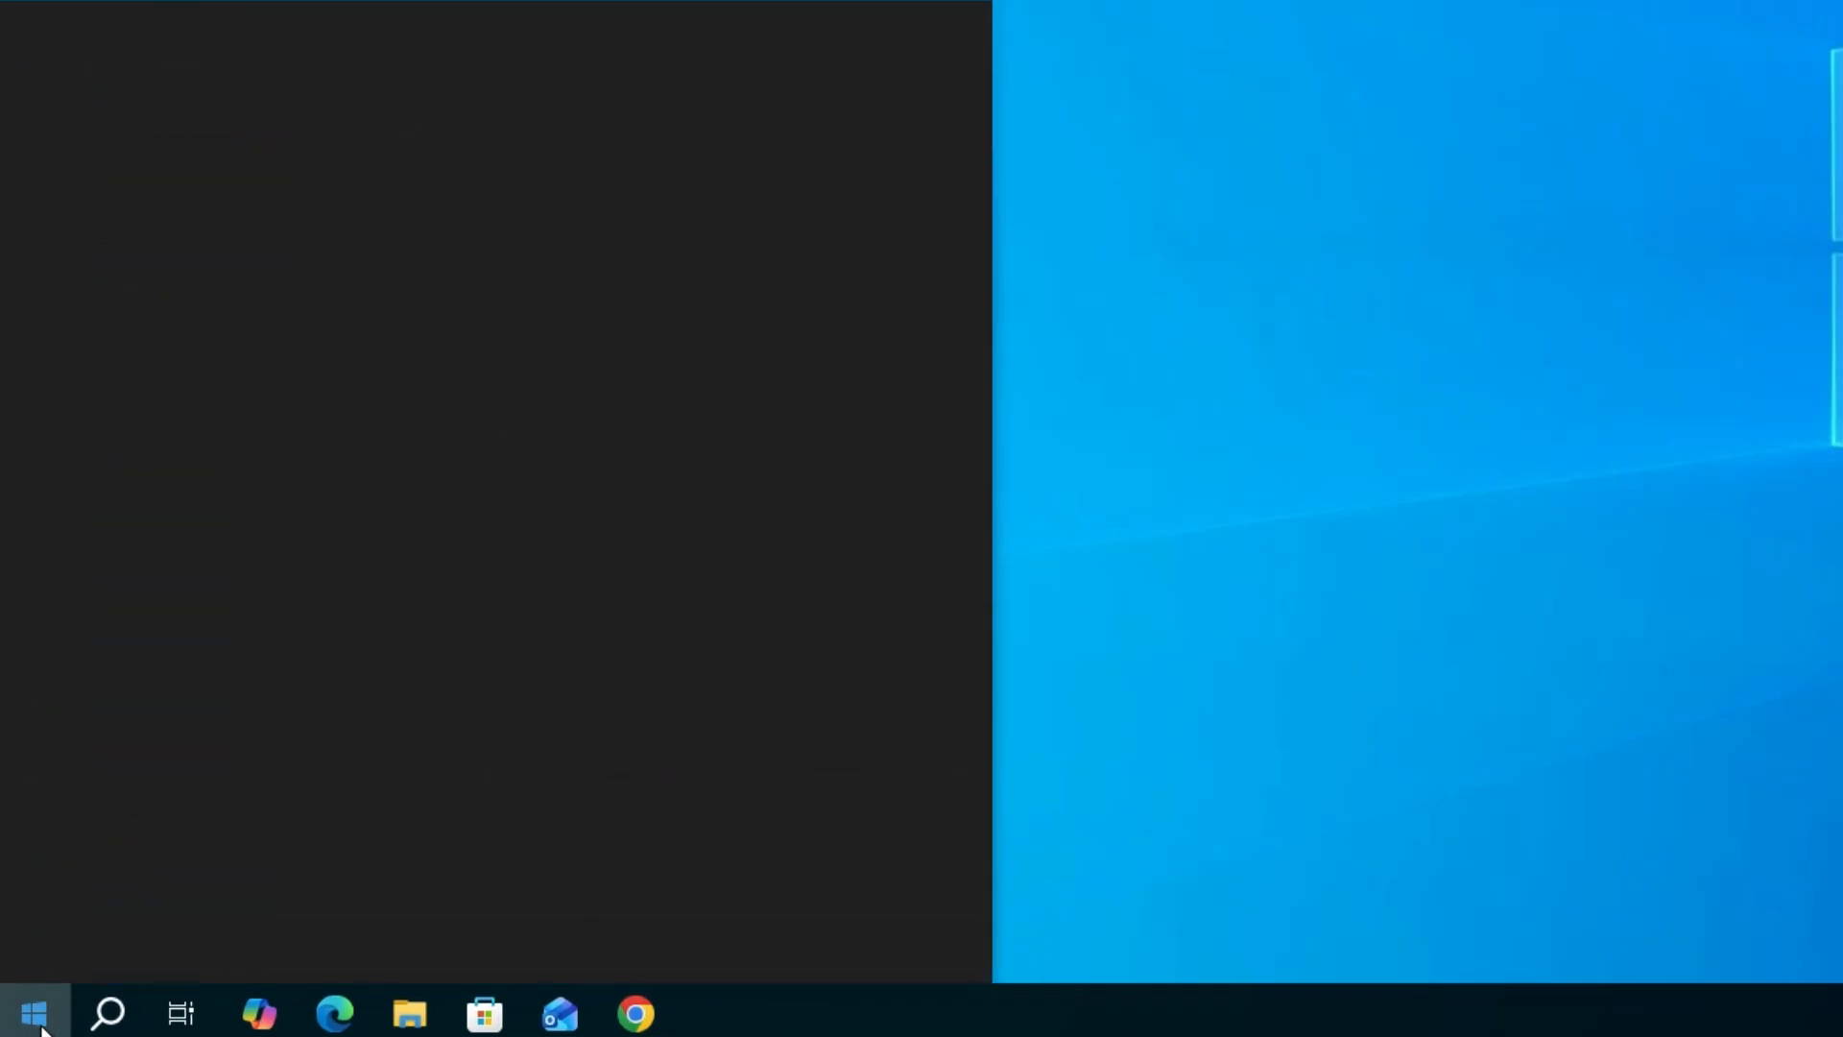
pyautogui.write('pr')
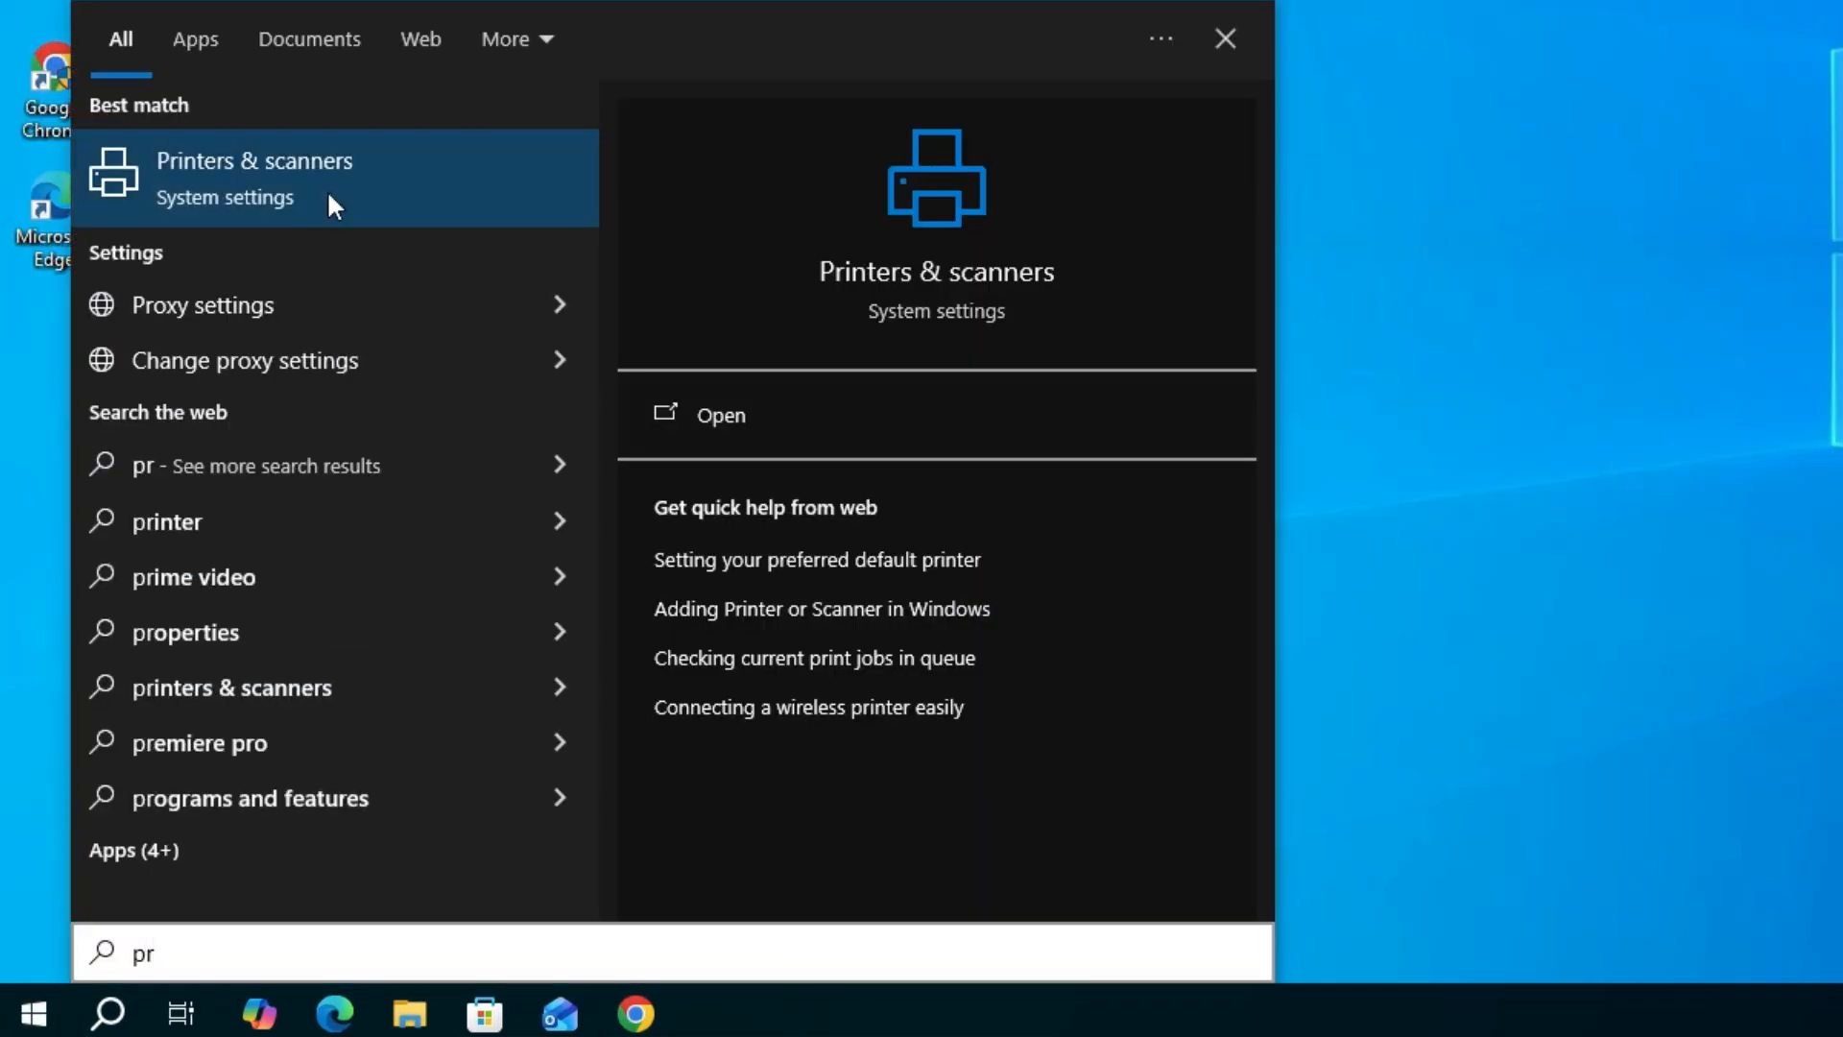
pyautogui.click(329, 196)
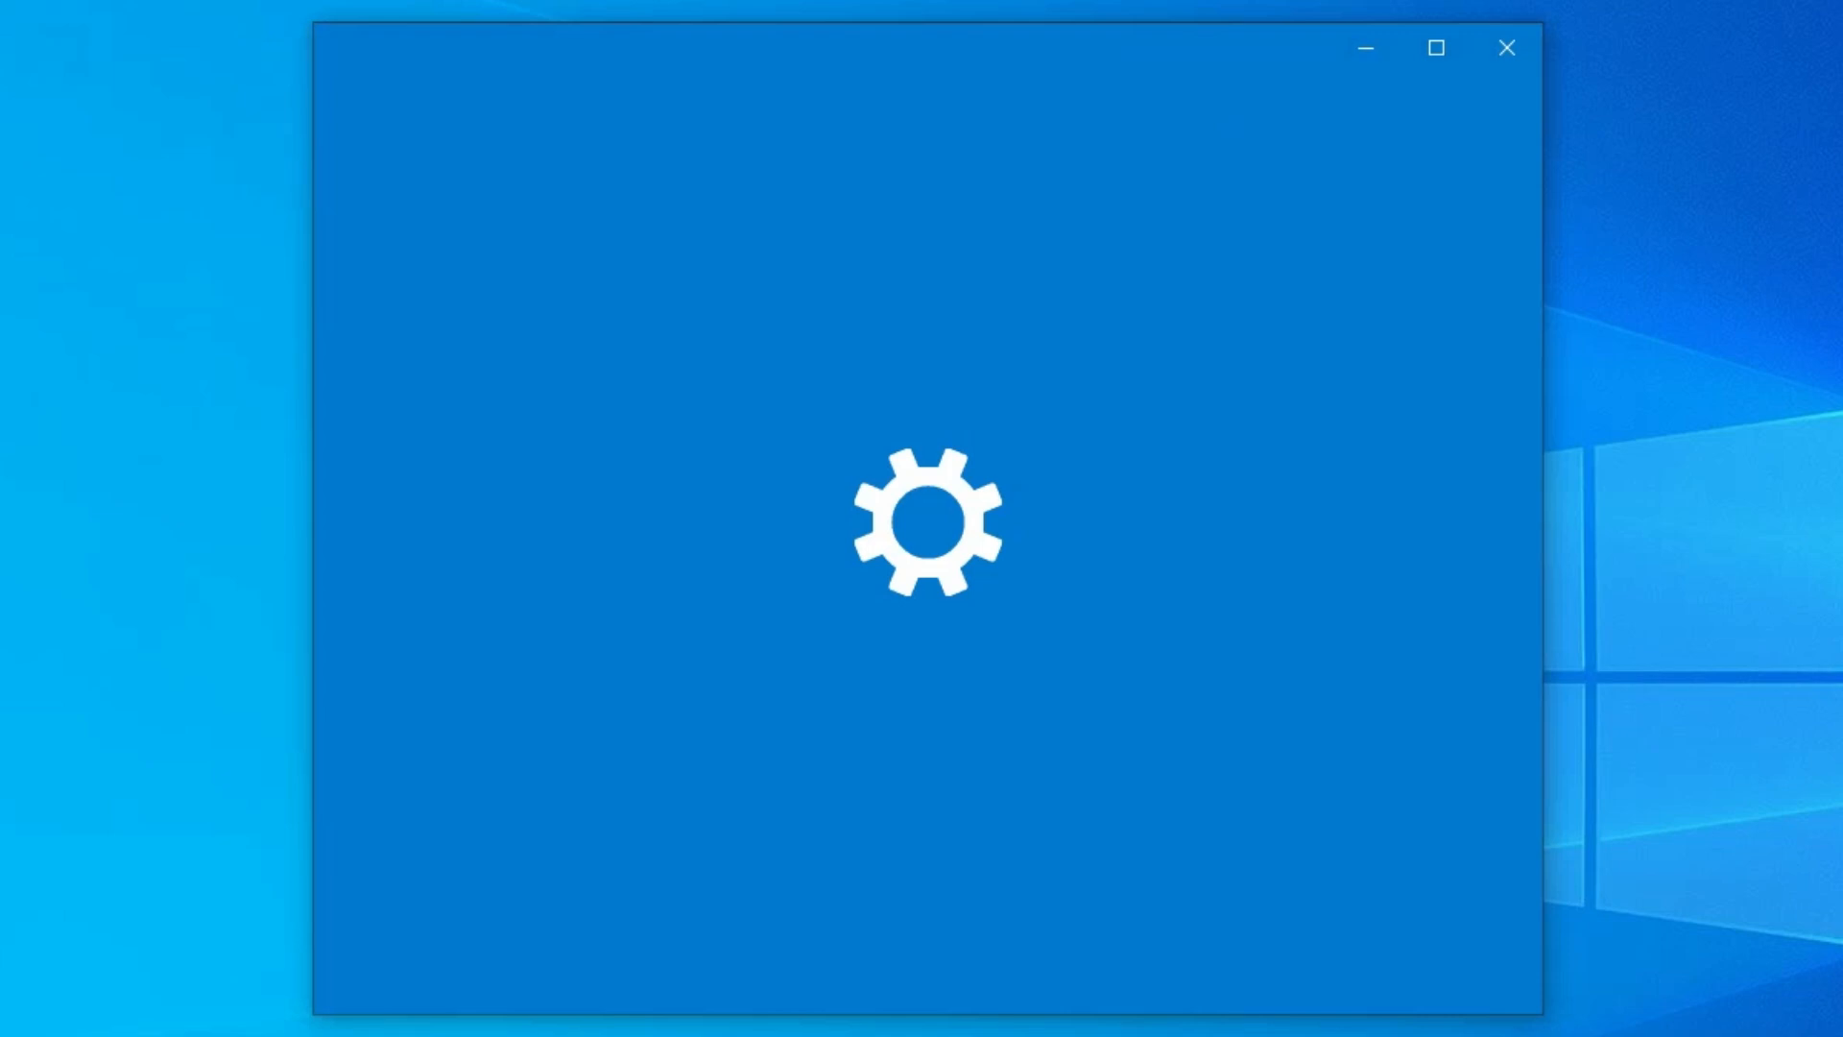